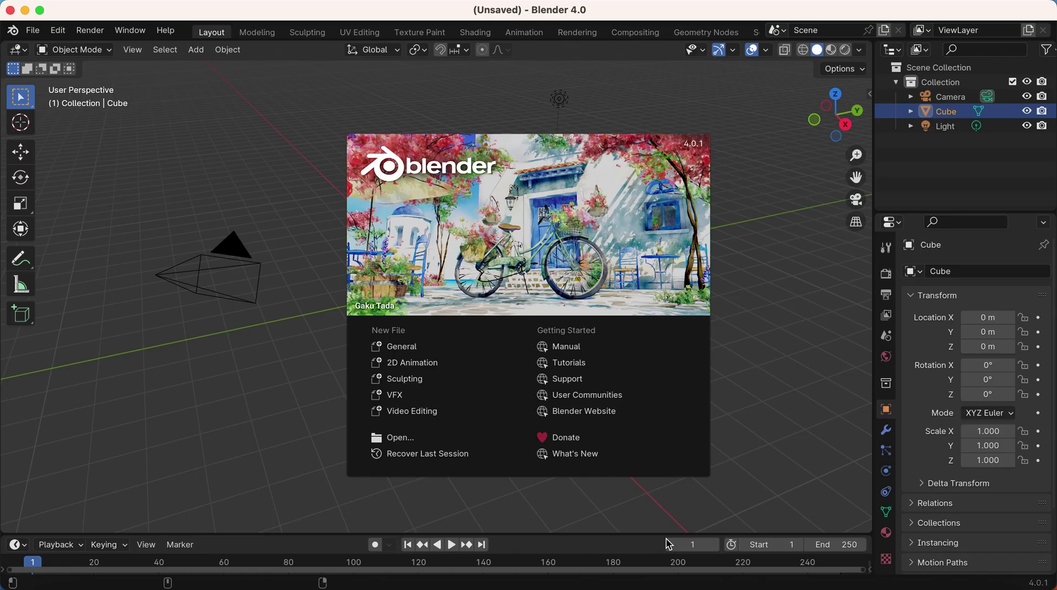
Step: Start a new 2D Animation file from the New File options on the splash screen
left_click(431, 368)
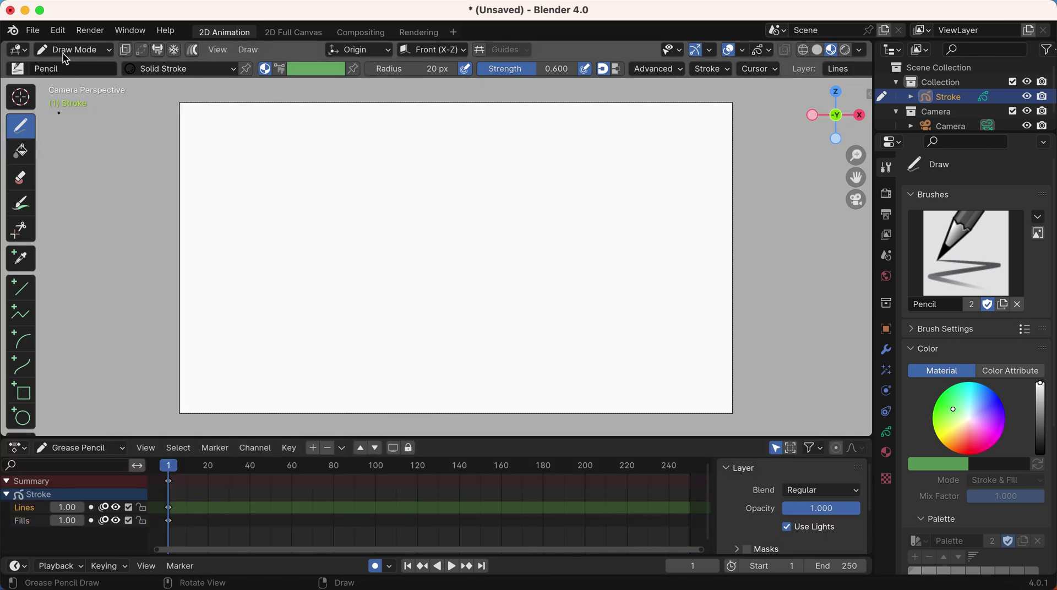
left_click(59, 31)
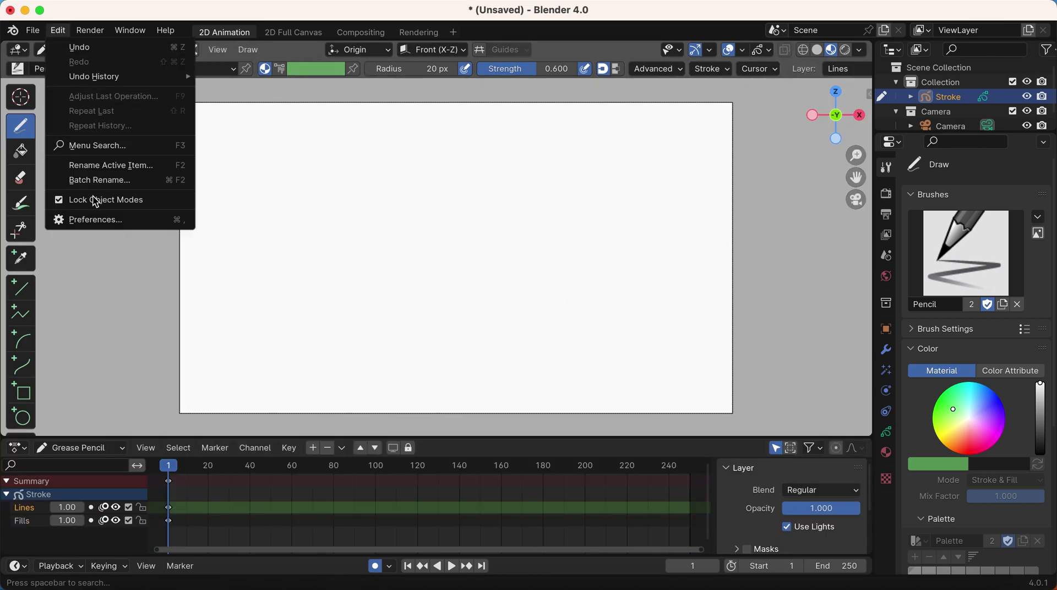
left_click(94, 217)
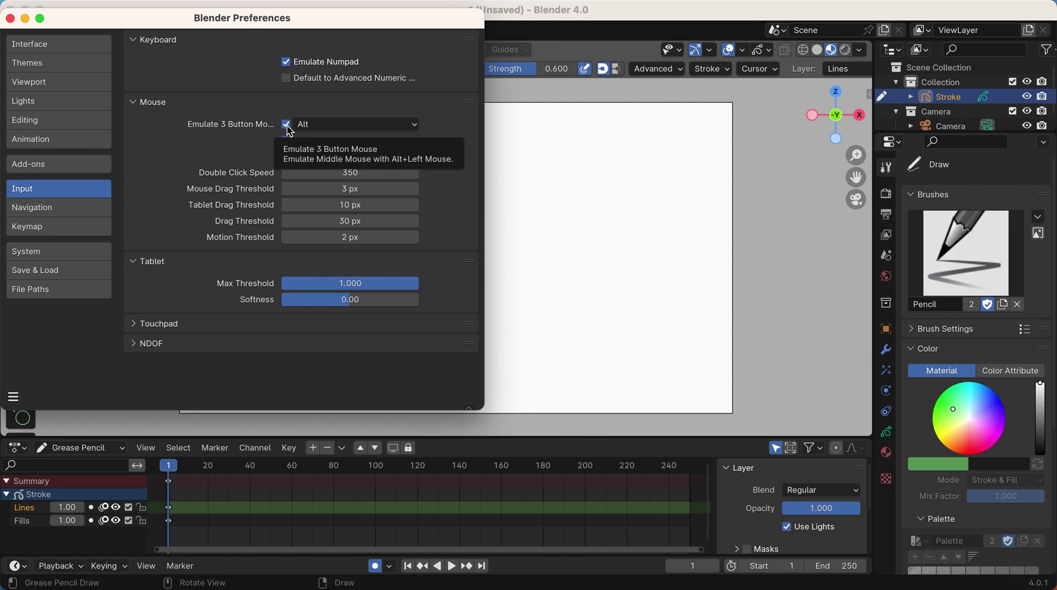
left_click(10, 20)
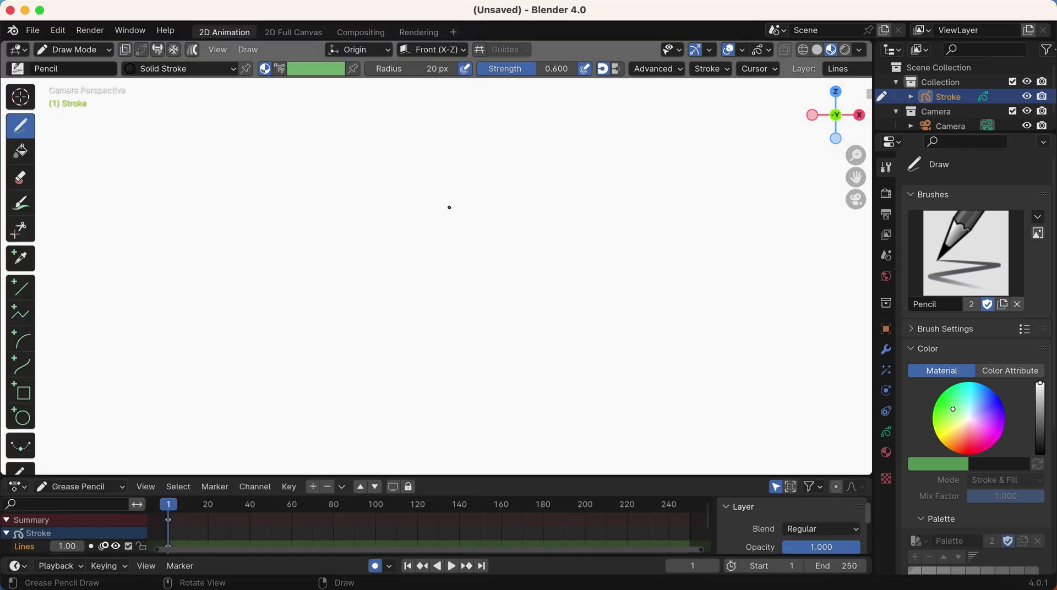
Step: Zoom out and re-centre the camera frame, and enlarge the timeline to show the Fills row
key("ctrl")
middle_click_drag(449, 208, 448, 249, "ctrl")
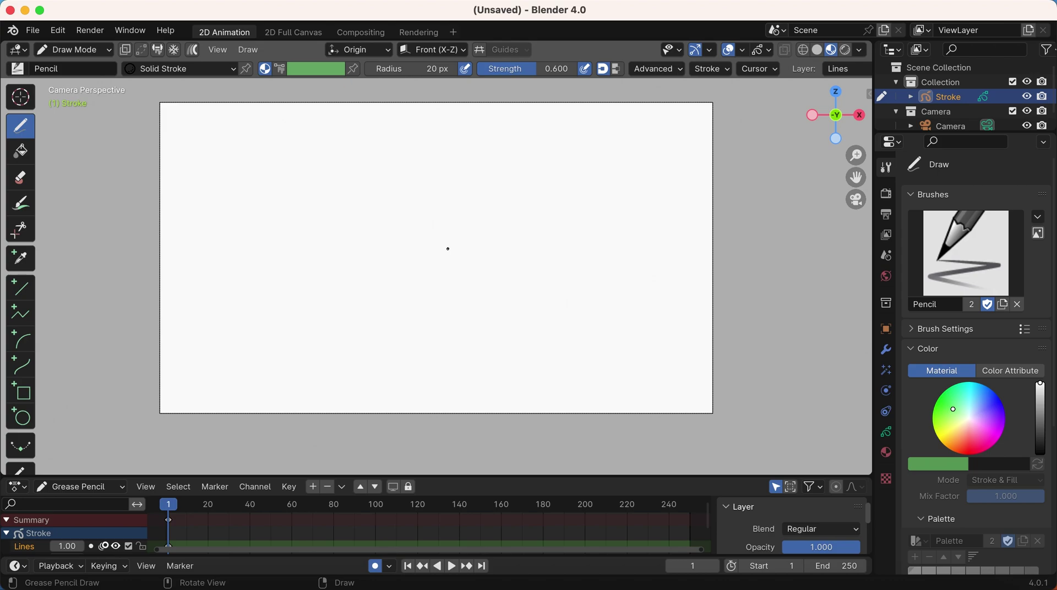
middle_click_drag(430, 239, 448, 261, "shift")
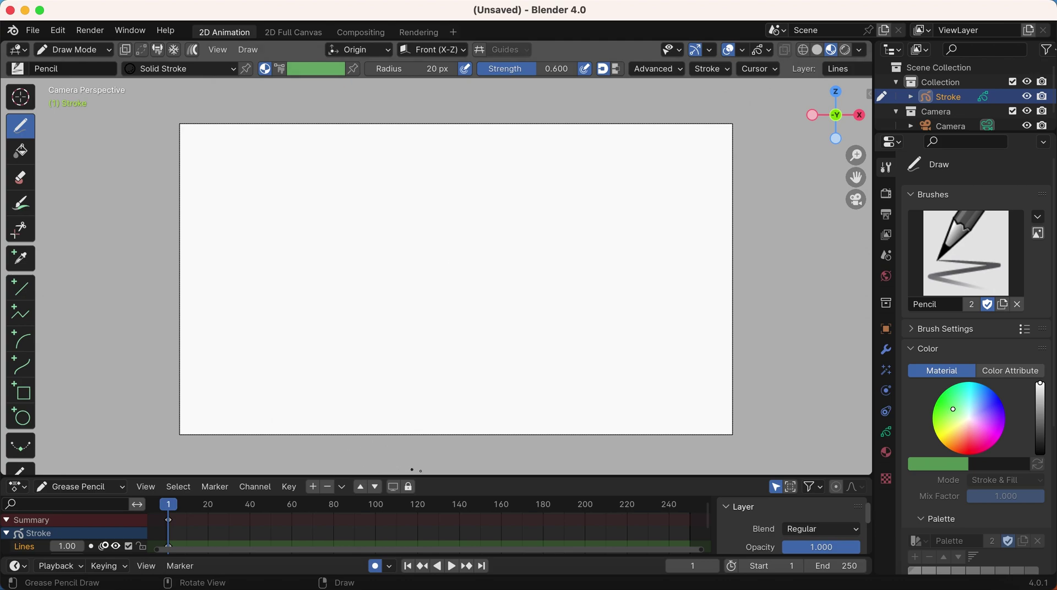
left_click_drag(431, 475, 434, 431)
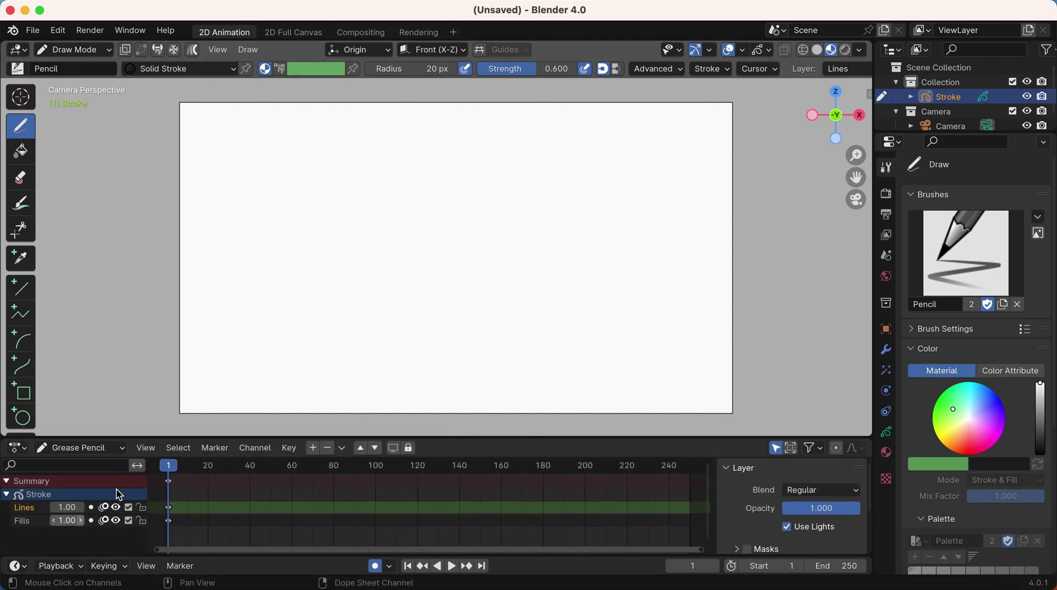
Step: Play and stop the animation, then bring up the Huion driver page in Safari
key("space")
left_click_drag(236, 472, 168, 472)
key("space")
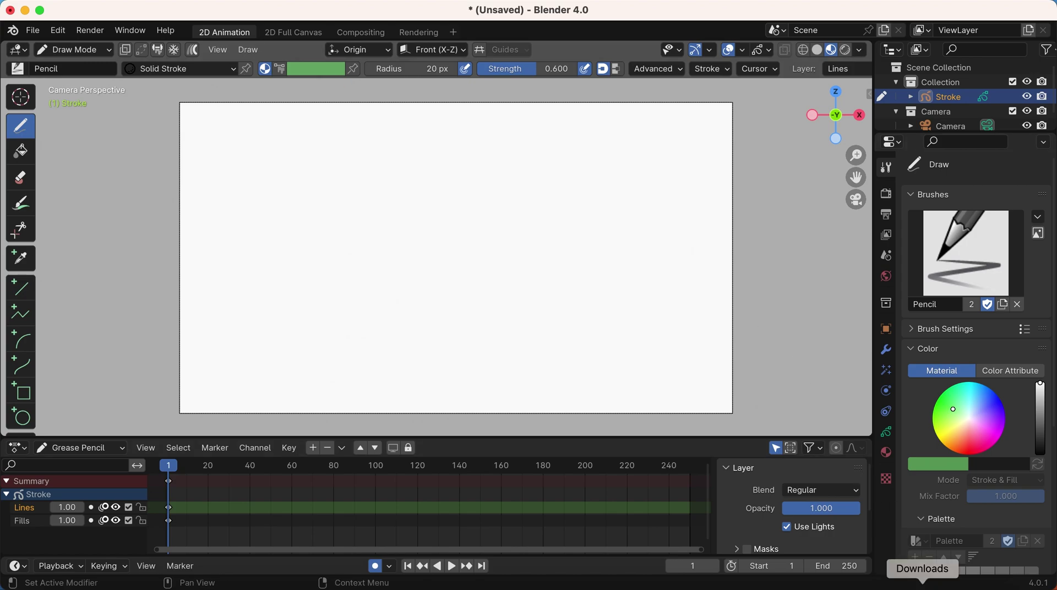
left_click(134, 582)
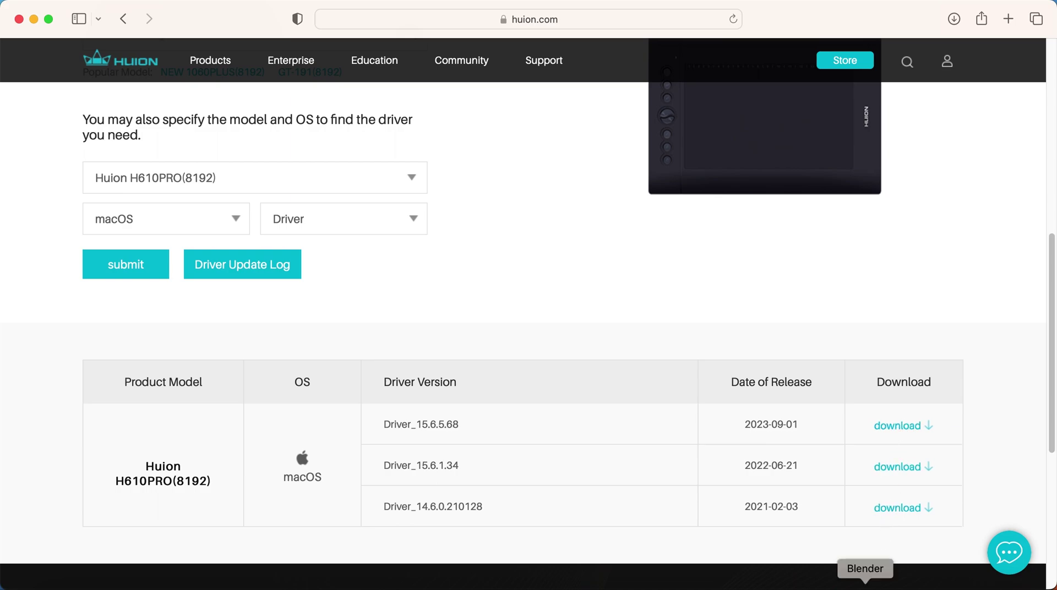
Step: Return to Blender after reviewing the Huion H610PRO macOS driver list
left_click(865, 586)
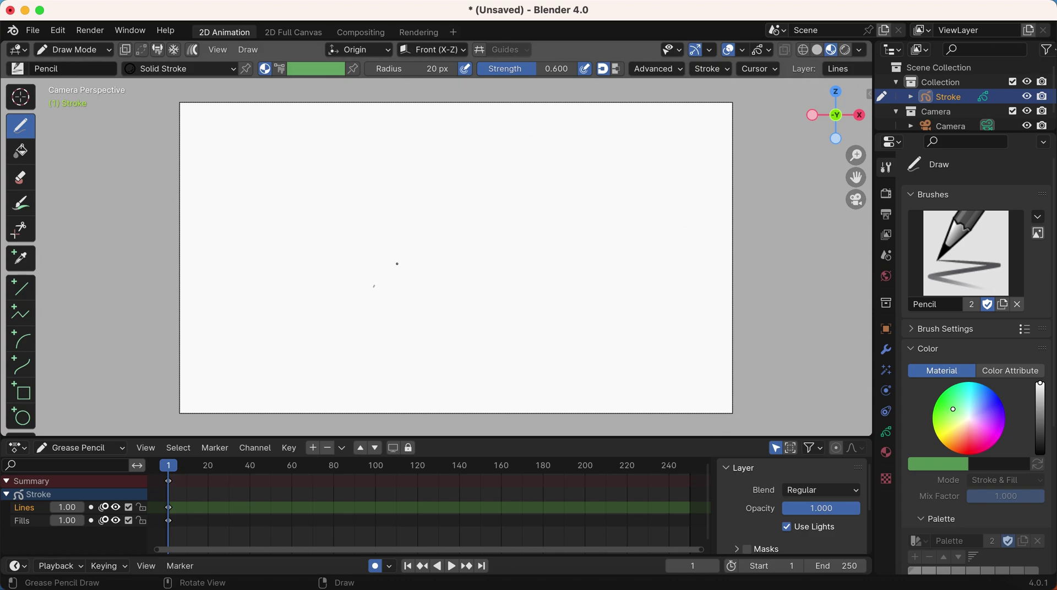
Step: Draw two test loop strokes with the Pencil and undo each one
mouse_move(397, 264)
left_mouse_down()
mouse_move(427, 246)
mouse_move(478, 246)
mouse_move(468, 267)
mouse_move(406, 241)
mouse_move(467, 235)
mouse_move(450, 204)
left_mouse_up()
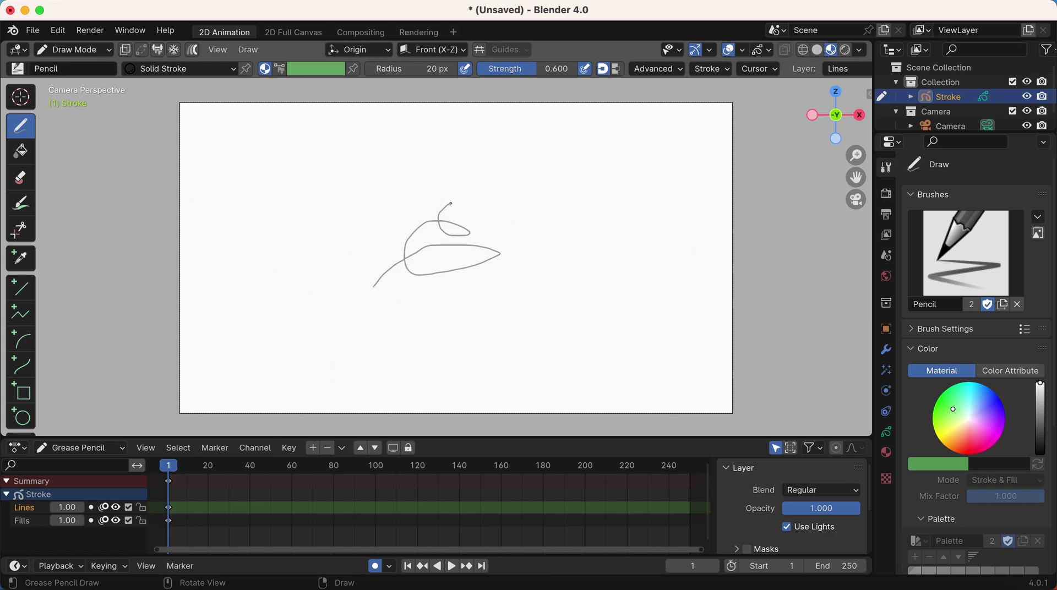
key("super+z")
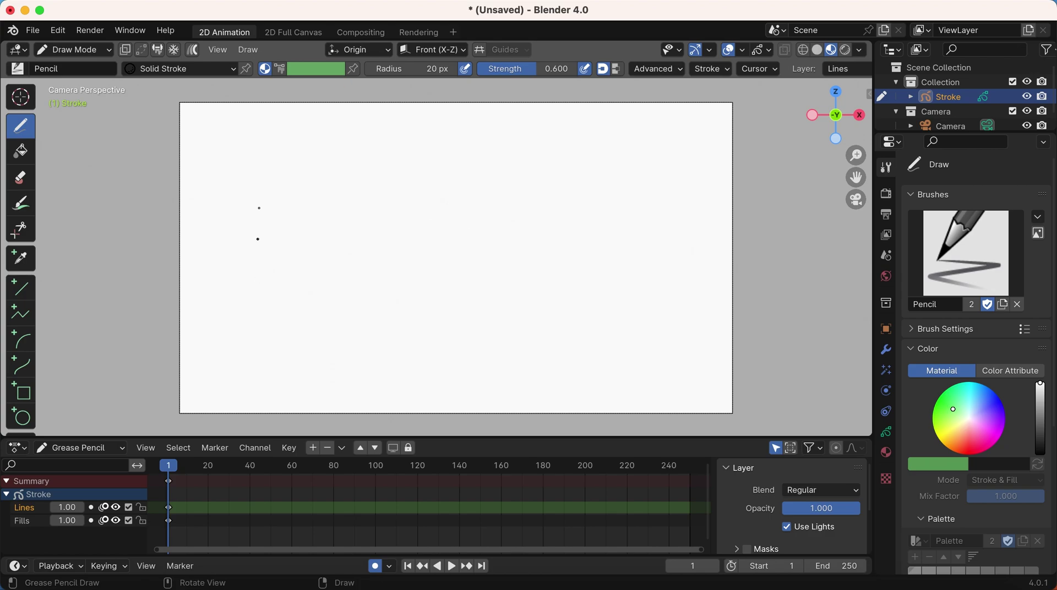
mouse_move(339, 227)
left_mouse_down()
mouse_move(354, 264)
mouse_move(312, 270)
mouse_move(351, 217)
mouse_move(380, 215)
mouse_move(397, 230)
mouse_move(382, 245)
mouse_move(391, 219)
mouse_move(437, 223)
mouse_move(414, 233)
mouse_move(456, 203)
mouse_move(453, 248)
mouse_move(450, 209)
mouse_move(487, 204)
mouse_move(484, 235)
mouse_move(495, 192)
left_mouse_up()
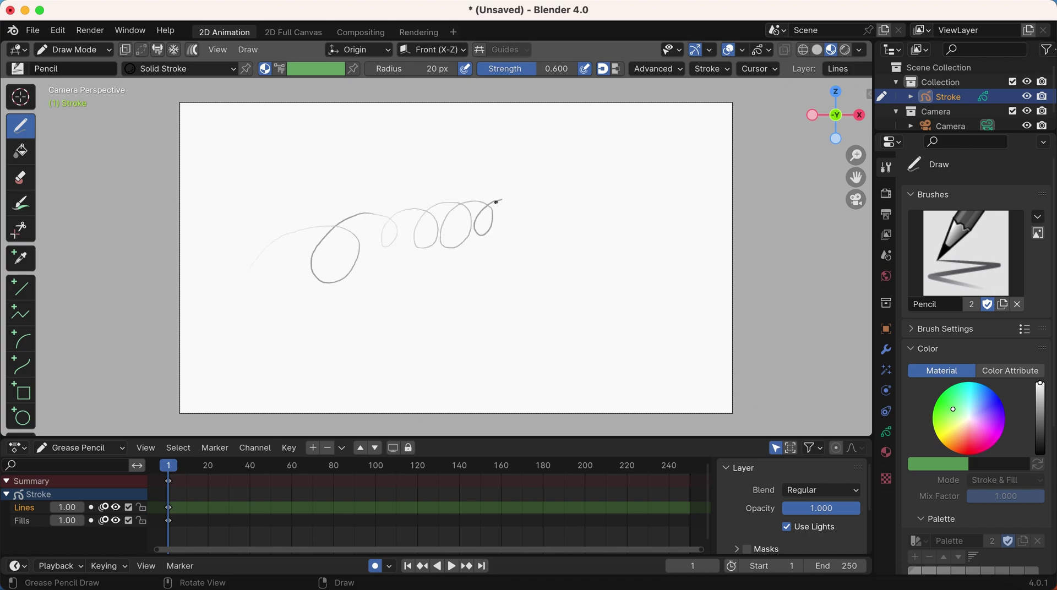
key("ctrl+z")
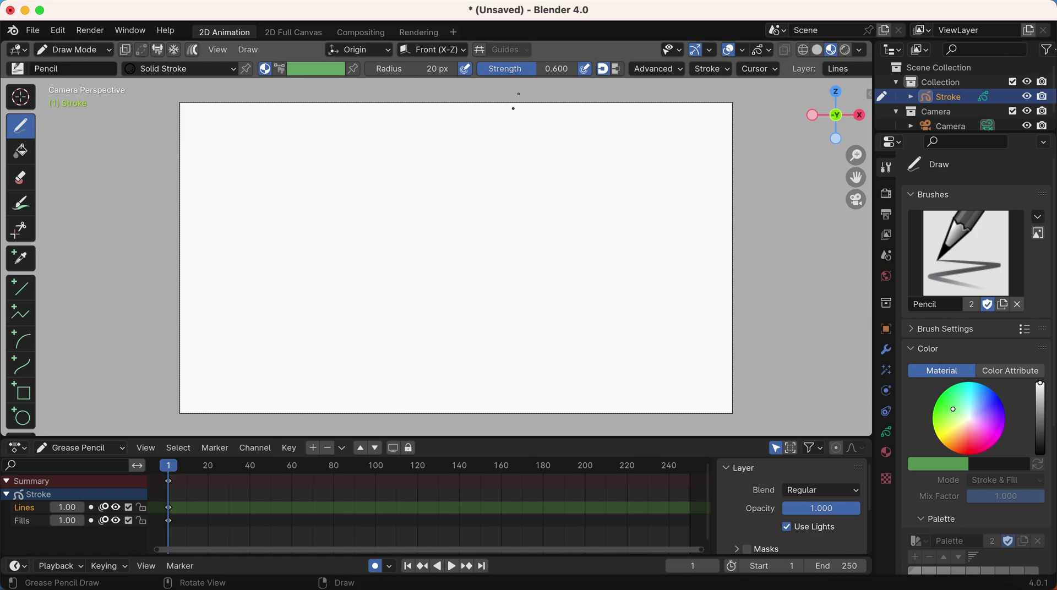
Step: Raise the pencil Strength to 1.000, draw overlapping test loops, then undo them all
left_click_drag(526, 72, 552, 75)
mouse_move(377, 205)
left_mouse_down()
mouse_move(313, 226)
mouse_move(394, 191)
mouse_move(379, 229)
mouse_move(451, 209)
mouse_move(439, 193)
mouse_move(484, 253)
mouse_move(511, 193)
mouse_move(494, 278)
left_mouse_up()
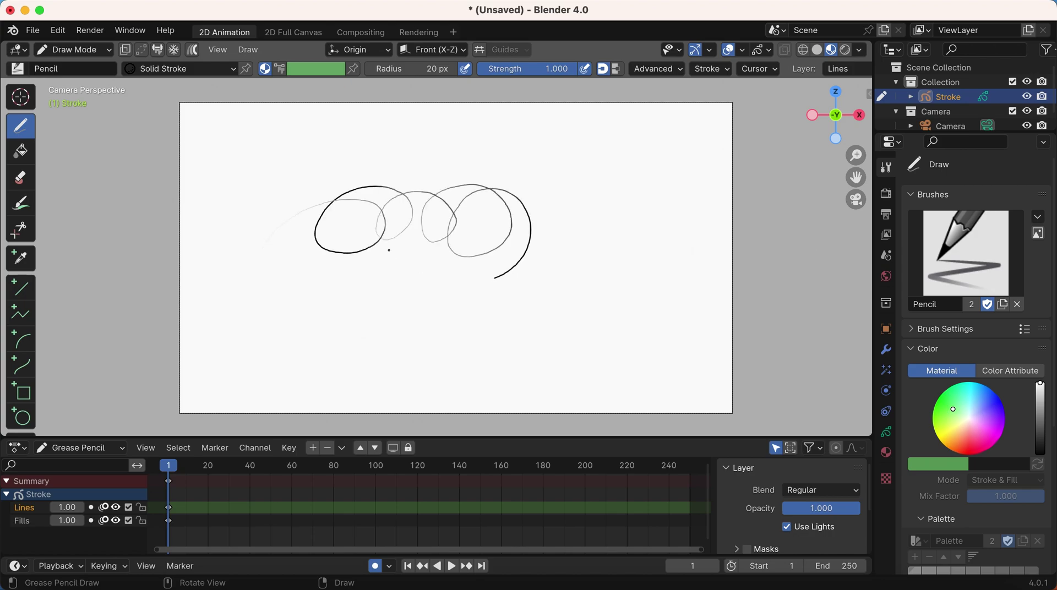
mouse_move(389, 251)
left_mouse_down()
mouse_move(317, 281)
mouse_move(326, 301)
mouse_move(344, 261)
mouse_move(266, 253)
mouse_move(314, 232)
mouse_move(264, 223)
mouse_move(302, 225)
mouse_move(281, 207)
left_mouse_up()
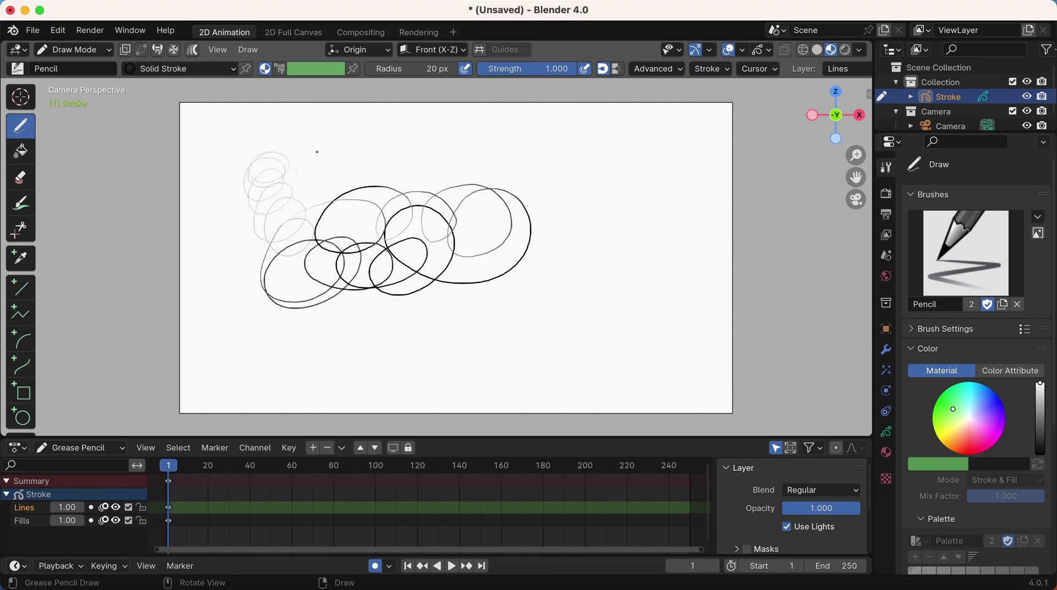
mouse_move(388, 151)
left_mouse_down()
mouse_move(431, 162)
mouse_move(499, 150)
mouse_move(537, 160)
left_mouse_up()
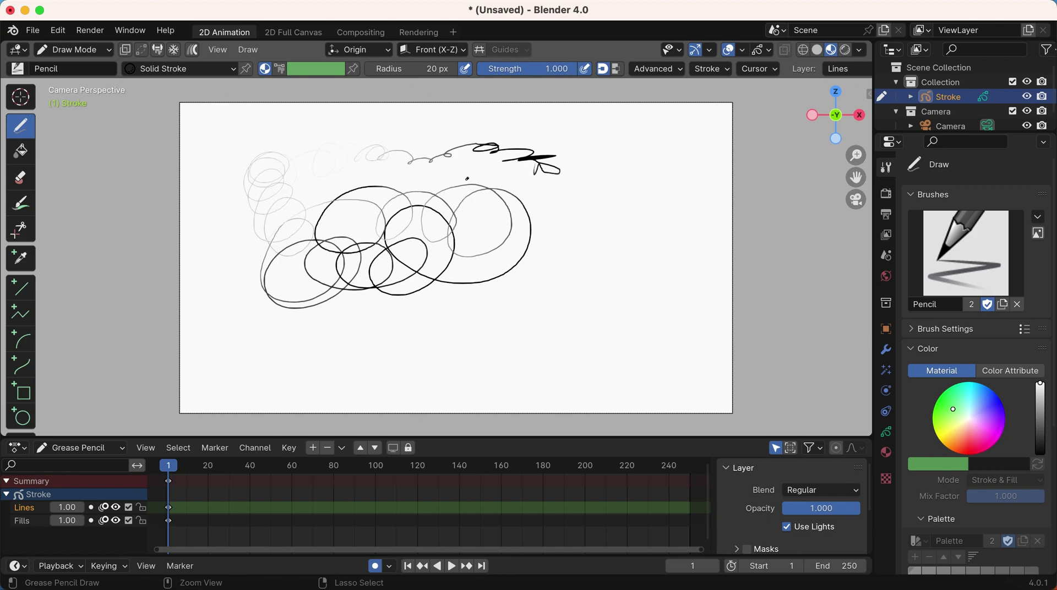
key("ctrl+z")
key("ctrl+z")
key("ctrl+z")
key("ctrl+z")
key("ctrl+z")
key("ctrl+z")
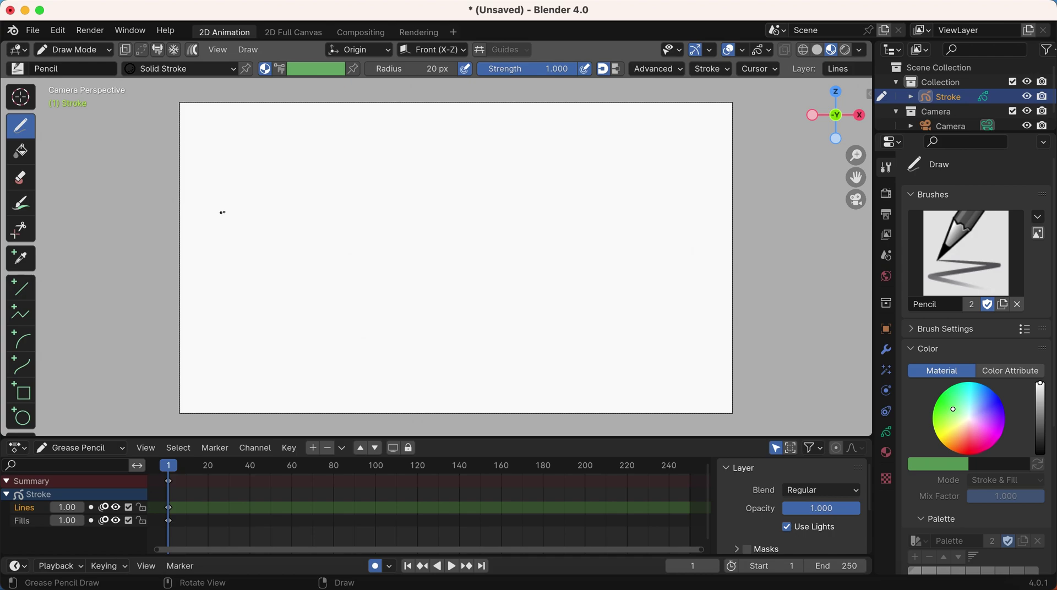
Step: Switch to Object Mode and add a reference image object via Shift+A
left_click(80, 48)
left_click(83, 65)
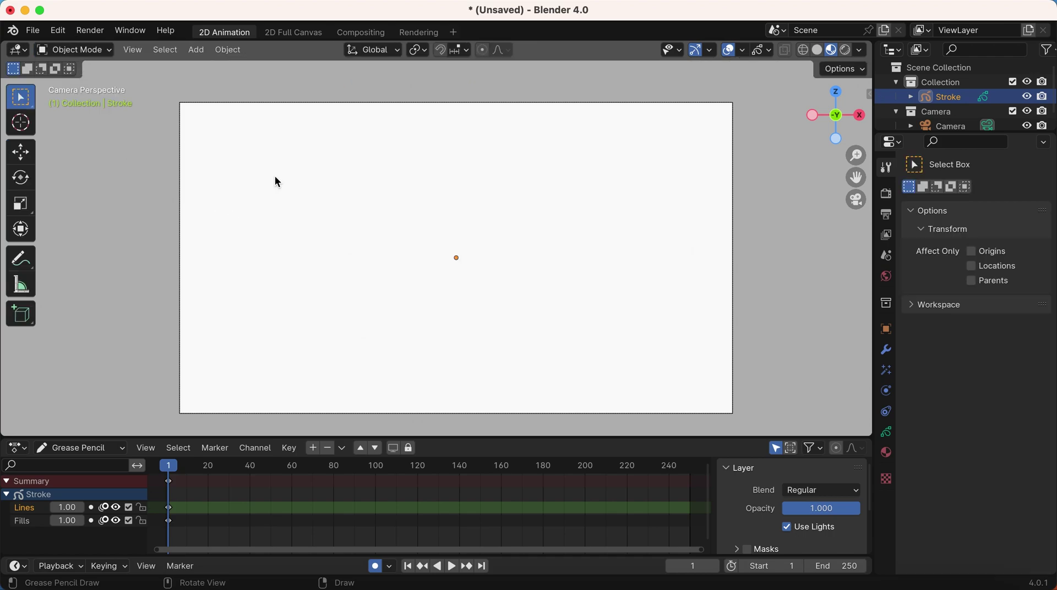
key("shift+a")
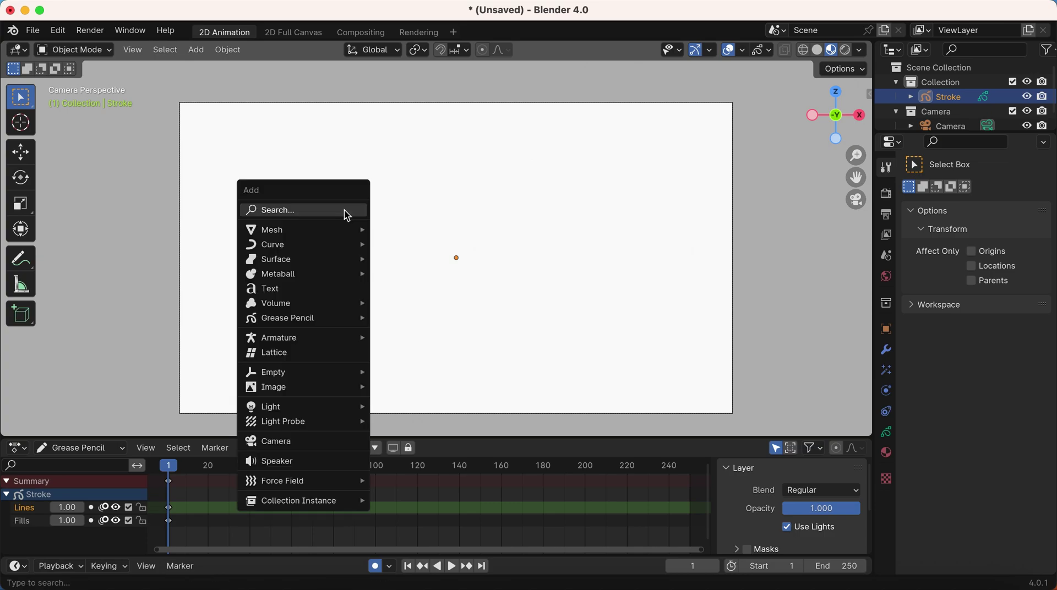
mouse_move(319, 389)
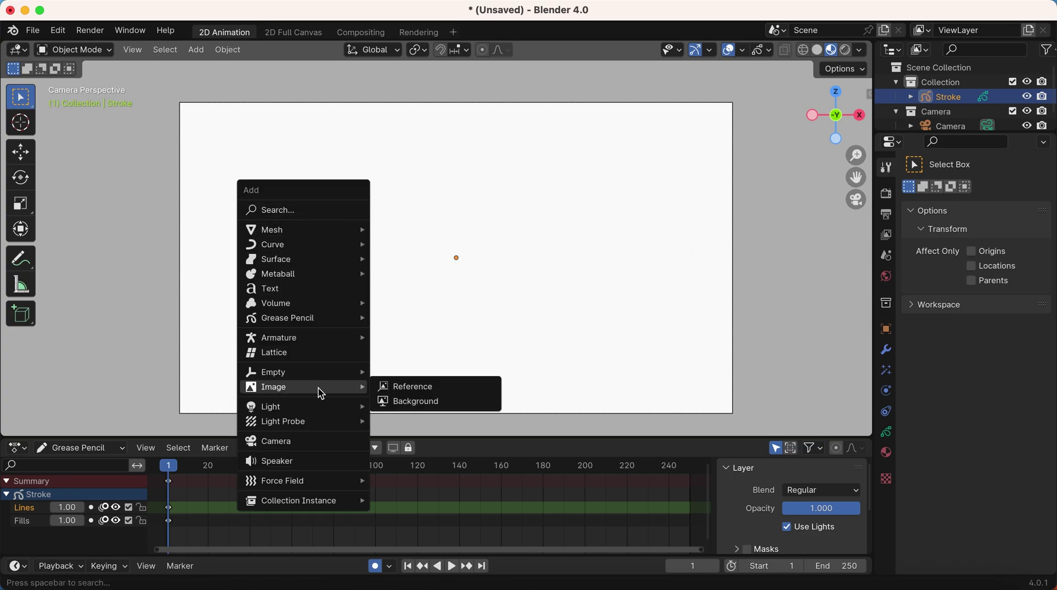
left_click(400, 387)
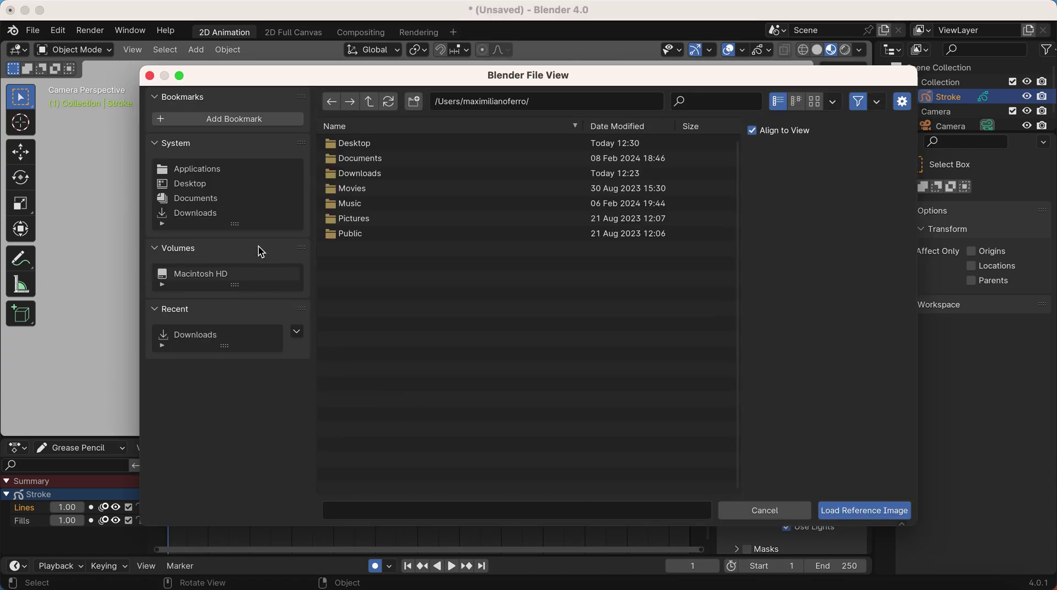
Step: Allow Desktop access and load Clip 01.mp4 from the Rotoscope folder as the reference
left_click(232, 186)
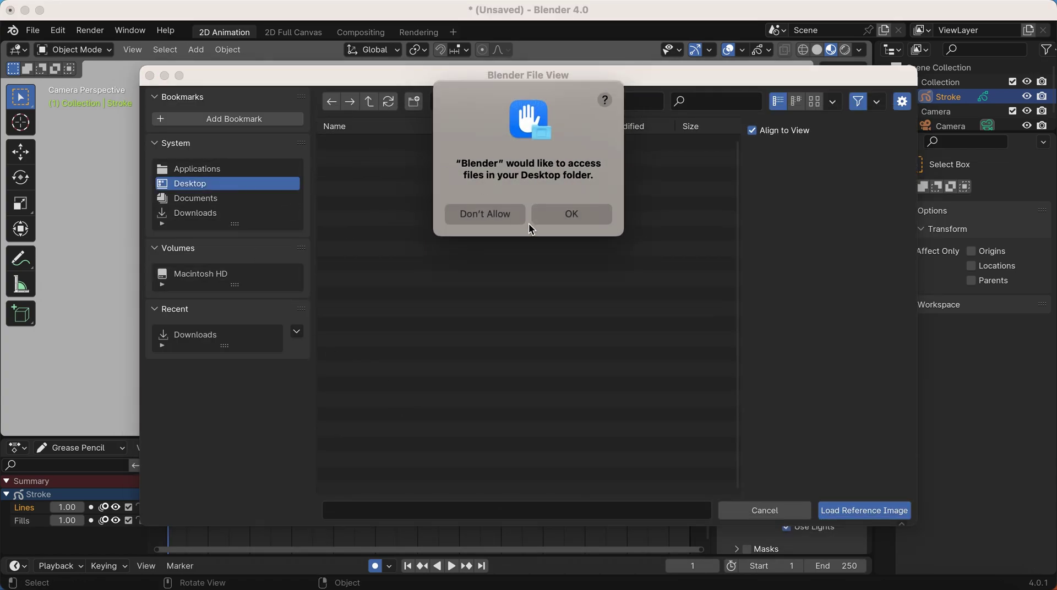
left_click(567, 223)
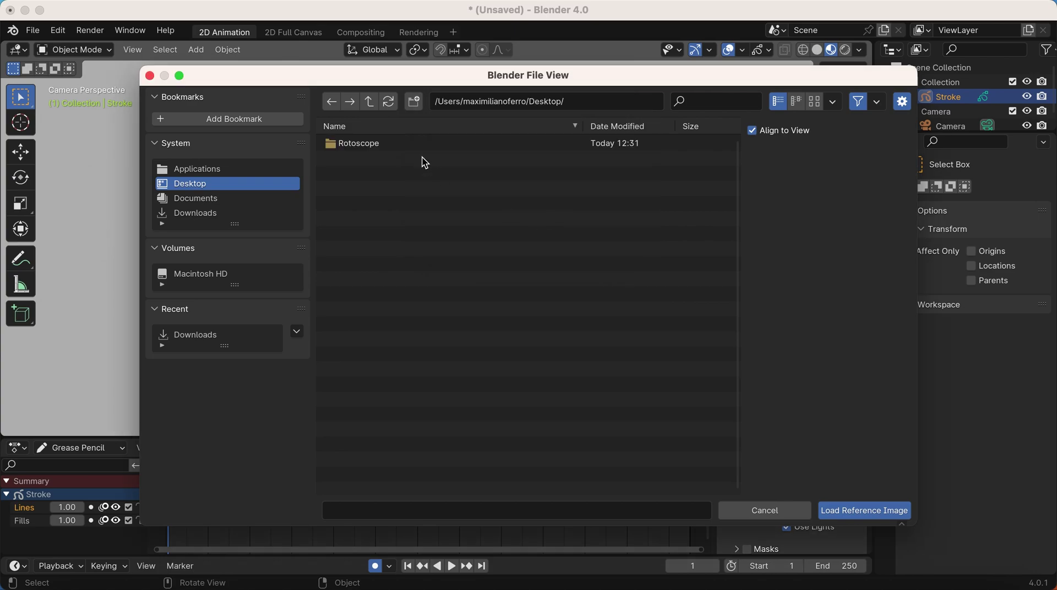
left_click(413, 145)
left_click(414, 145)
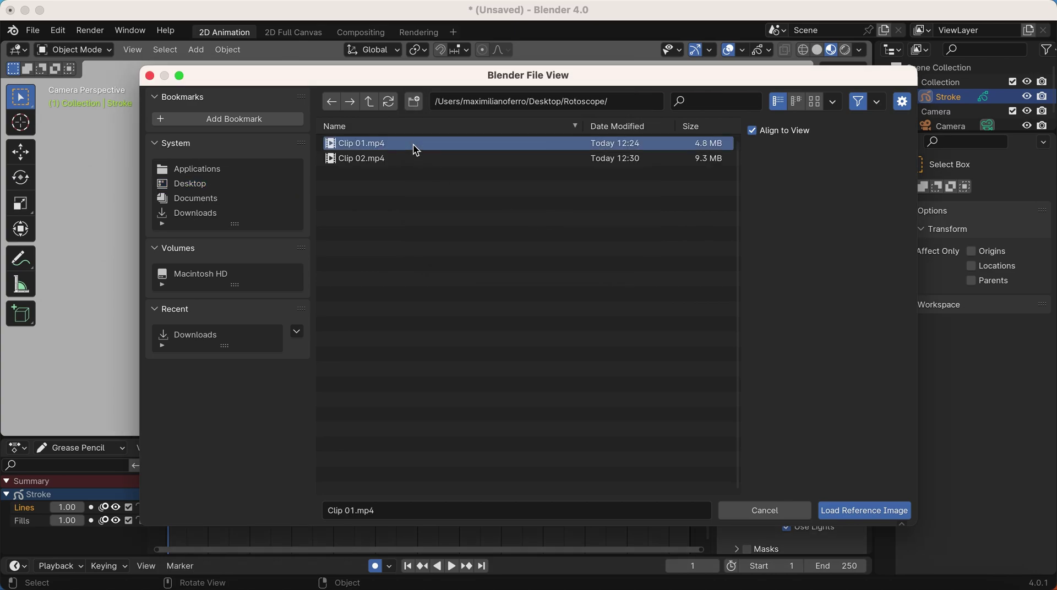
left_click(855, 512)
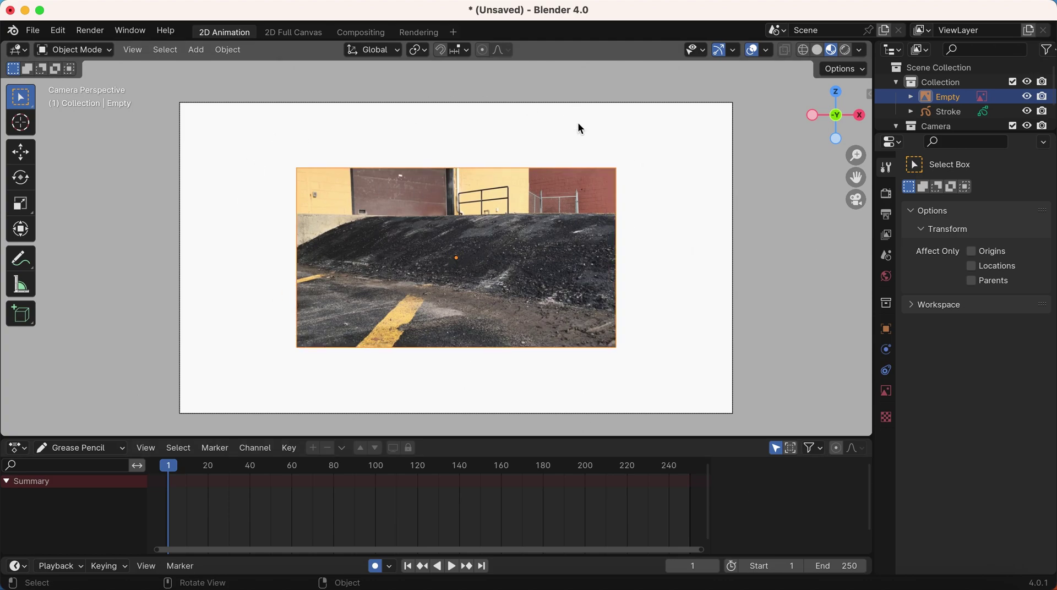
Step: Scale the Clip 01.mp4 reference image to fill the camera frame
key("s")
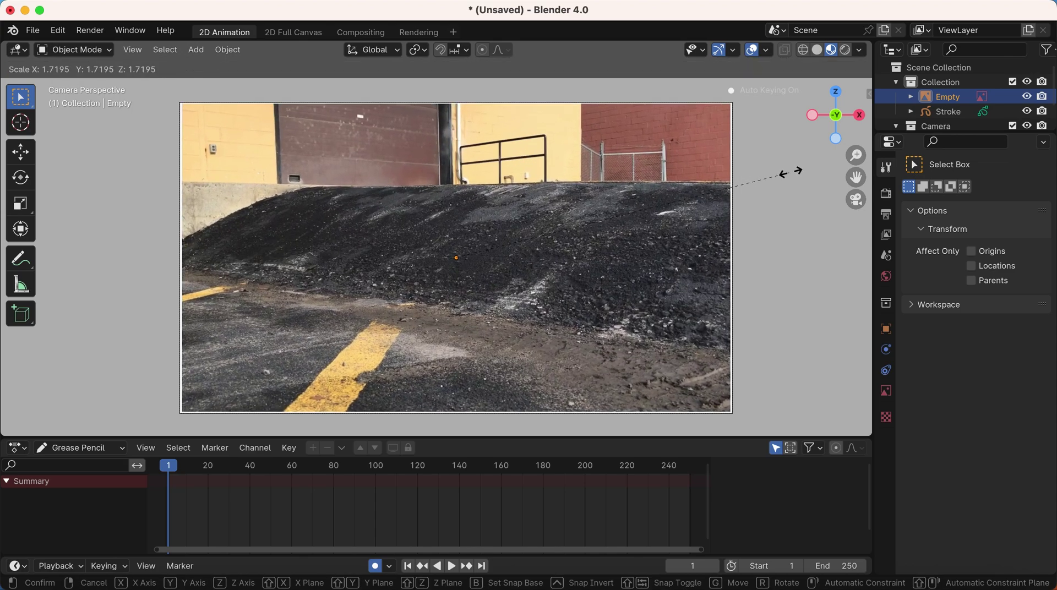
mouse_move(793, 172)
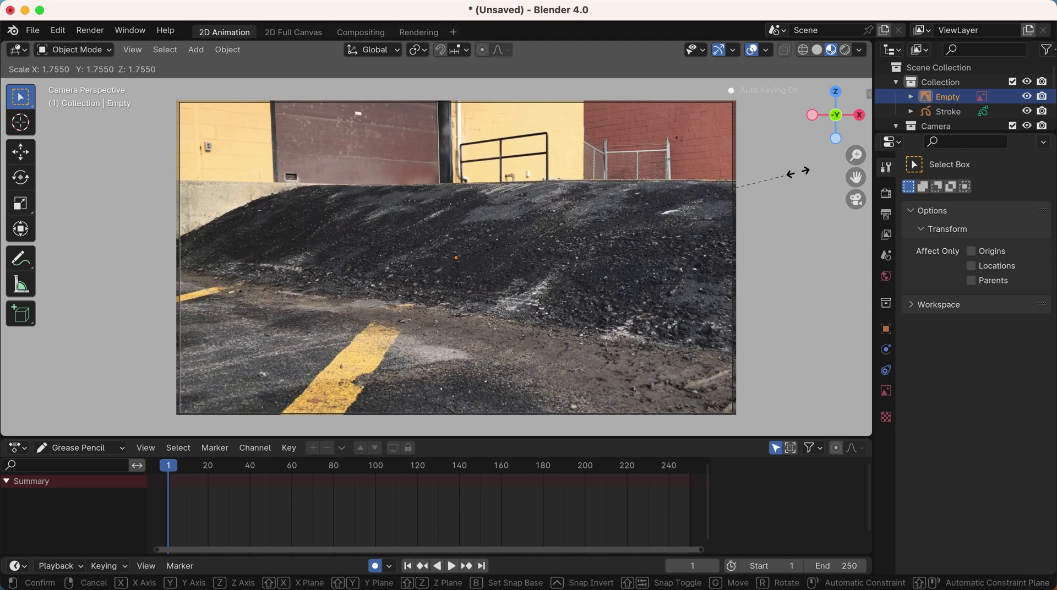
left_click(798, 172)
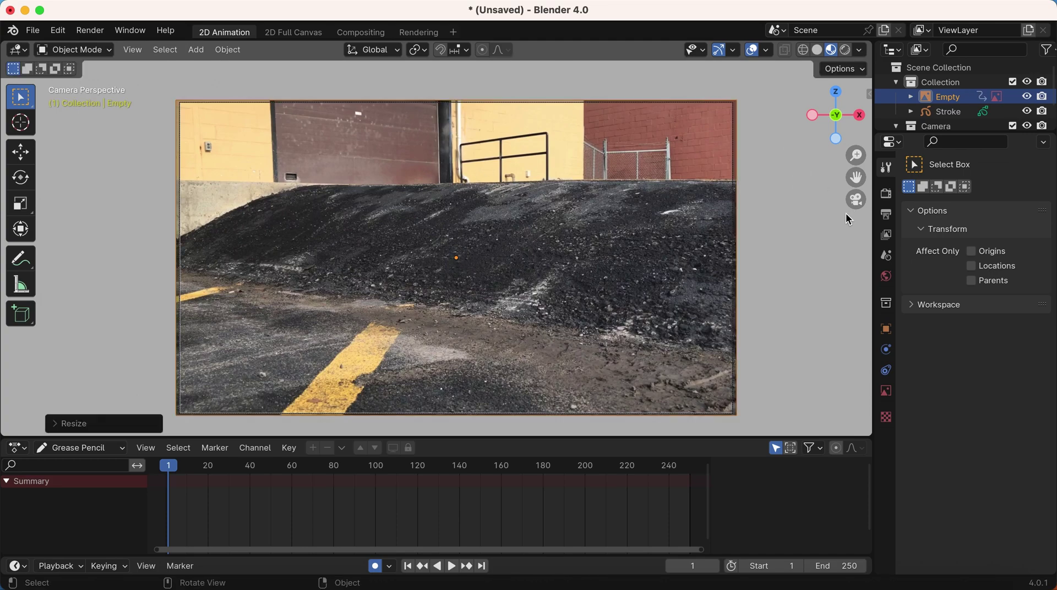
Step: Set a custom 12 fps frame rate in Output Properties and play the footage to around frame 110
left_click(886, 194)
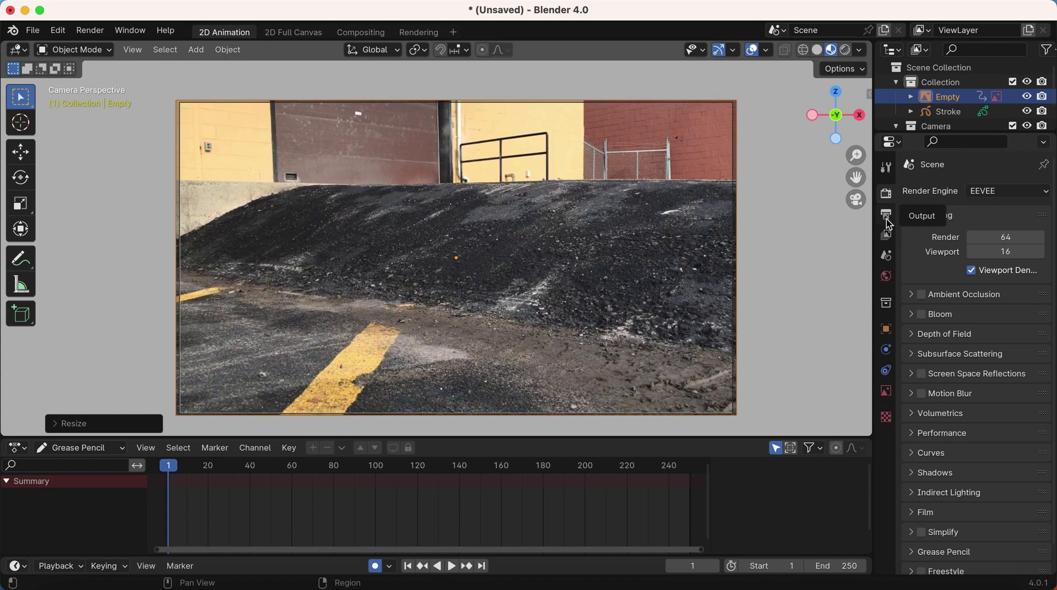
left_click(886, 219)
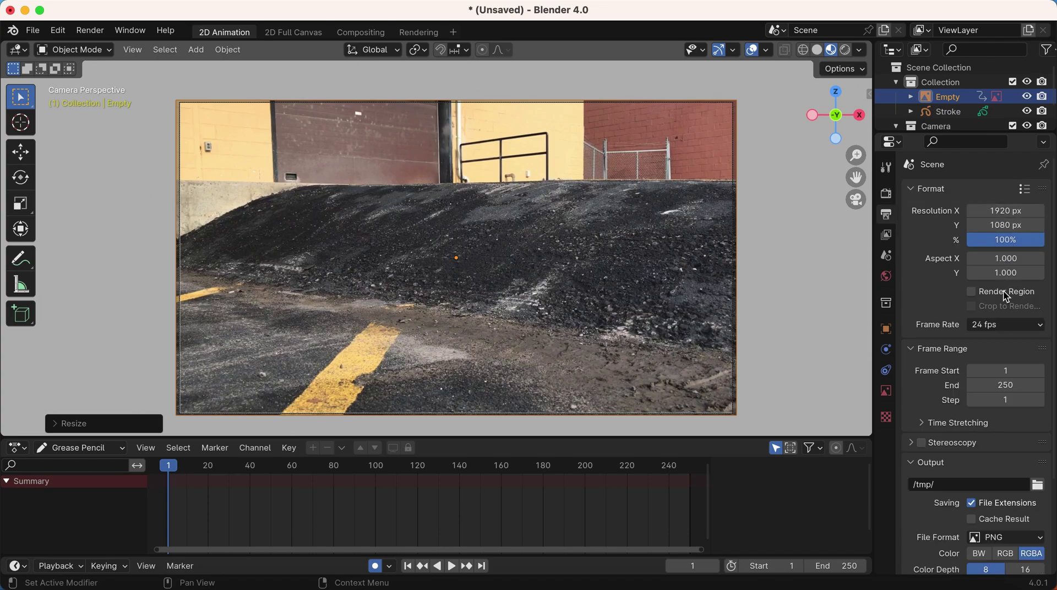
left_click(996, 324)
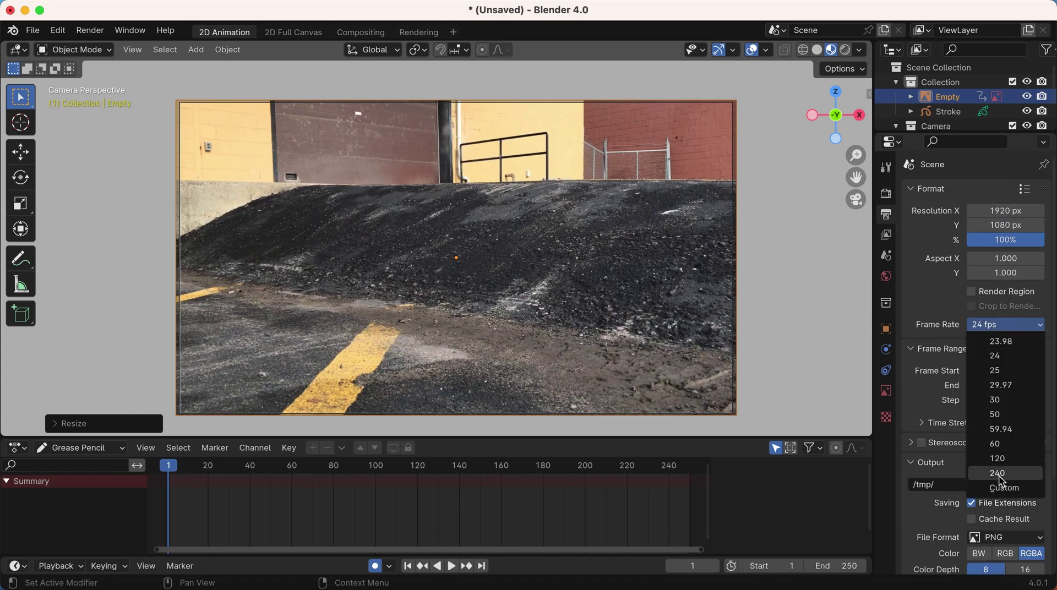
left_click(1001, 488)
left_click(997, 341)
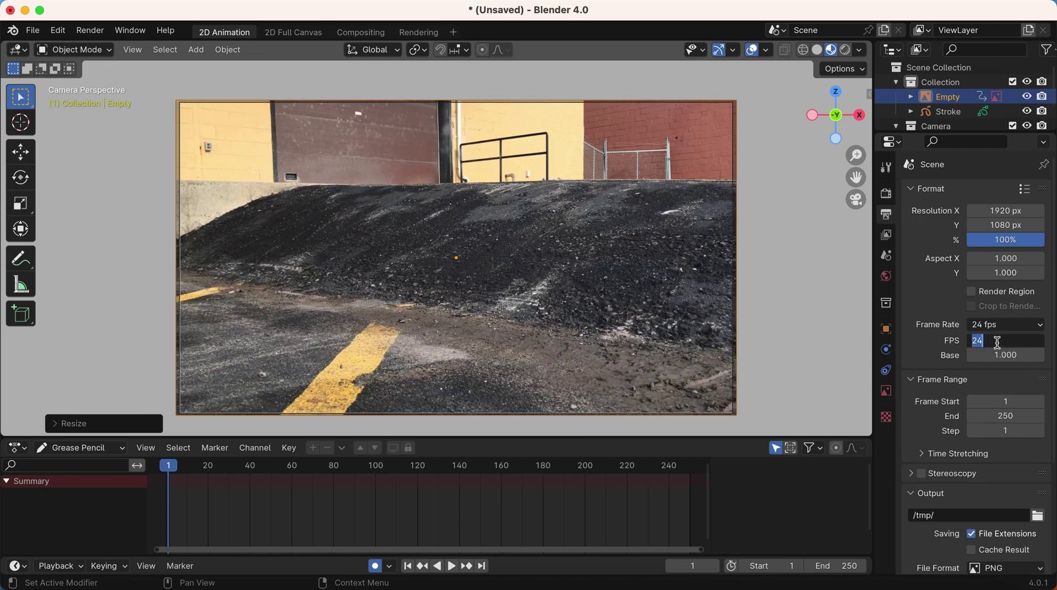
type("12")
key("Return")
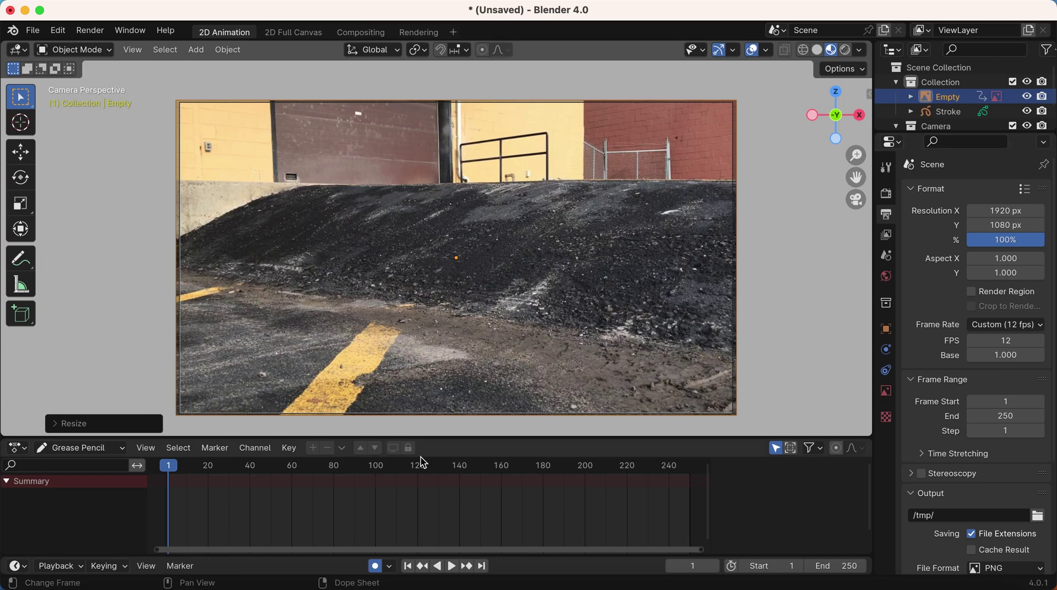
key("space")
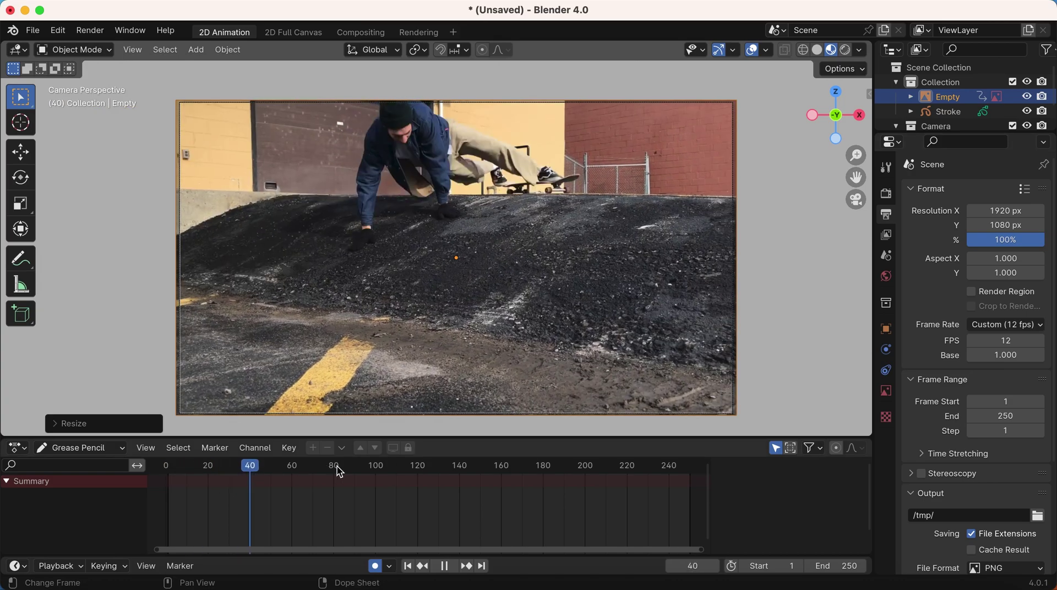
left_click_drag(374, 471, 168, 478)
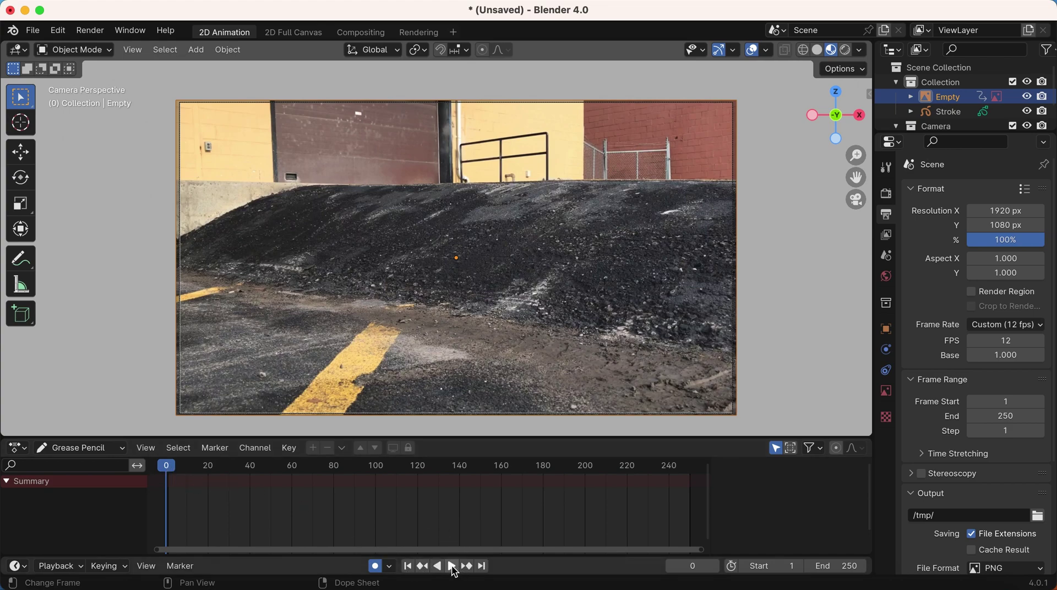
left_click(451, 568)
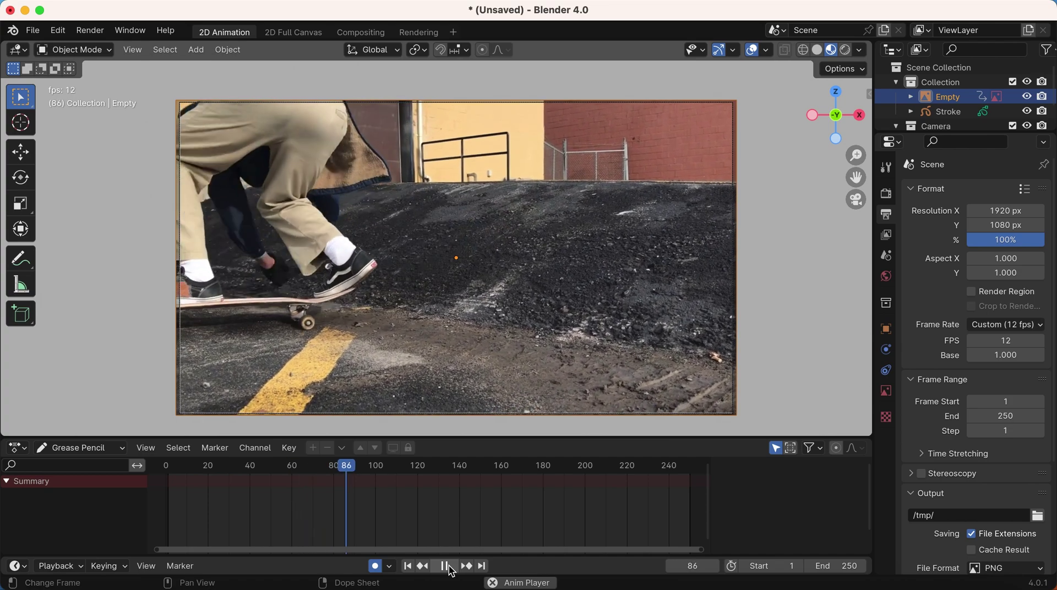
left_click(450, 571)
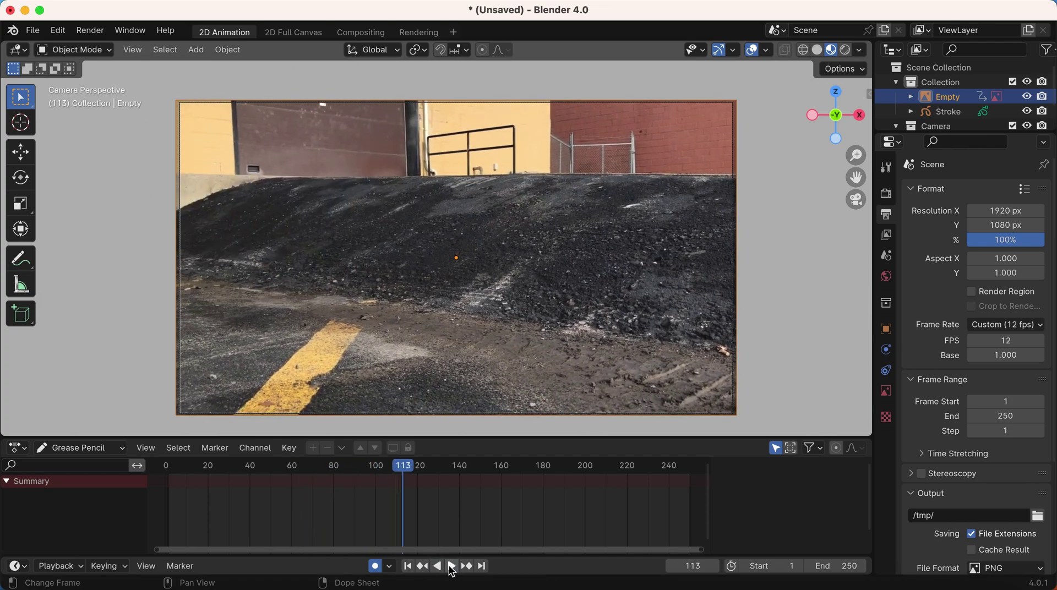
Step: Set the Frame Range End to 105, matching where the clip ends
left_click_drag(390, 470, 386, 470)
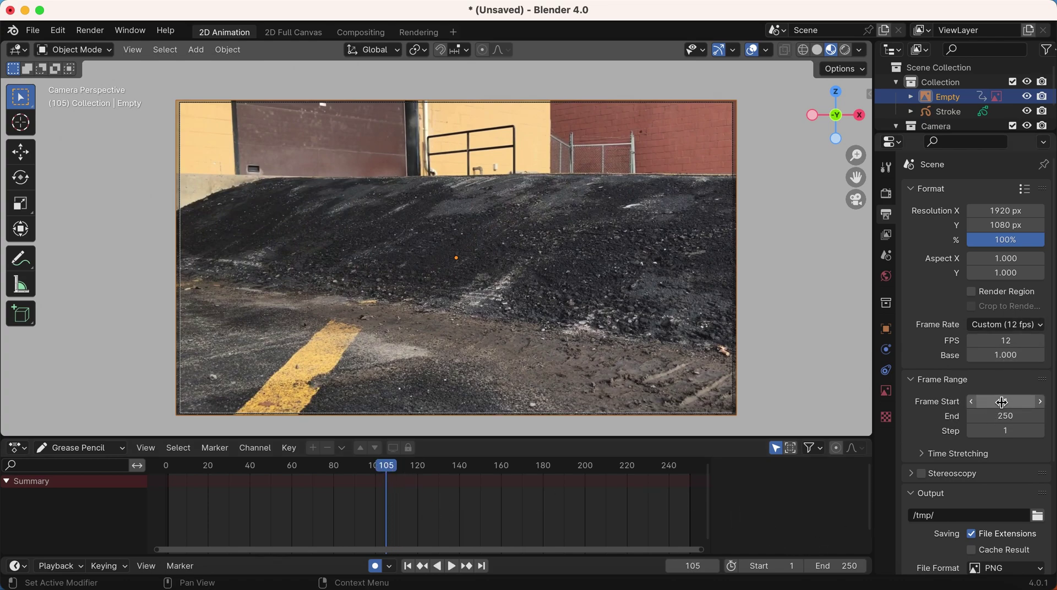
left_click(999, 418)
type("105")
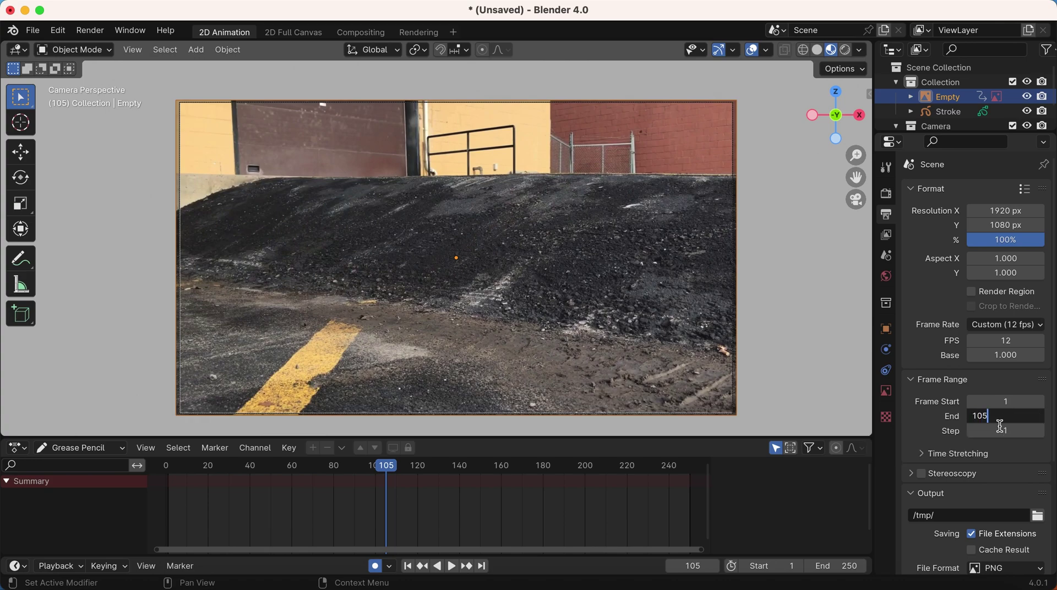
key("Return")
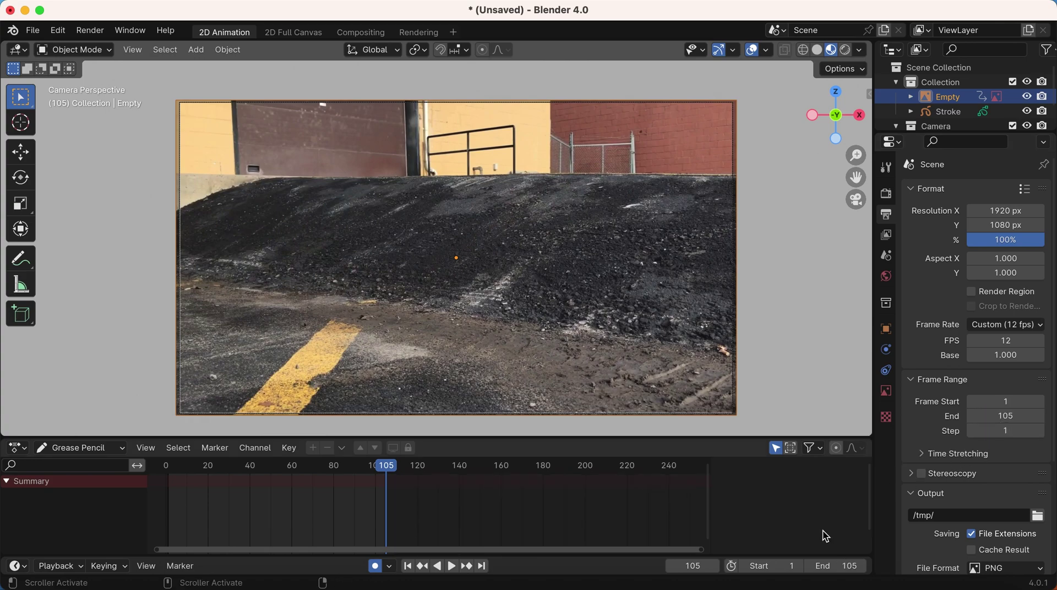
Step: Zoom the dope sheet by dragging its scrollbar handle
left_click_drag(701, 550, 687, 554)
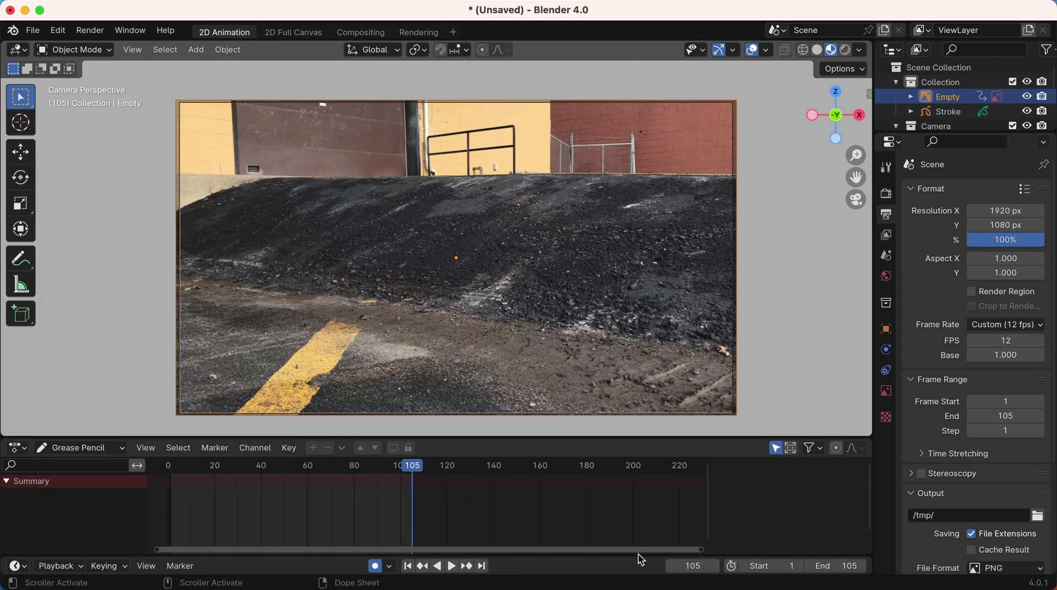
left_click_drag(639, 557, 483, 559)
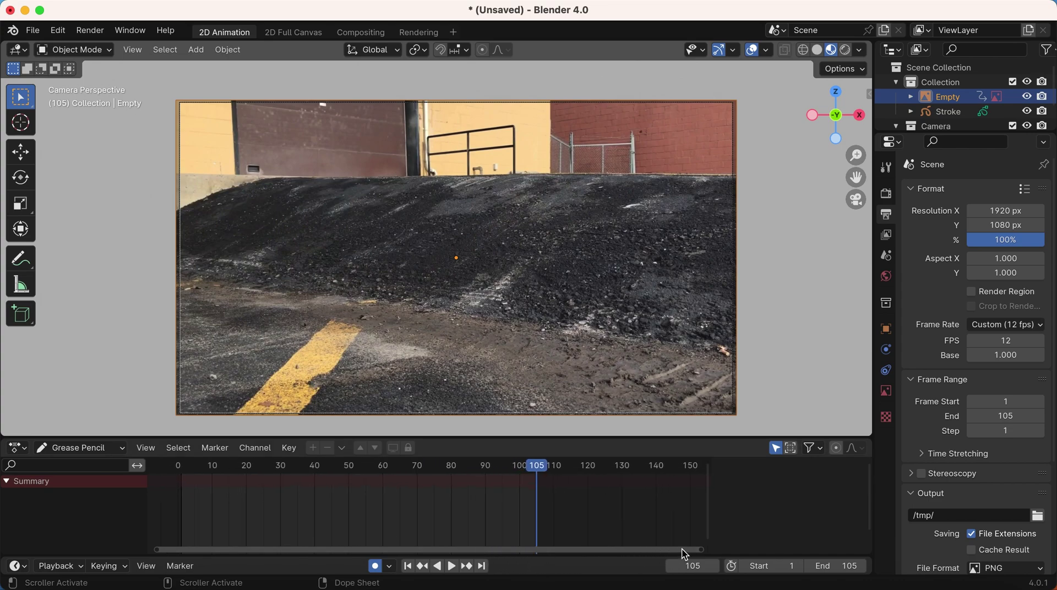
left_click_drag(703, 550, 591, 551)
key("shift+Left")
scroll(1032, 365, "down", 6)
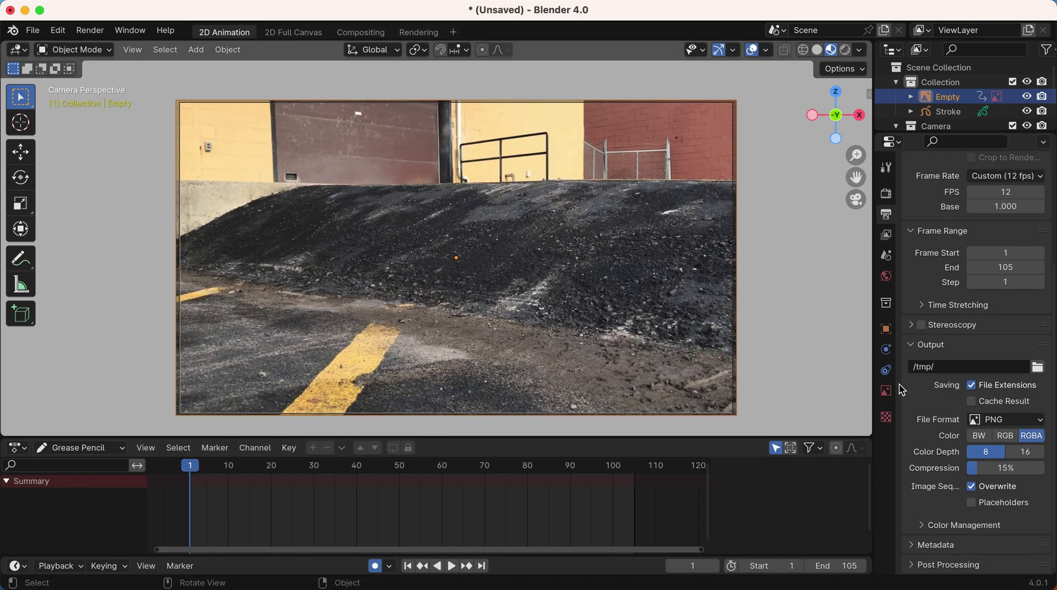
left_click(1038, 368)
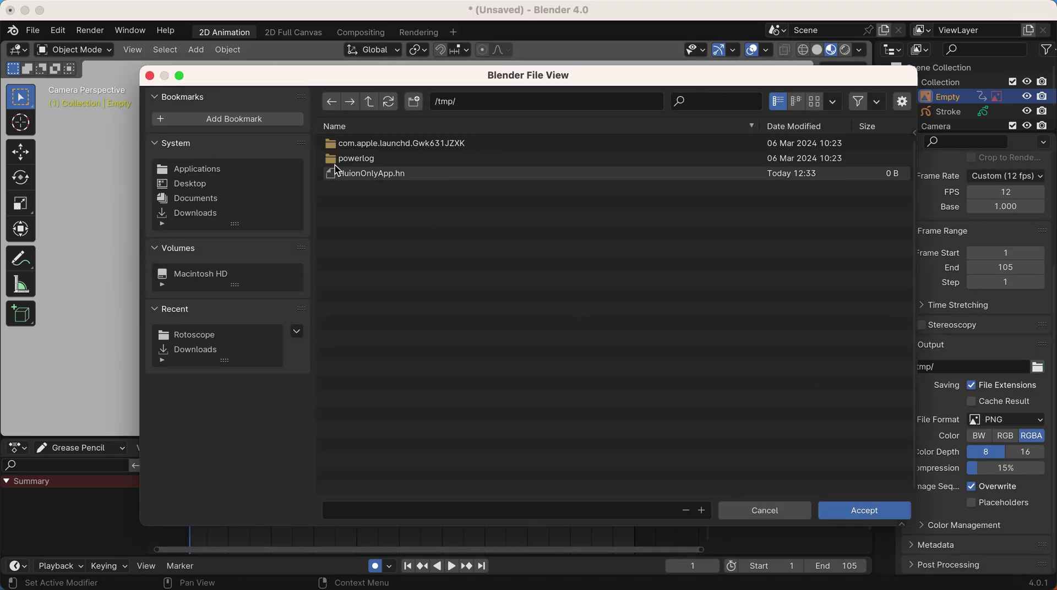
left_click(207, 188)
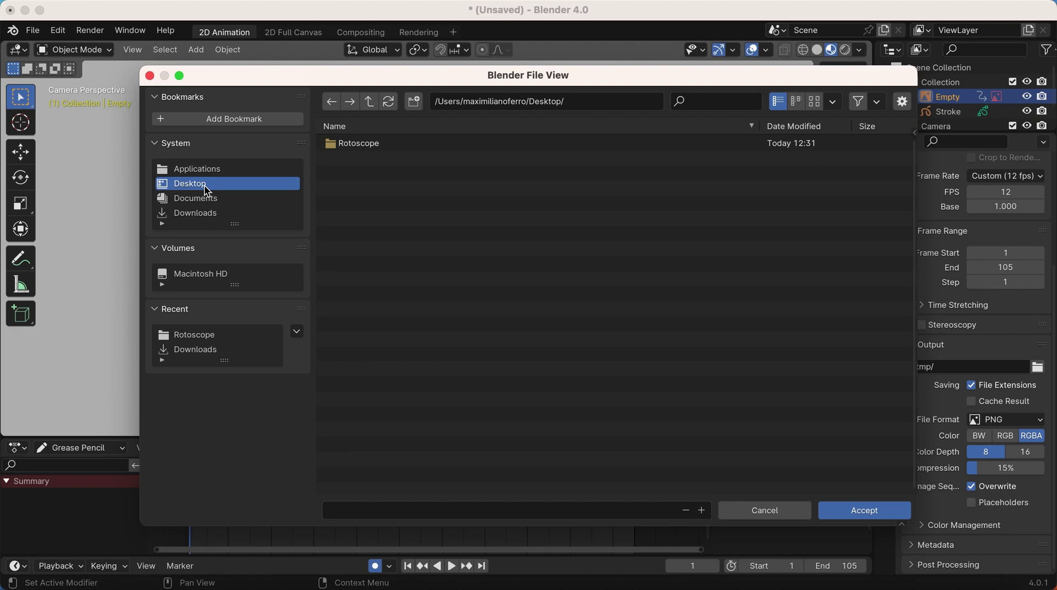
left_click(359, 142)
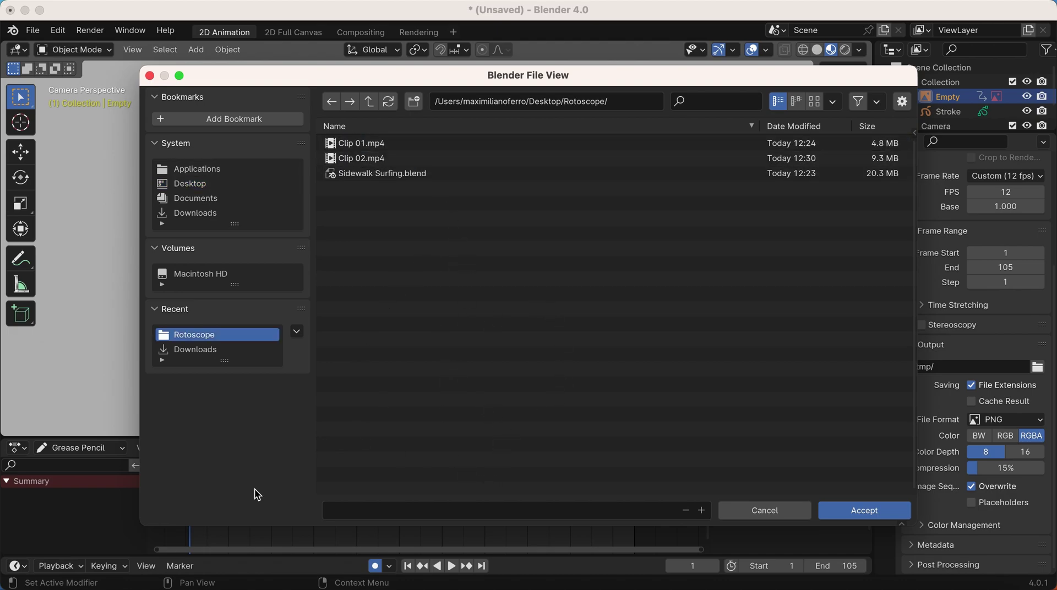
Step: Cancel Blender's folder browser and open Desktop > Rotoscope in Finder's column view
left_click(749, 511)
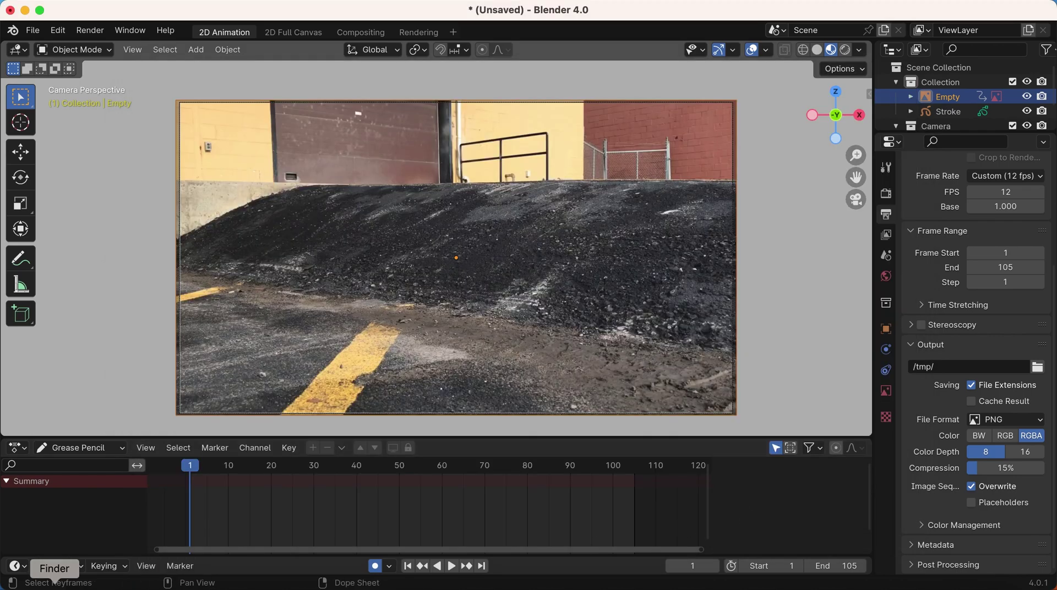
left_click(40, 585)
left_click(246, 192)
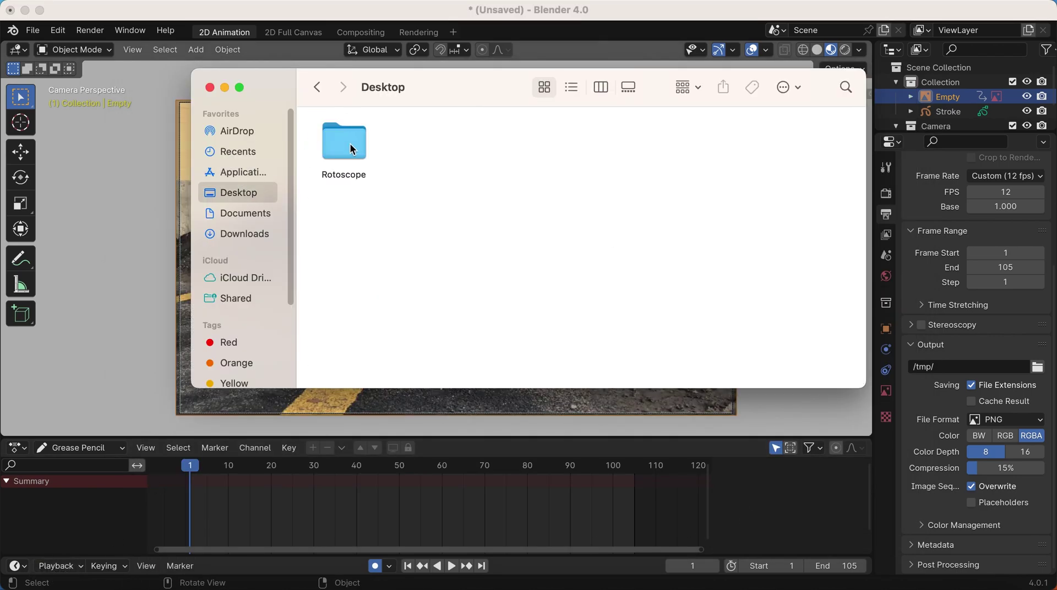
double_click(349, 143)
left_click(603, 87)
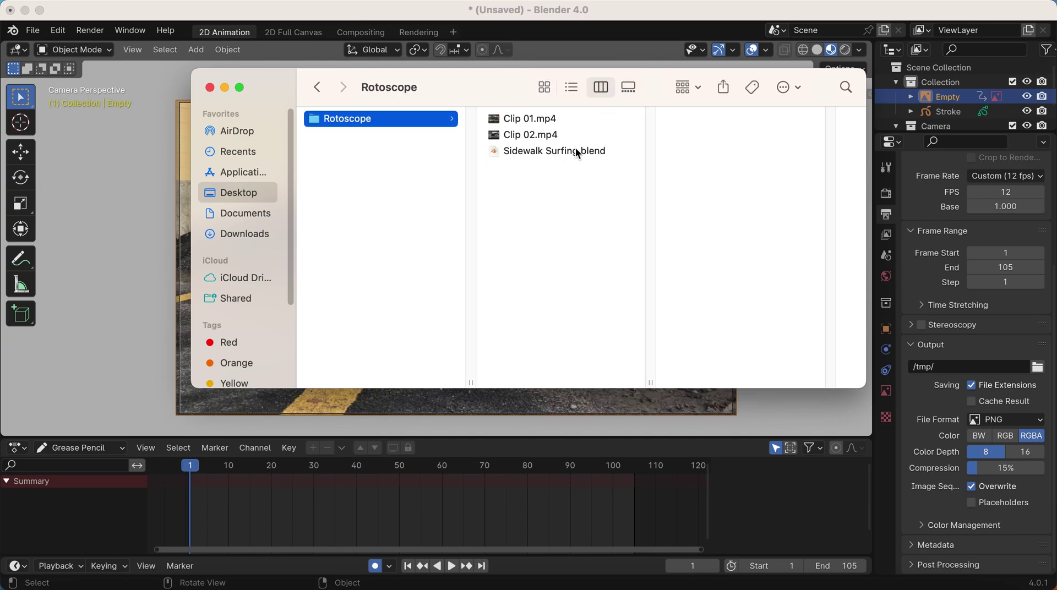
Step: Create a new folder named PNGs inside Rotoscope, then close Finder
left_click(788, 91)
left_click(792, 113)
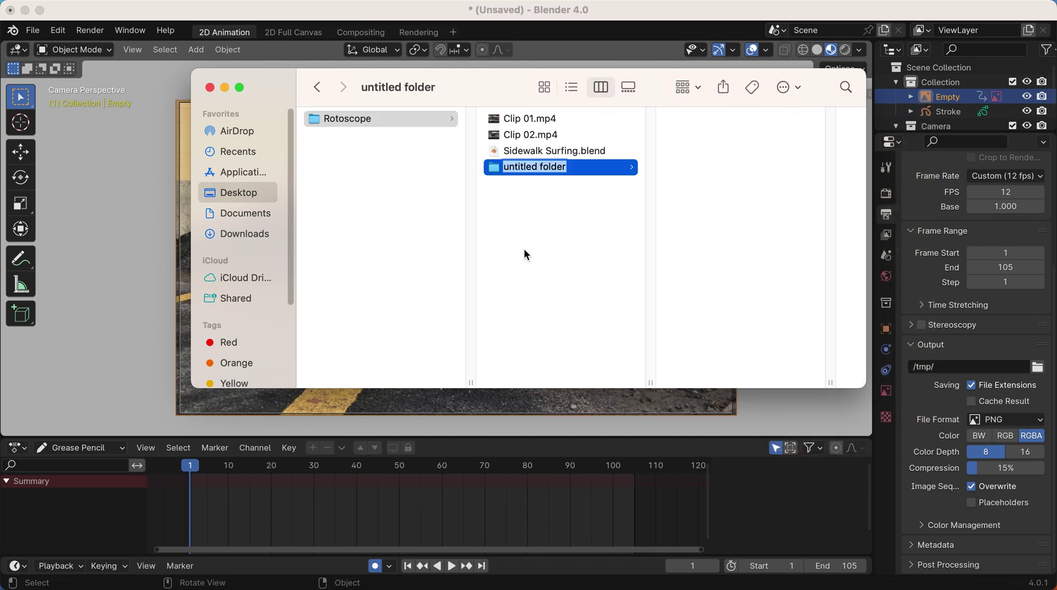
type("Pngs")
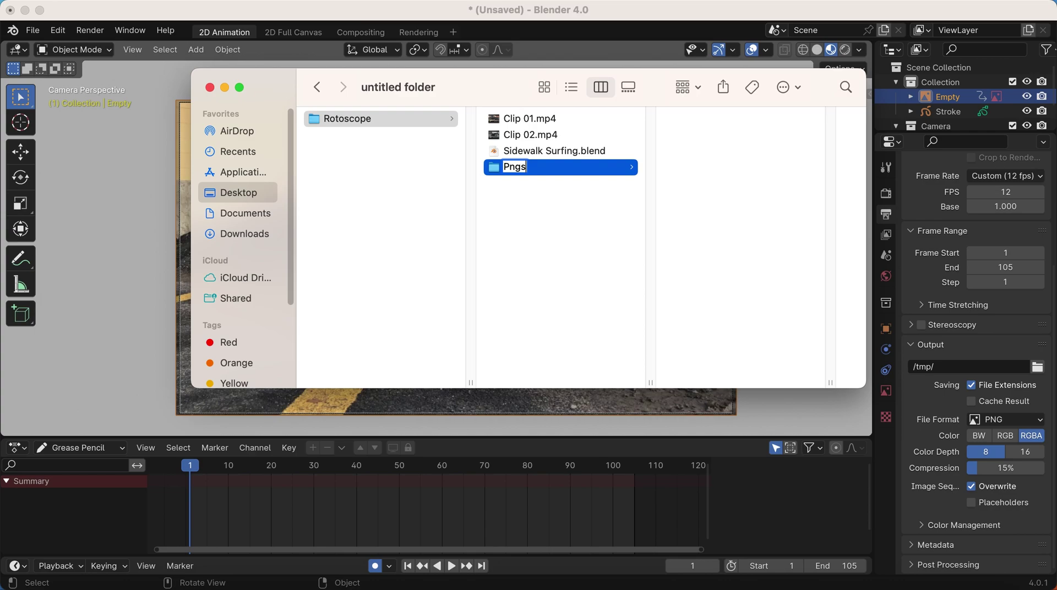
key("BackSpace")
key("BackSpace")
key("BackSpace")
type("PNGs")
key("Return")
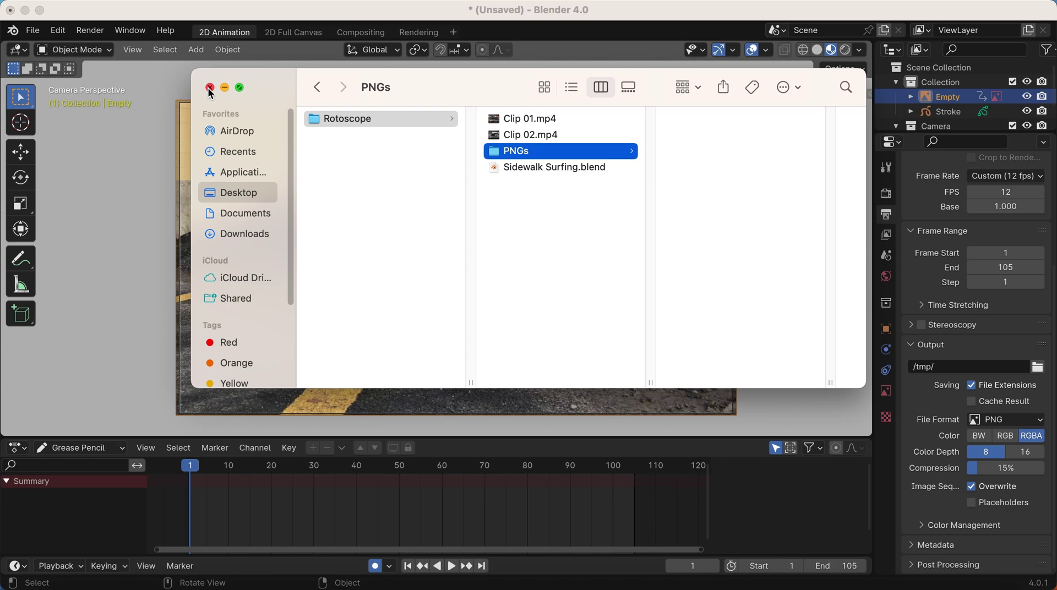
left_click(209, 88)
Step: Set the render output path to Desktop/Rotoscope/PNGs through the folder browser
left_click(1039, 367)
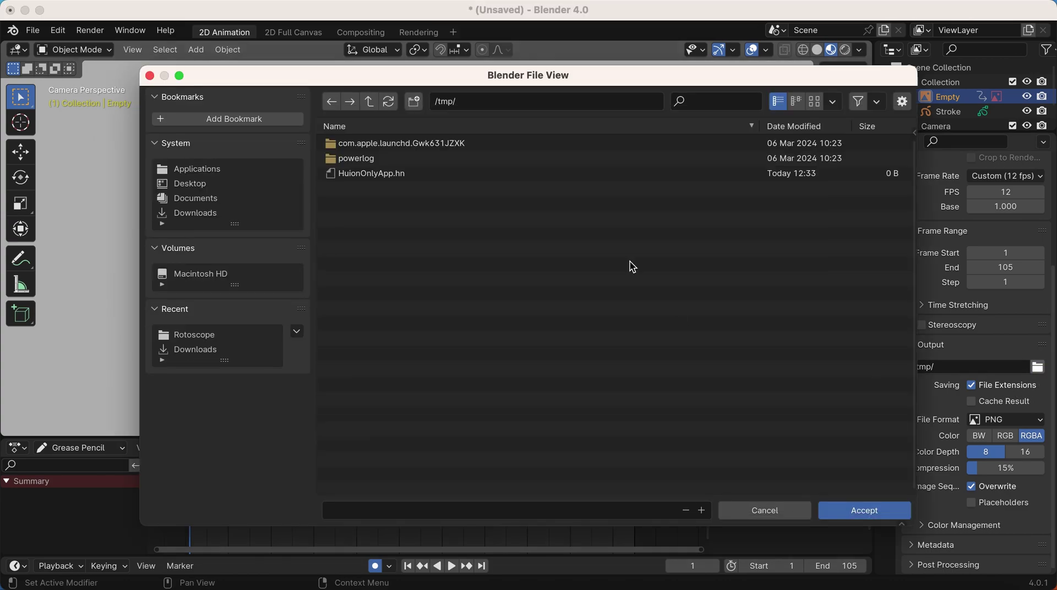
left_click(241, 183)
double_click(391, 142)
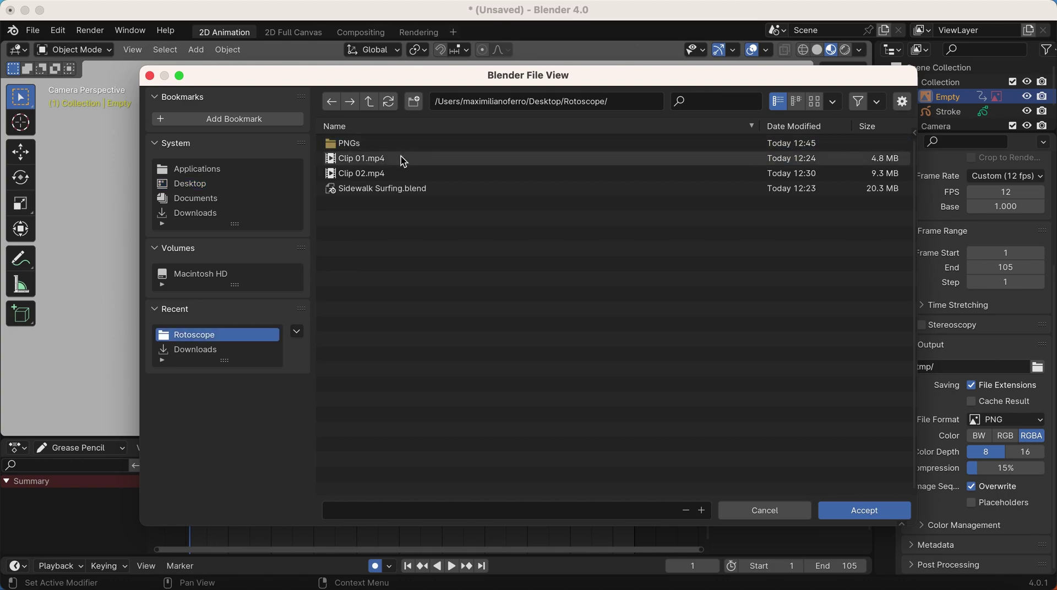
double_click(372, 144)
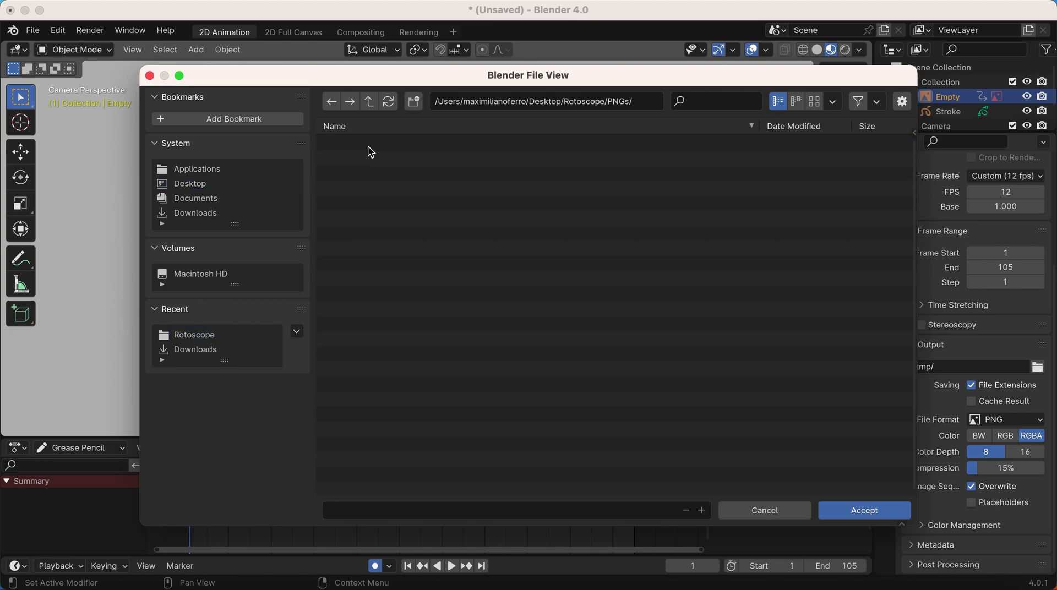
left_click(467, 508)
left_click(856, 511)
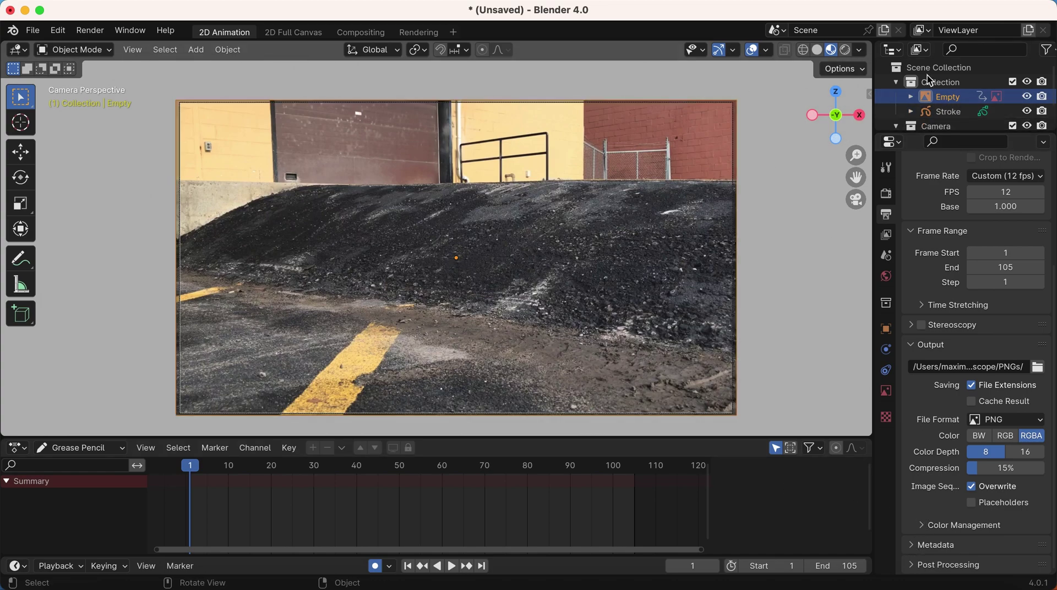
Step: Rename the Empty object in the Outliner to 'Video Reference'
double_click(947, 95)
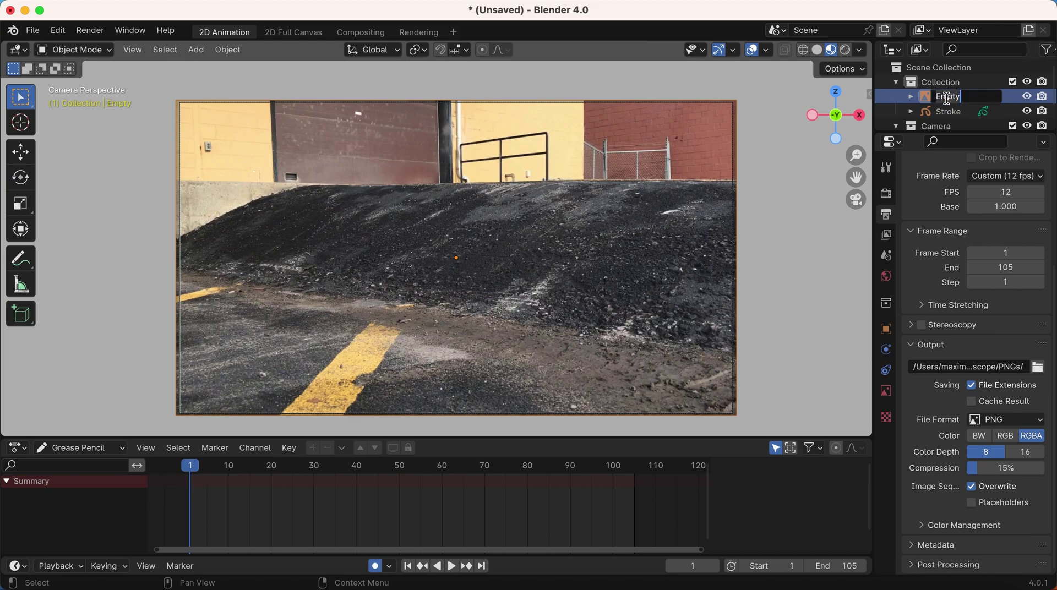
type("Video Reference")
key("Return")
Step: Select the Stroke object, then play and scrub the footage back to the start
left_click(952, 97)
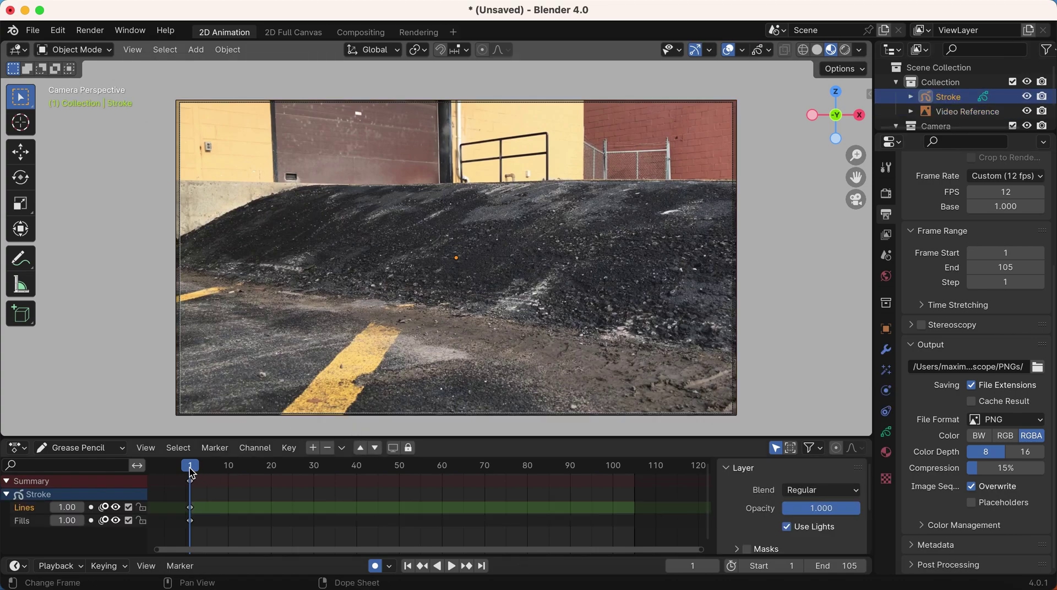
key("space")
left_click_drag(213, 473, 189, 475)
key("space")
key("space")
key("space")
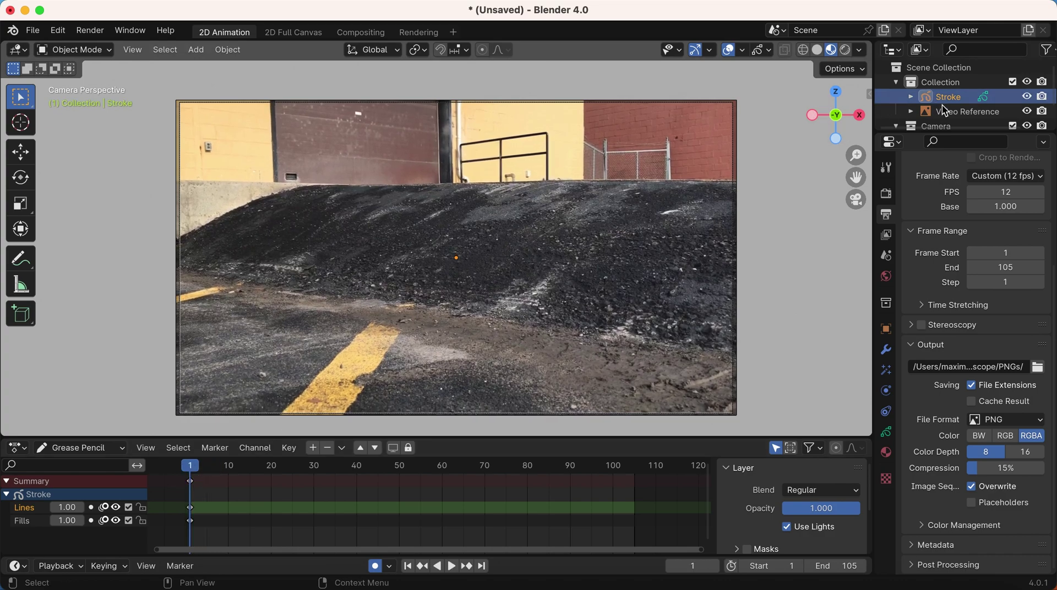
Step: Turn on Opacity for the Video Reference image and set it to 0.9
left_click(955, 112)
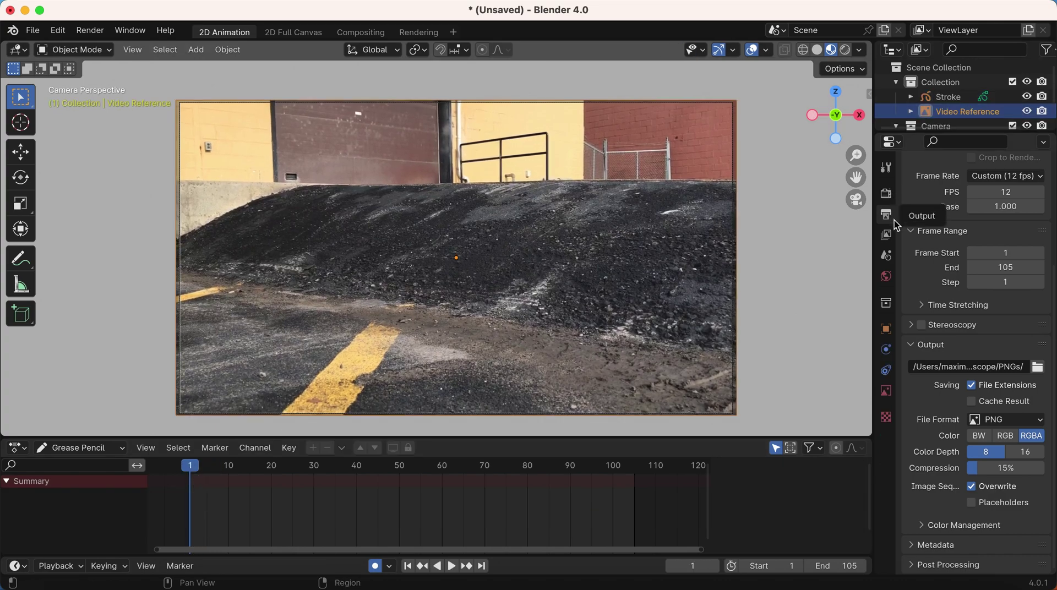
left_click(887, 392)
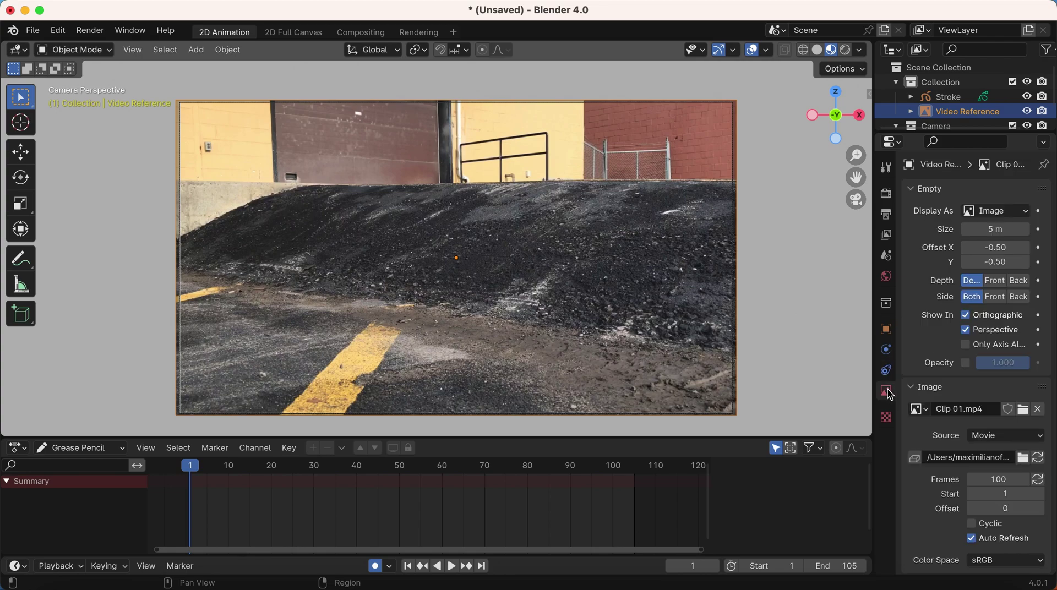
left_click(966, 364)
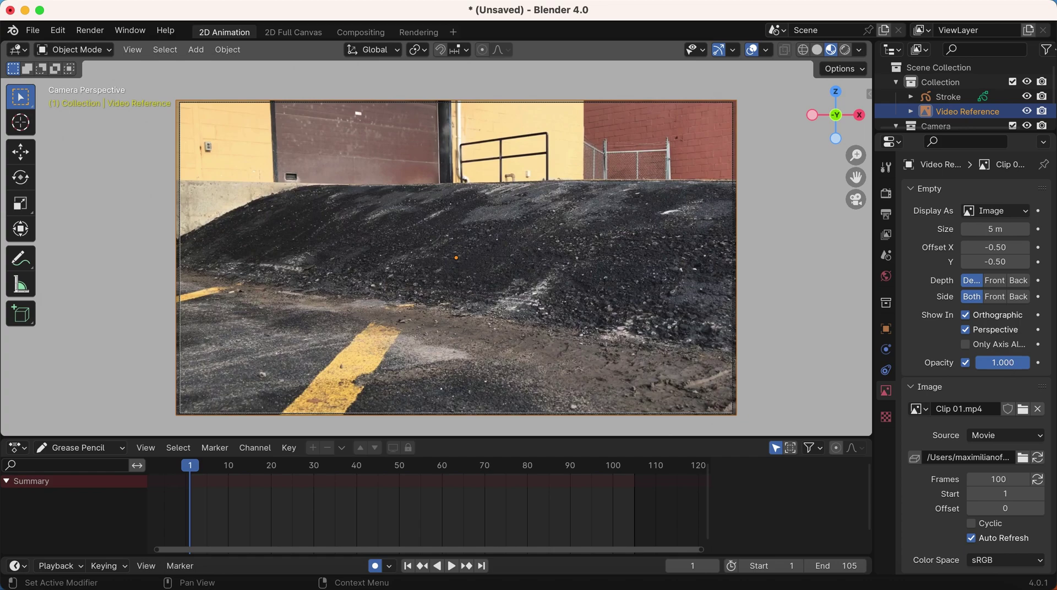
left_click_drag(1016, 362, 1004, 389)
left_click(1011, 362)
left_click(998, 362)
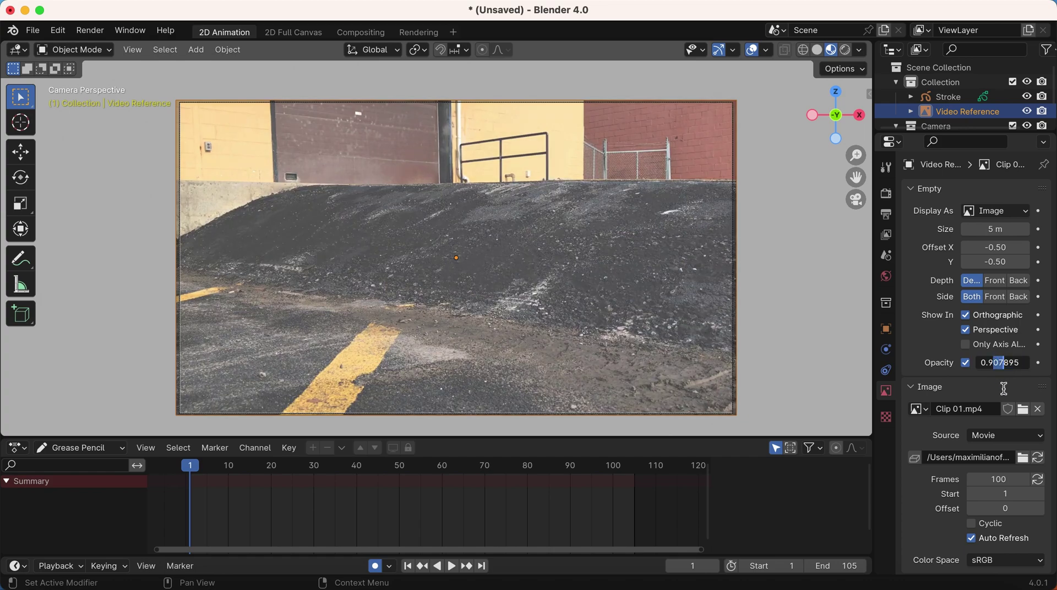
key("Delete")
key("Delete")
key("Delete")
key("Delete")
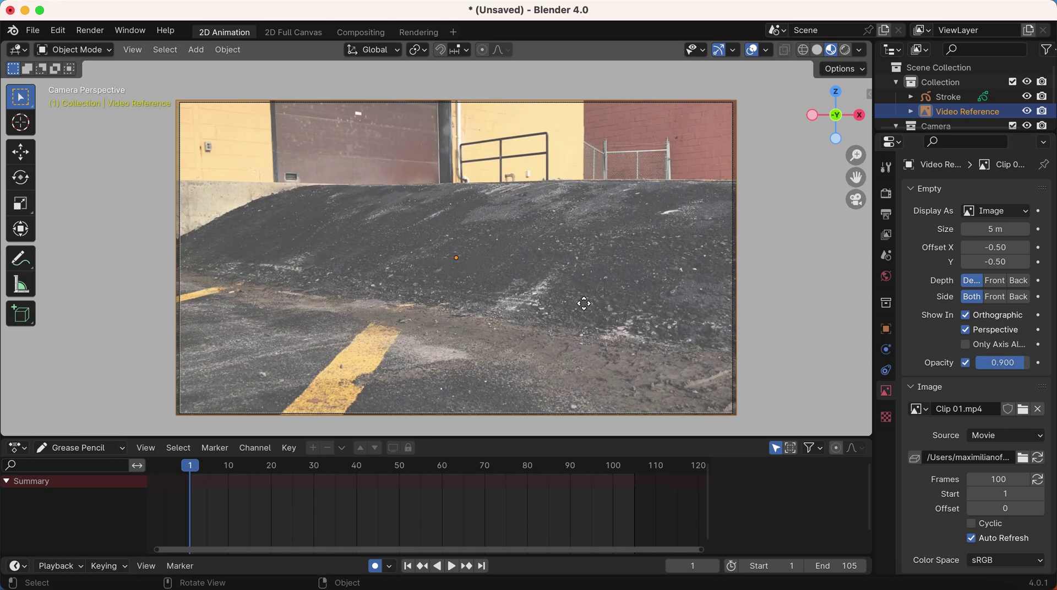
Step: Select the Stroke grease pencil object and switch it to Draw Mode
left_click(948, 97)
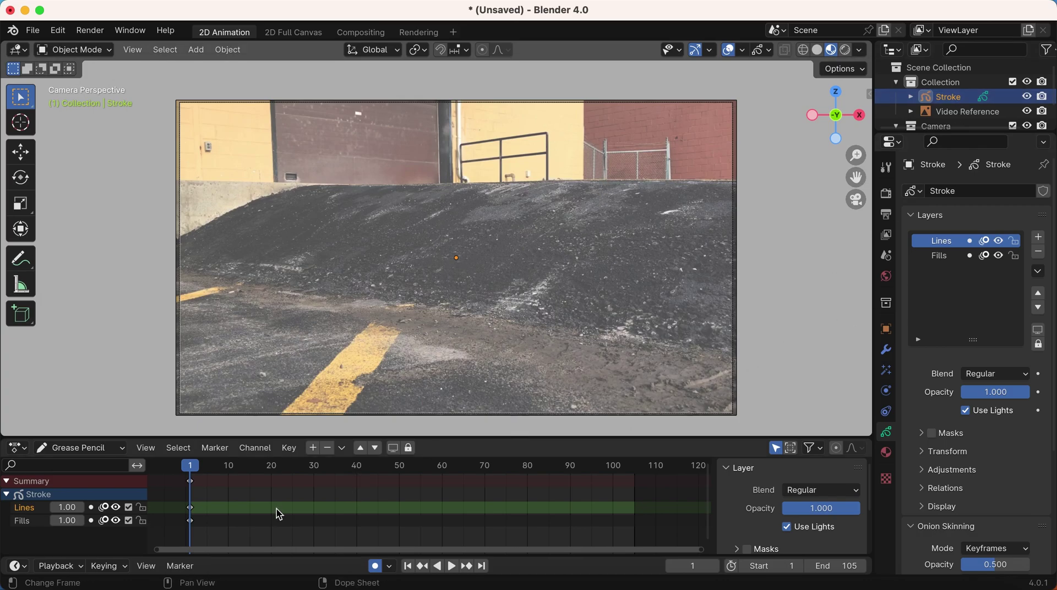
left_click(84, 50)
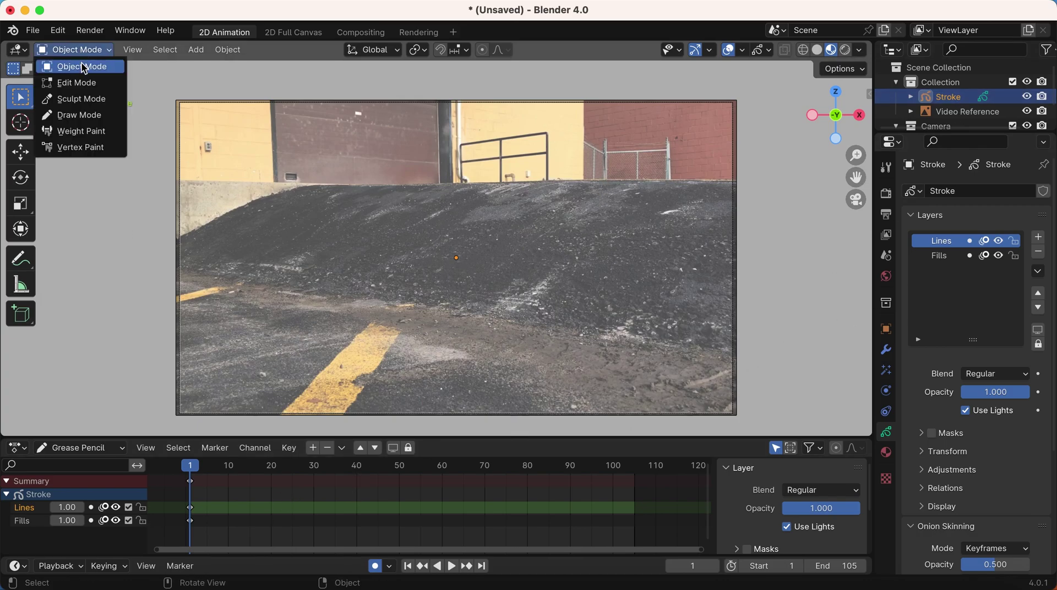
left_click(79, 115)
Step: Draw and undo a test spiral stroke, then go back to frame 1
left_click_drag(237, 199, 412, 156)
mouse_move(333, 260)
left_mouse_down()
mouse_move(378, 196)
mouse_move(367, 219)
left_mouse_up()
key("super+z")
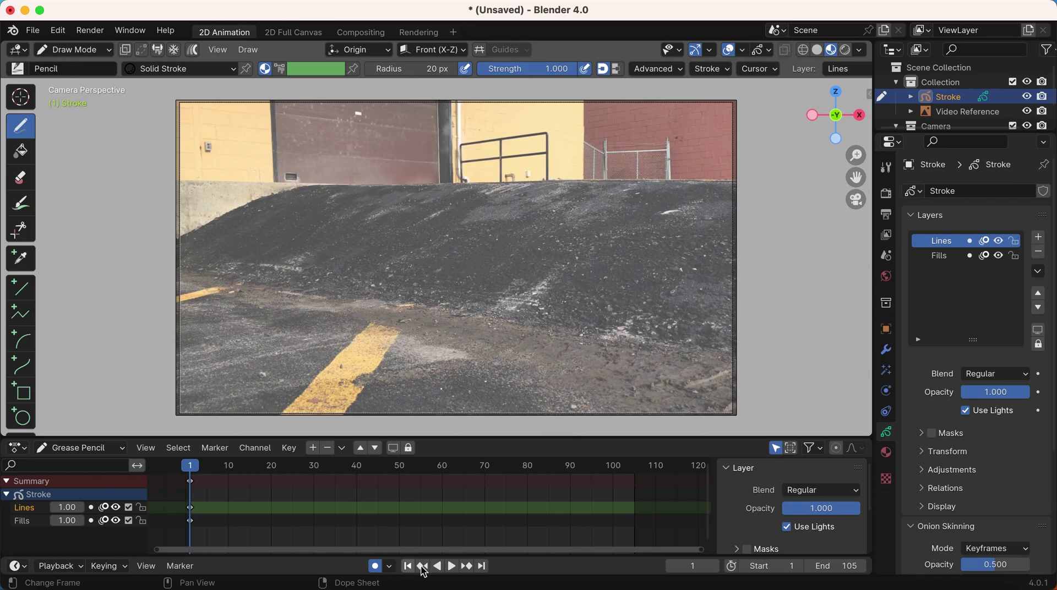
left_click(256, 470)
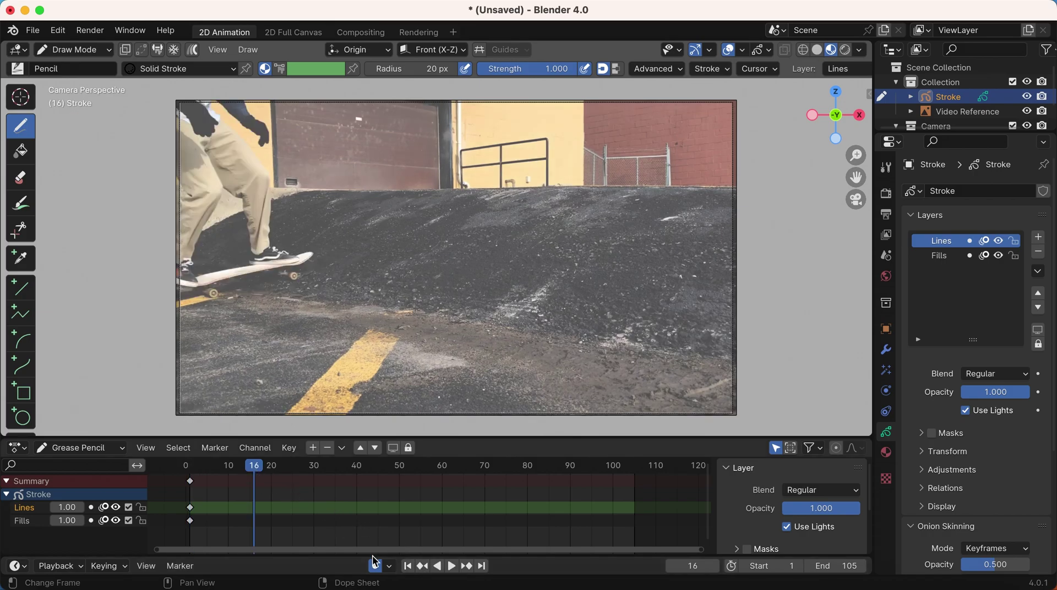
left_click(408, 566)
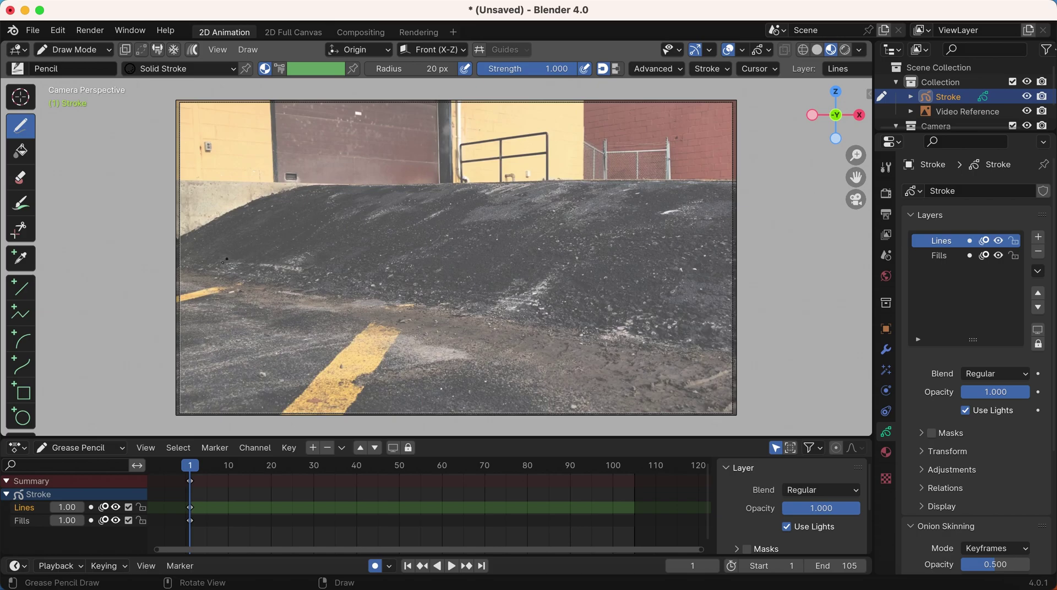
Step: Set the pencil brush radius to 308 px and undo a thick test stroke
key("f")
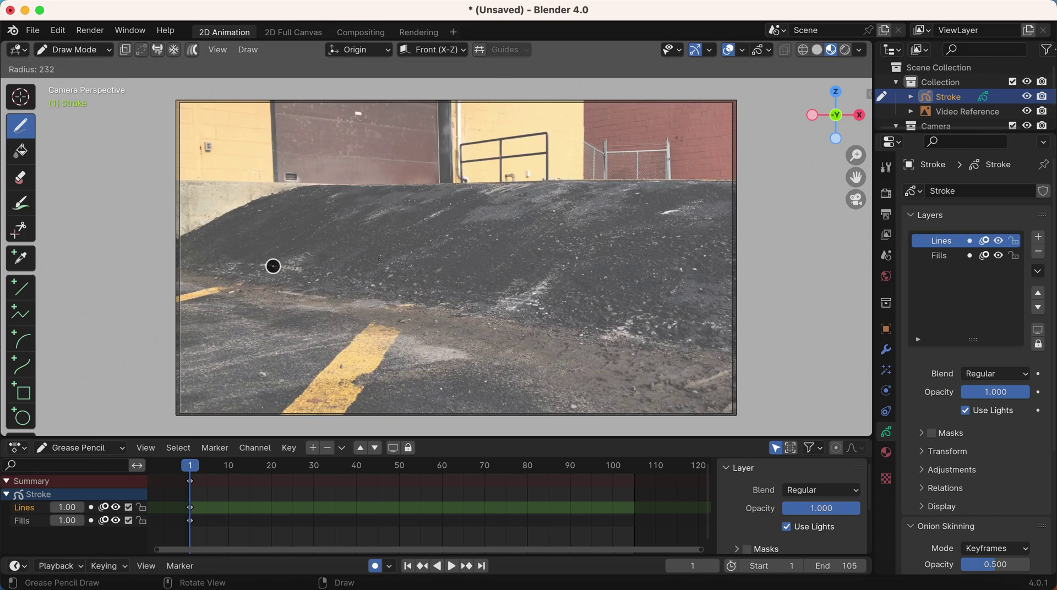
left_click(204, 274)
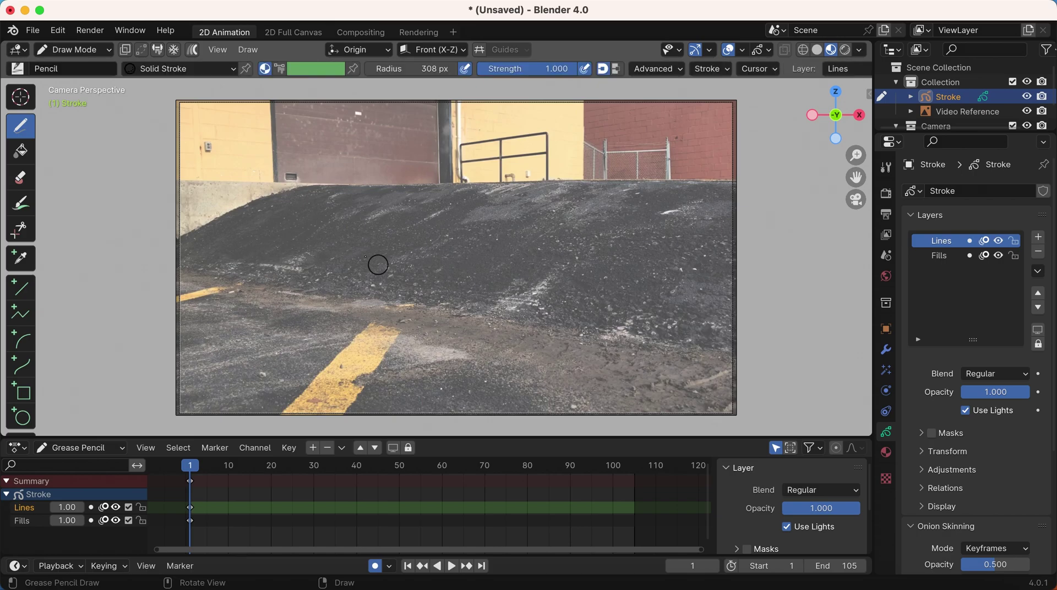
mouse_move(243, 265)
left_mouse_down()
mouse_move(297, 237)
mouse_move(340, 236)
mouse_move(378, 253)
mouse_move(327, 266)
mouse_move(375, 218)
mouse_move(385, 245)
left_mouse_up()
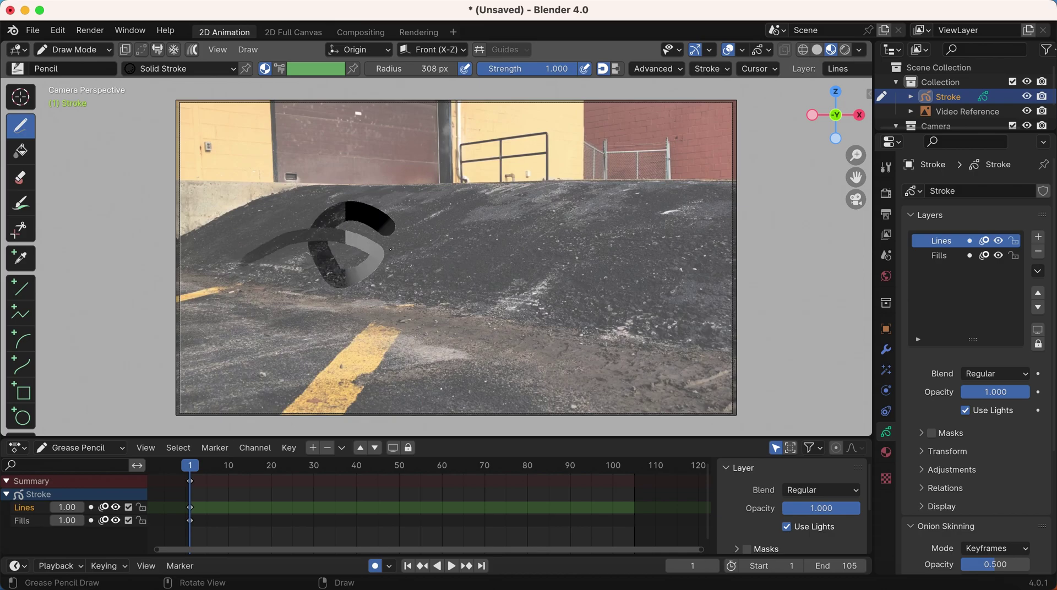
key("ctrl+z")
key("ctrl+z")
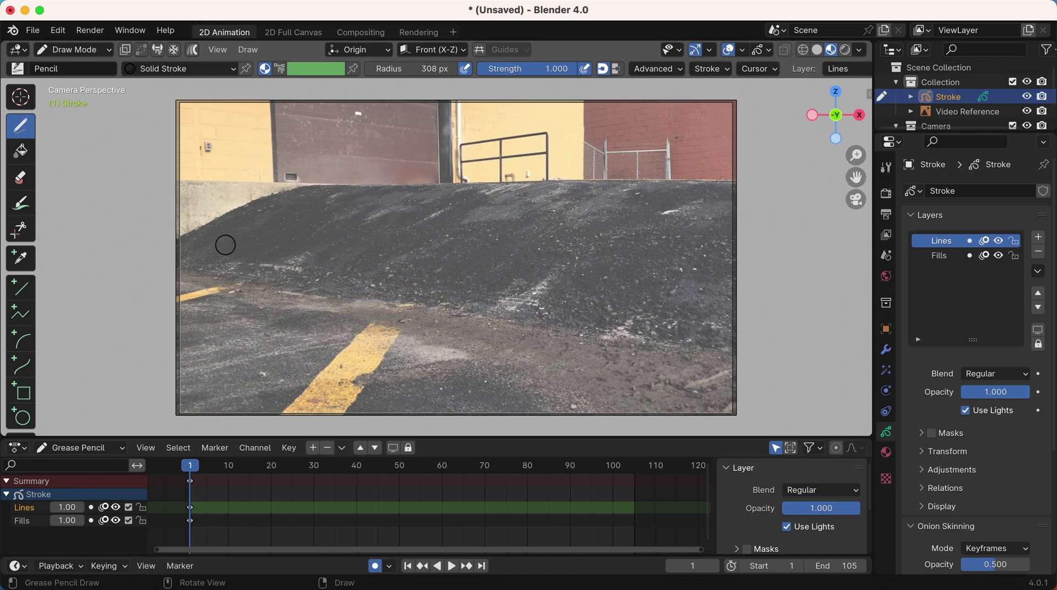
Step: Test a grey stroke at 0.5 strength, then restore strength to 1.000 and undo it
key("shift+f")
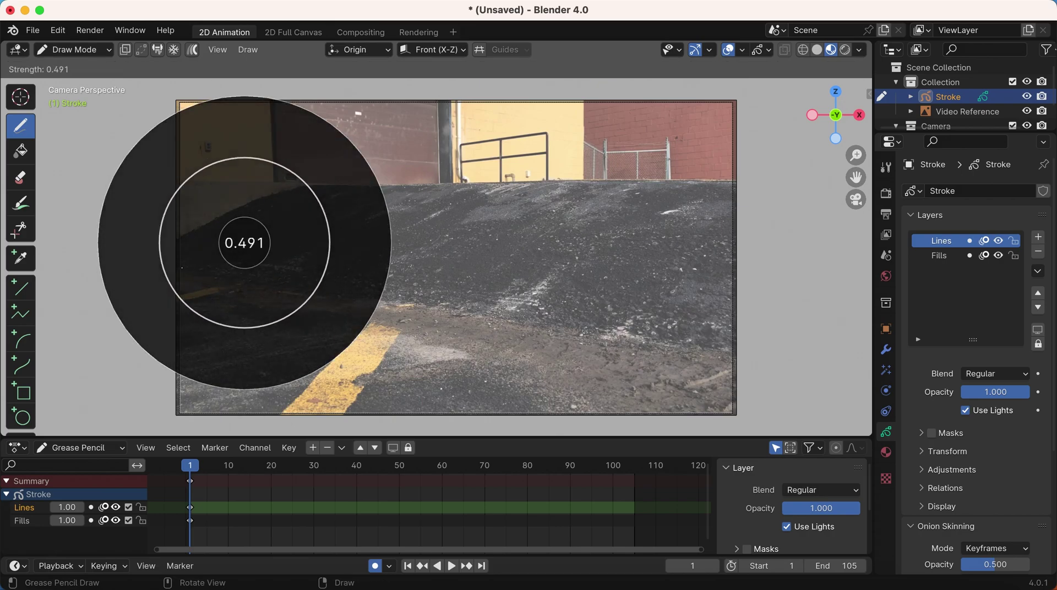
left_click(236, 264)
mouse_move(236, 265)
left_mouse_down()
mouse_move(327, 240)
mouse_move(315, 280)
mouse_move(342, 215)
mouse_move(292, 231)
mouse_move(314, 263)
mouse_move(394, 245)
left_mouse_up()
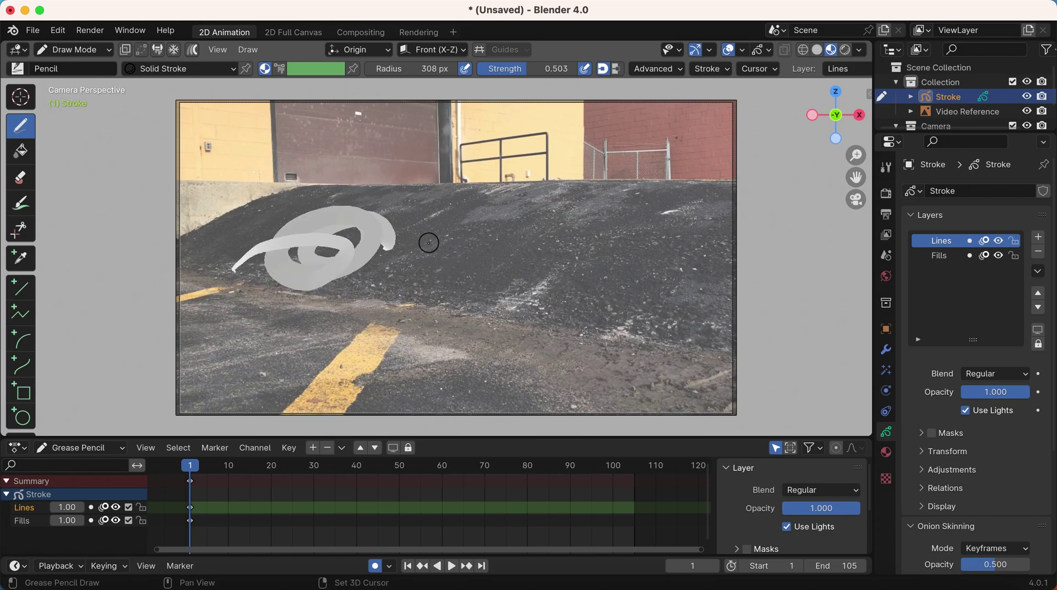
key("shift+f")
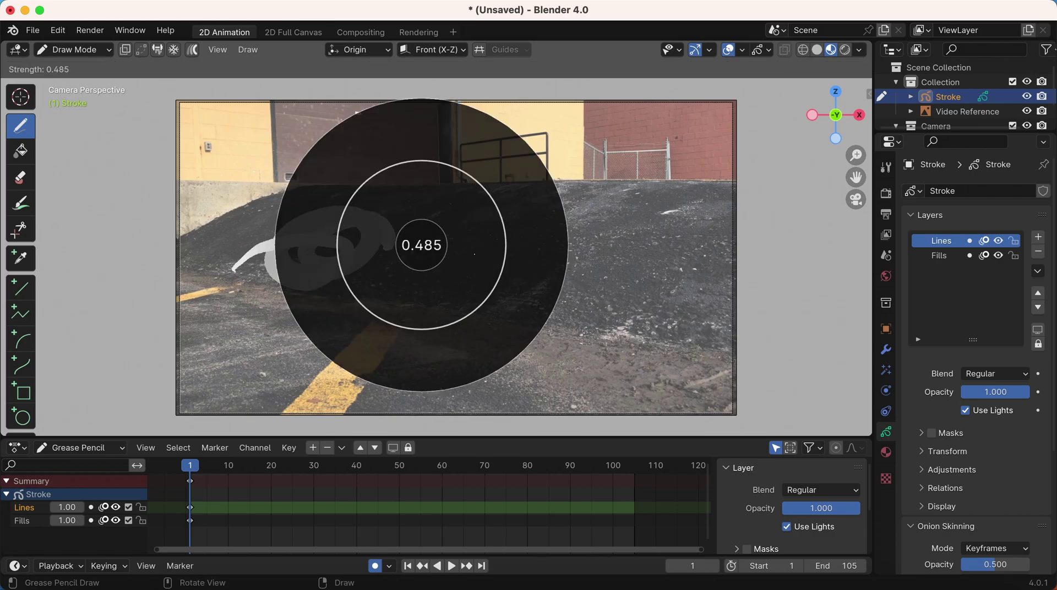
left_click(587, 274)
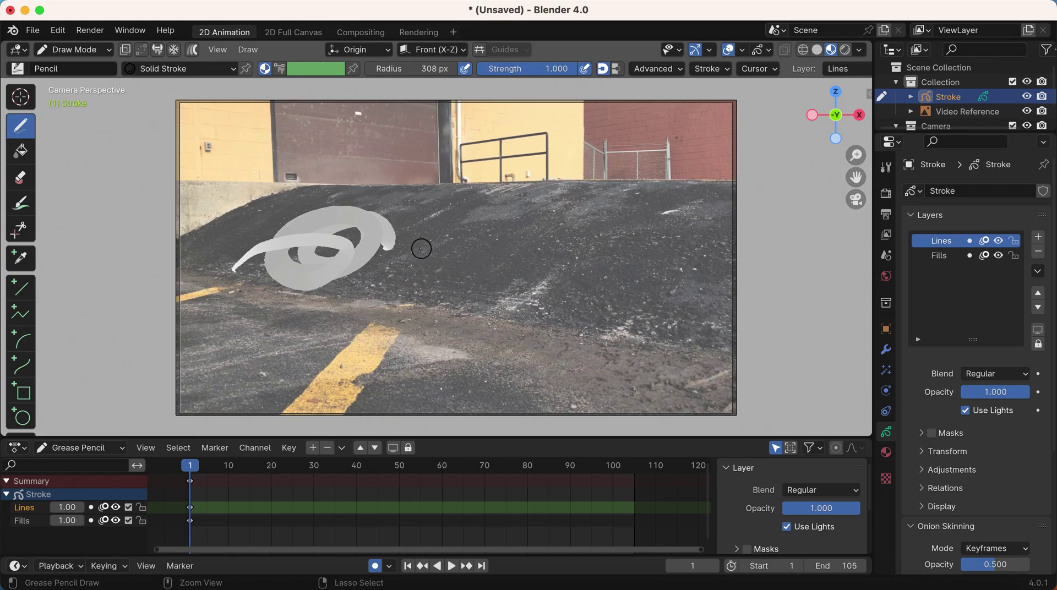
key("ctrl+z")
key("shift+f")
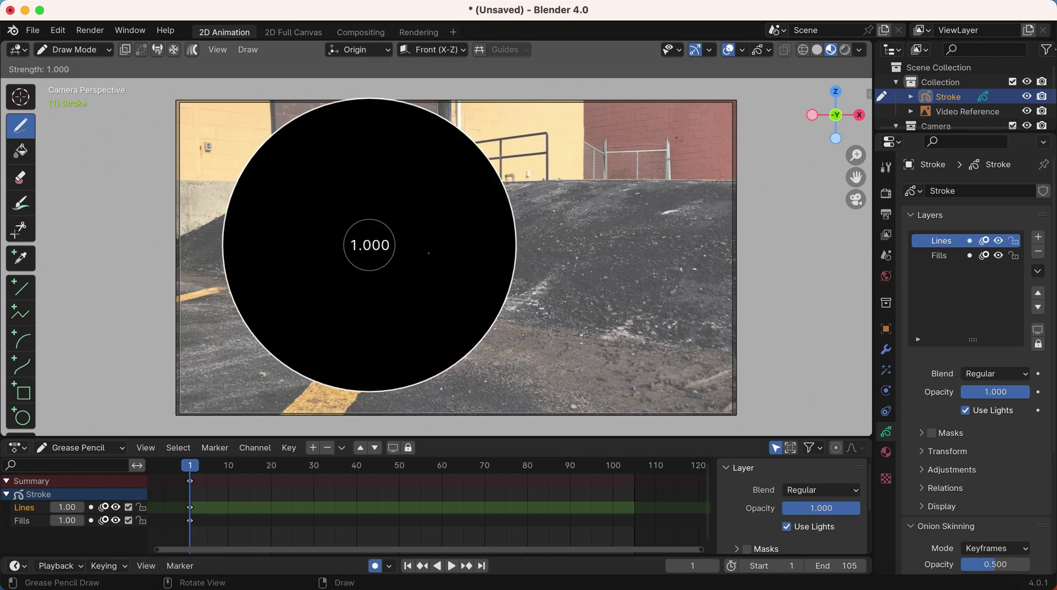
key("Escape")
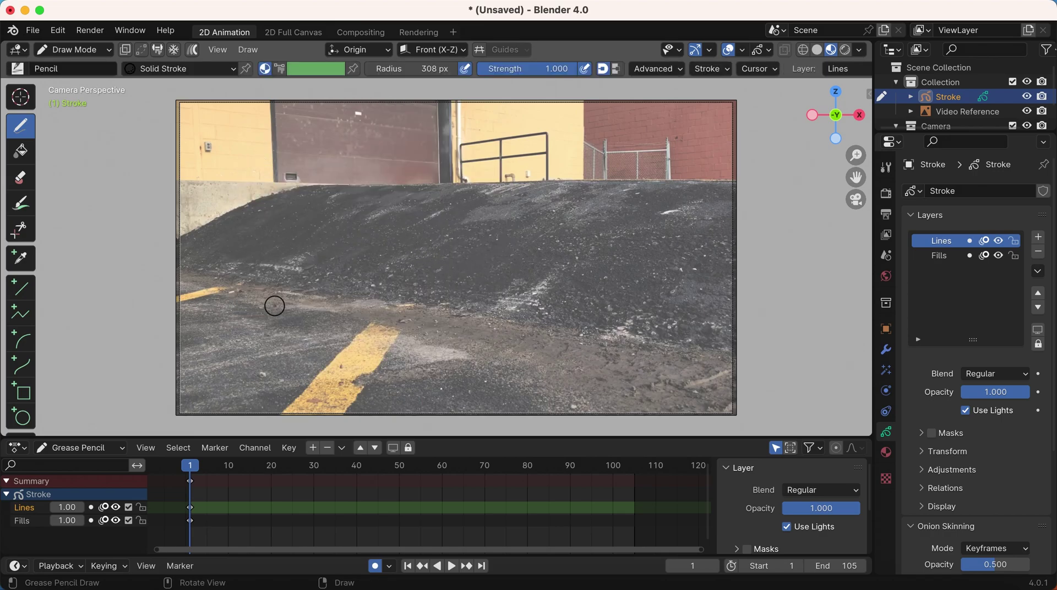
key("f")
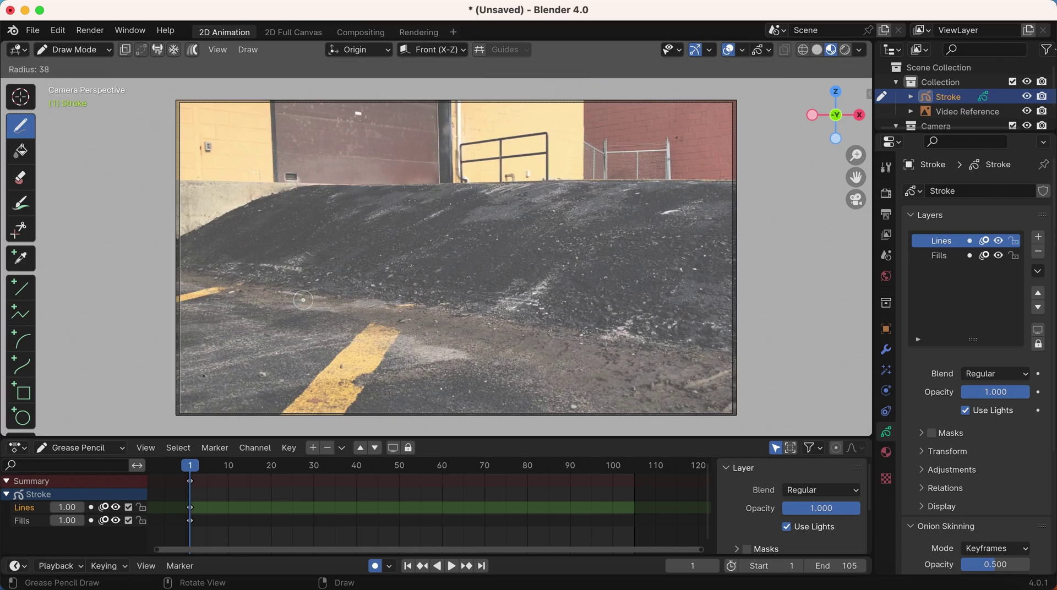
Step: Shrink the Pencil brush to 38 px and draw a thin looping test stroke
left_click(303, 300)
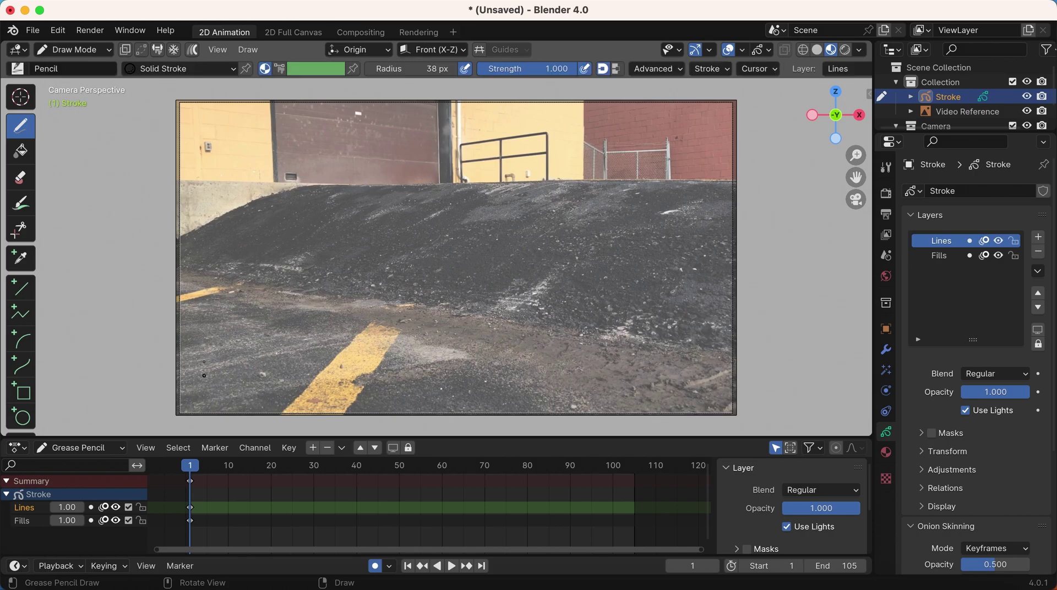
left_click(21, 71)
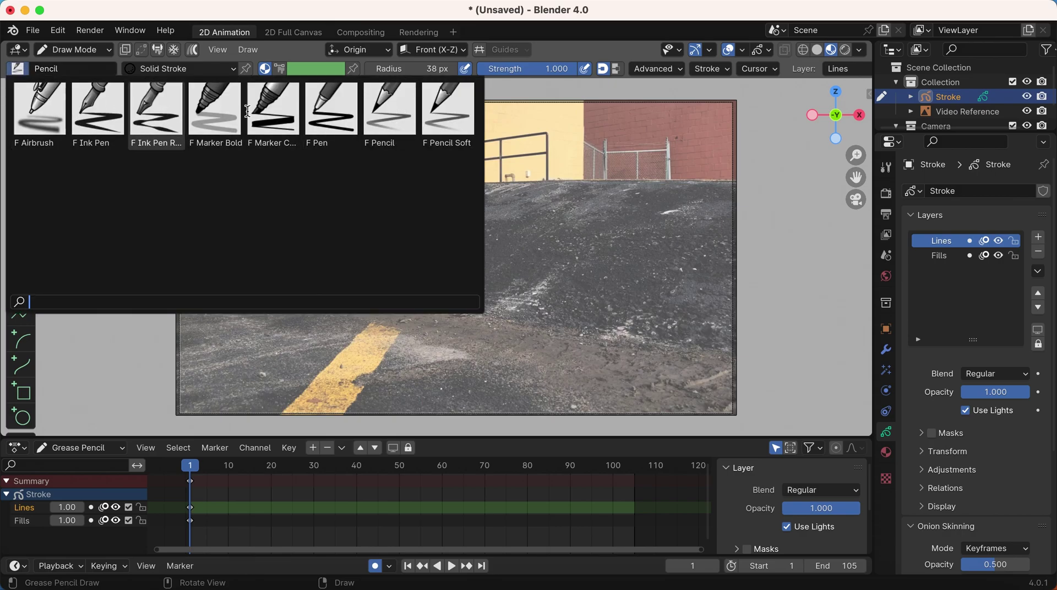
left_click(379, 93)
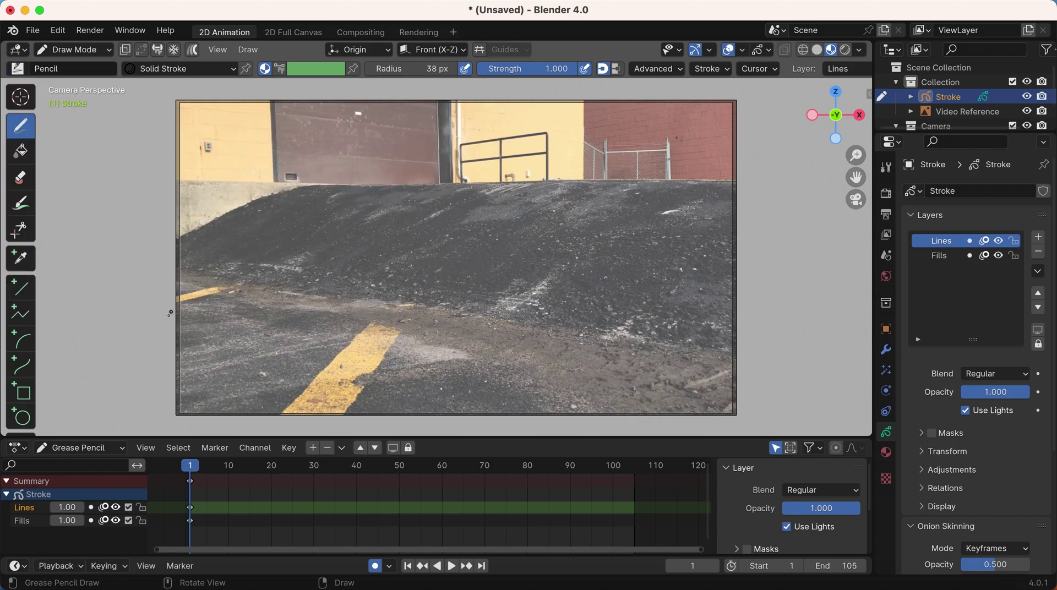
mouse_move(304, 254)
left_mouse_down()
mouse_move(350, 224)
mouse_move(355, 271)
mouse_move(392, 258)
left_mouse_up()
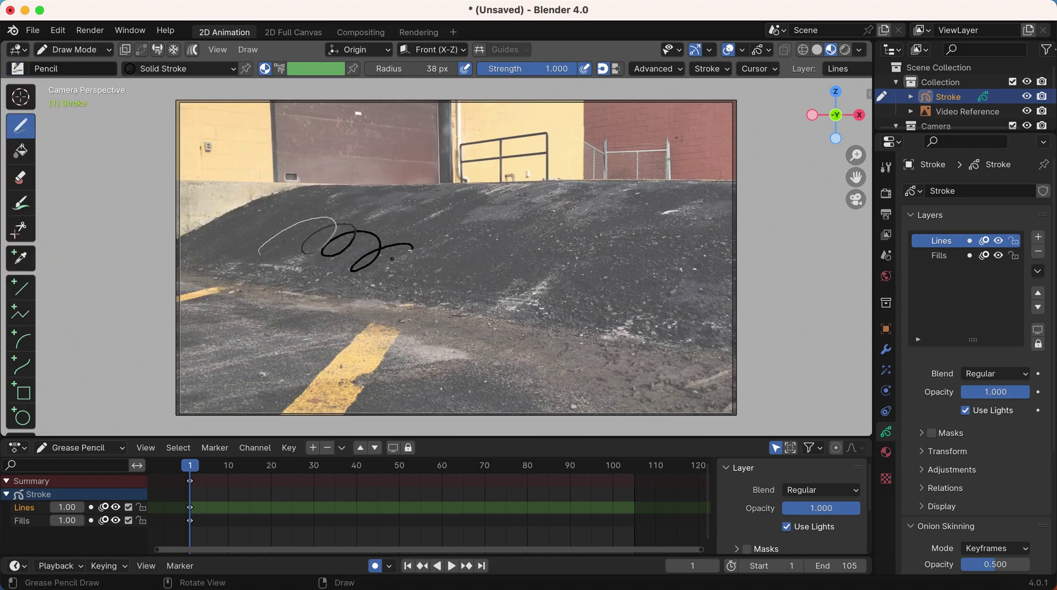
Step: Erase the test scribbles with the soft eraser at 1.000 strength
left_click(20, 177)
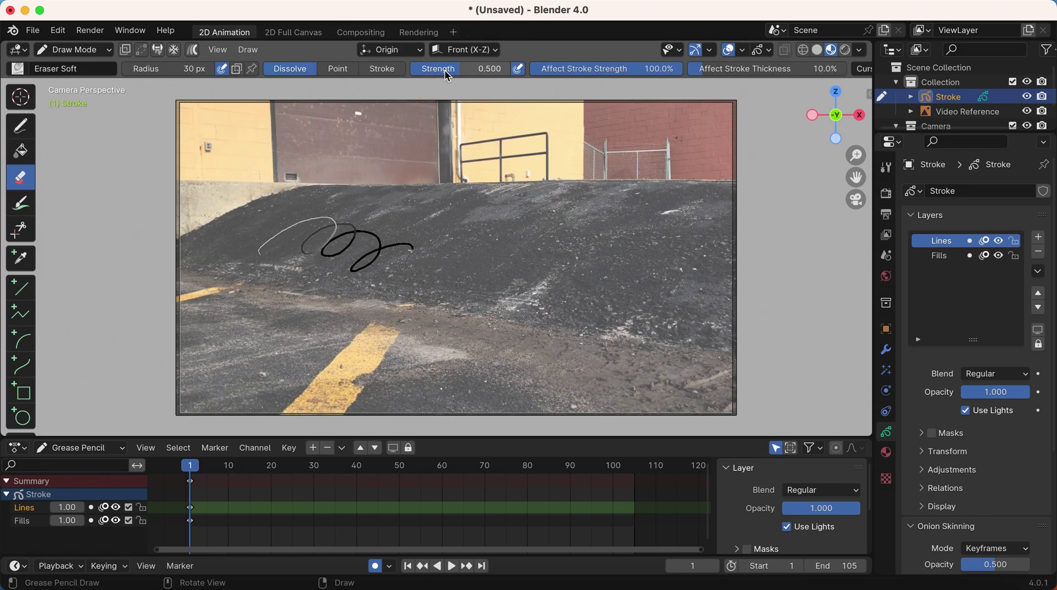
key("shift+f")
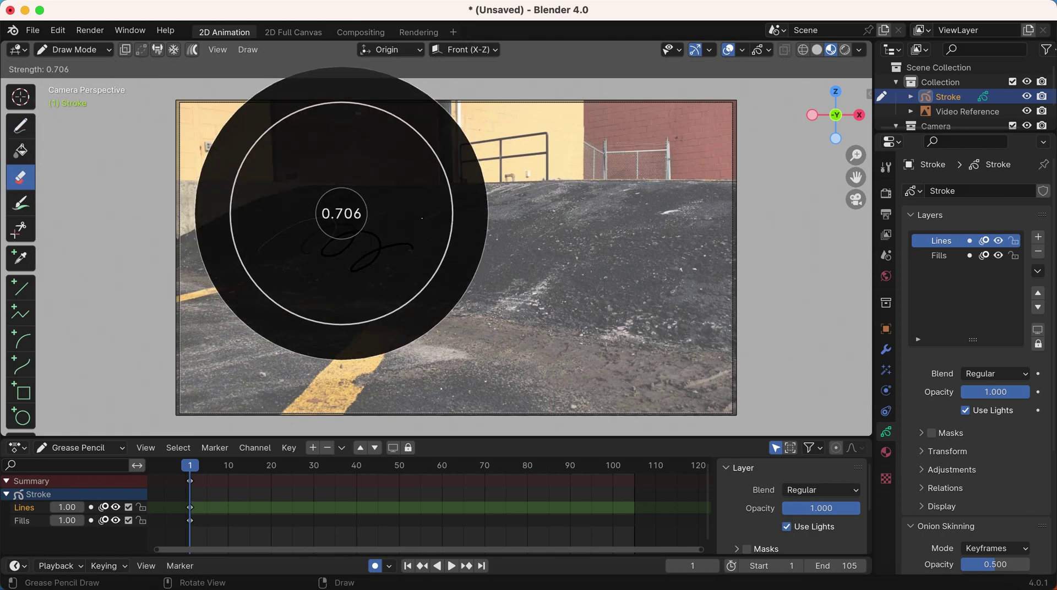
mouse_move(427, 229)
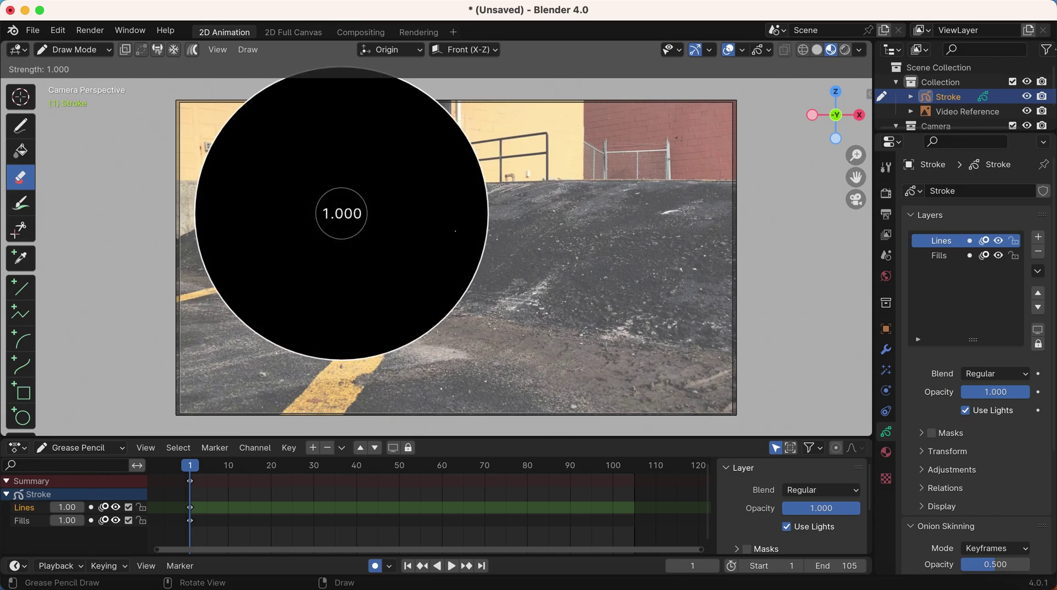
left_click(369, 239)
left_click_drag(279, 240, 250, 251)
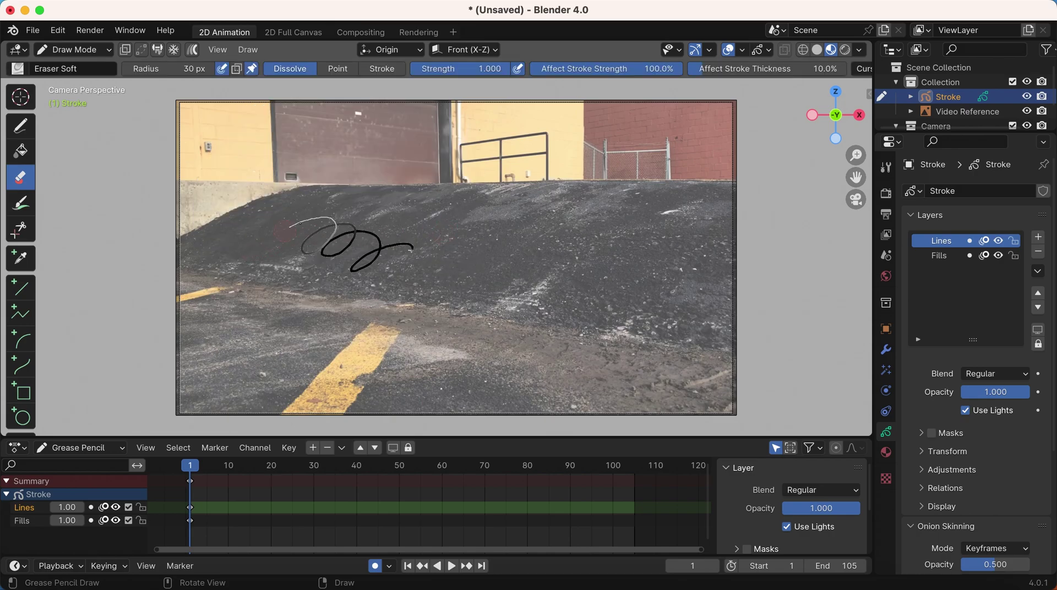
mouse_move(342, 230)
left_mouse_down()
mouse_move(312, 245)
mouse_move(387, 247)
left_mouse_up()
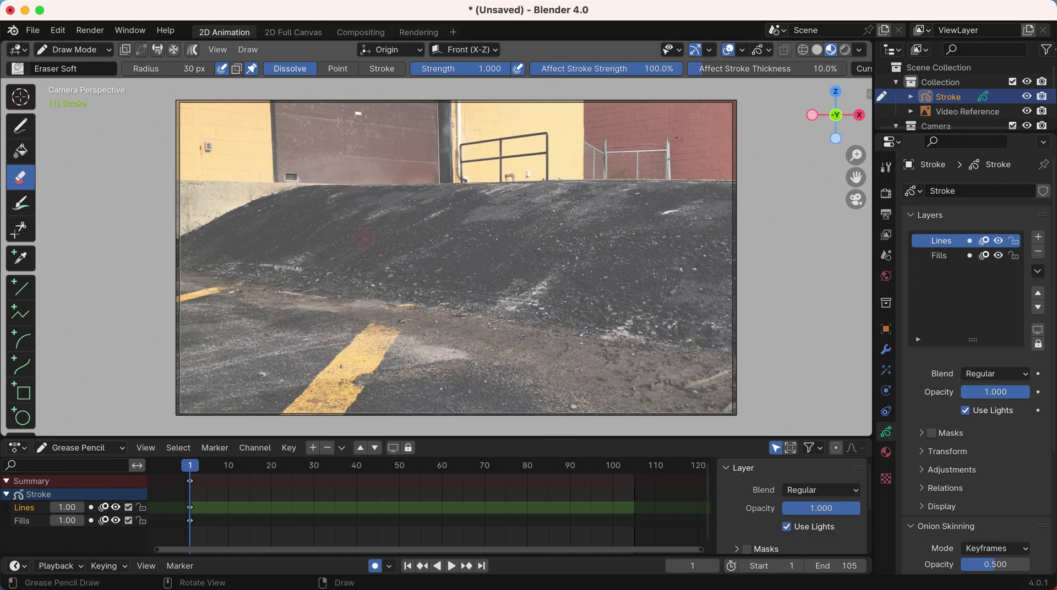
left_click(20, 128)
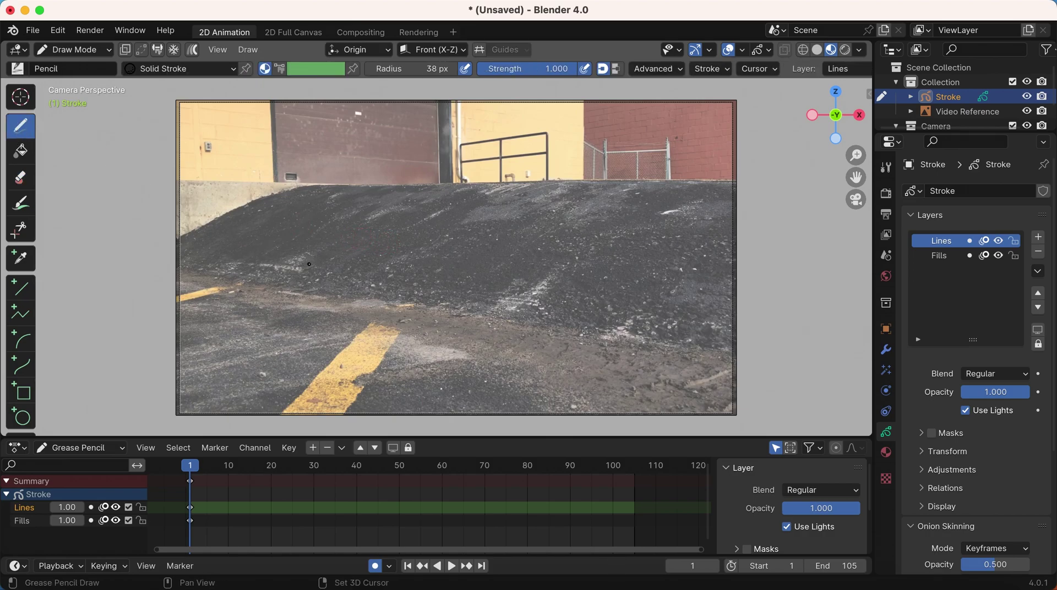
Step: Resize the pencil brush to 58 px and trace two streaks on the asphalt
key("f")
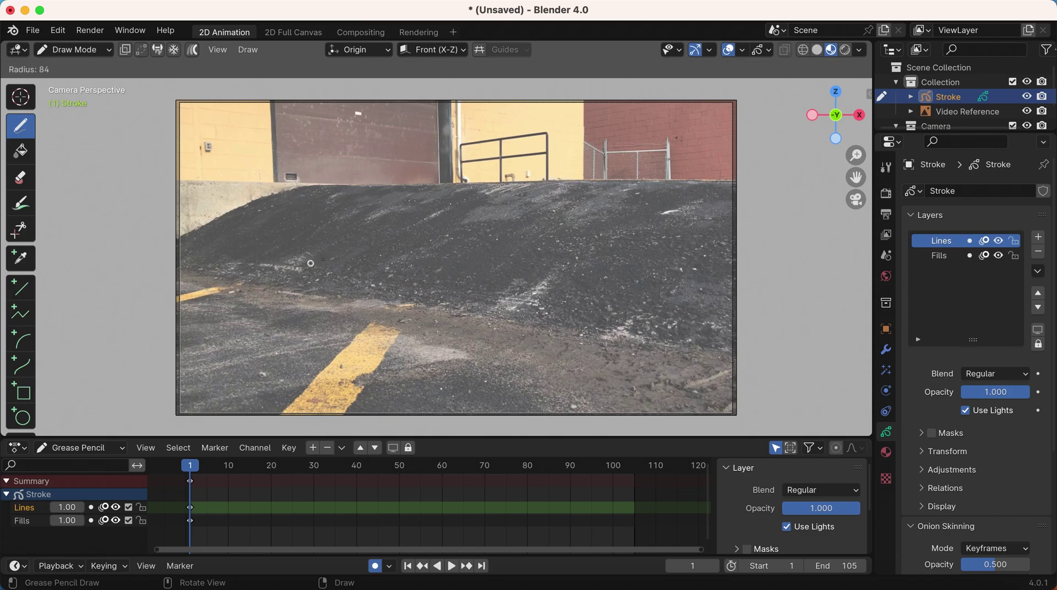
left_click(321, 258)
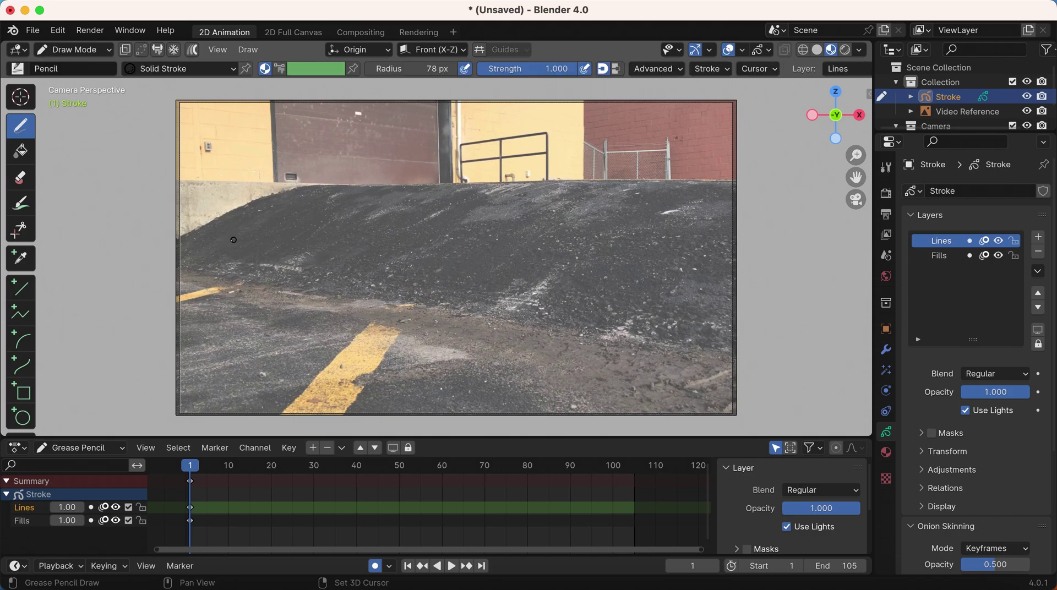
key("f")
left_click(198, 237)
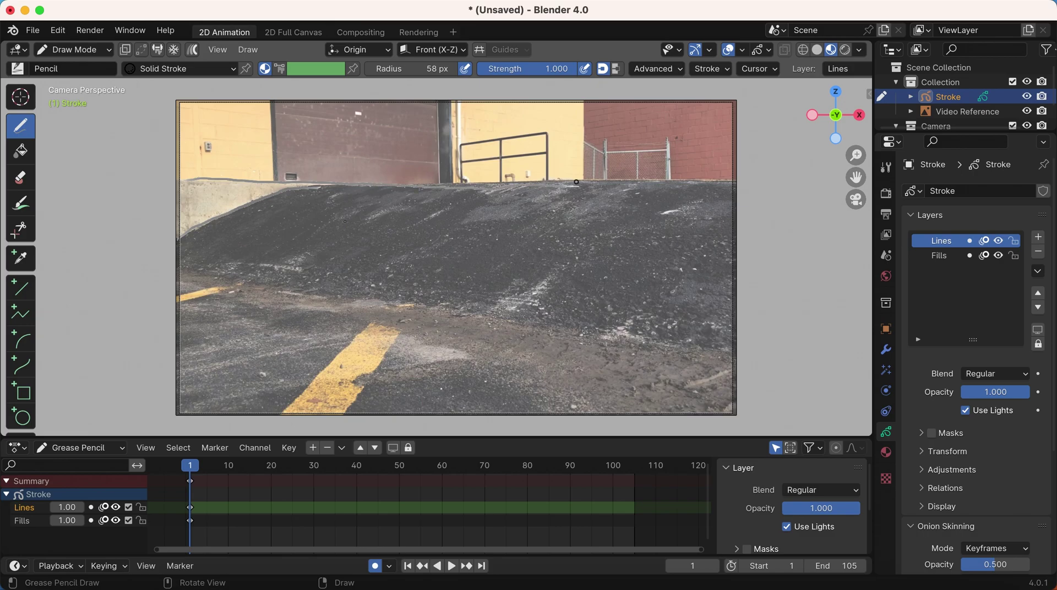
left_click_drag(302, 233, 249, 276)
left_click_drag(333, 289, 374, 277)
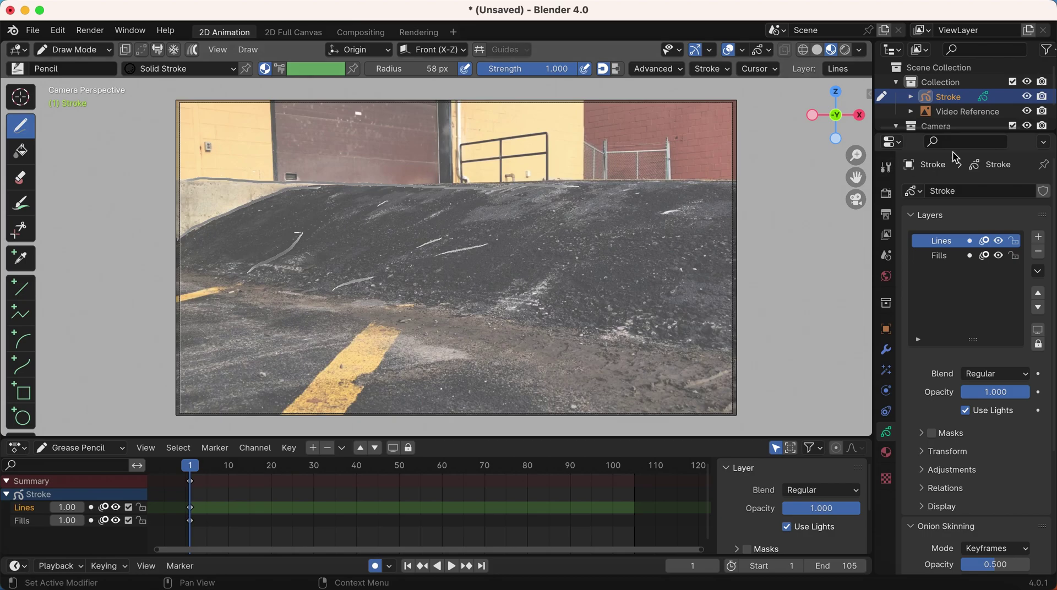
left_click(1028, 112)
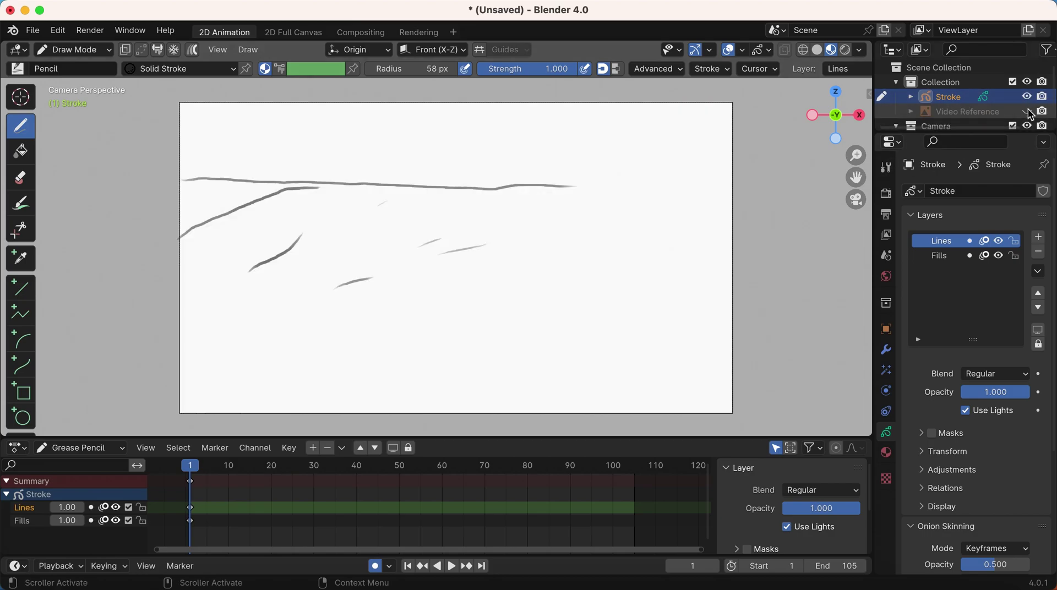
left_click(1027, 111)
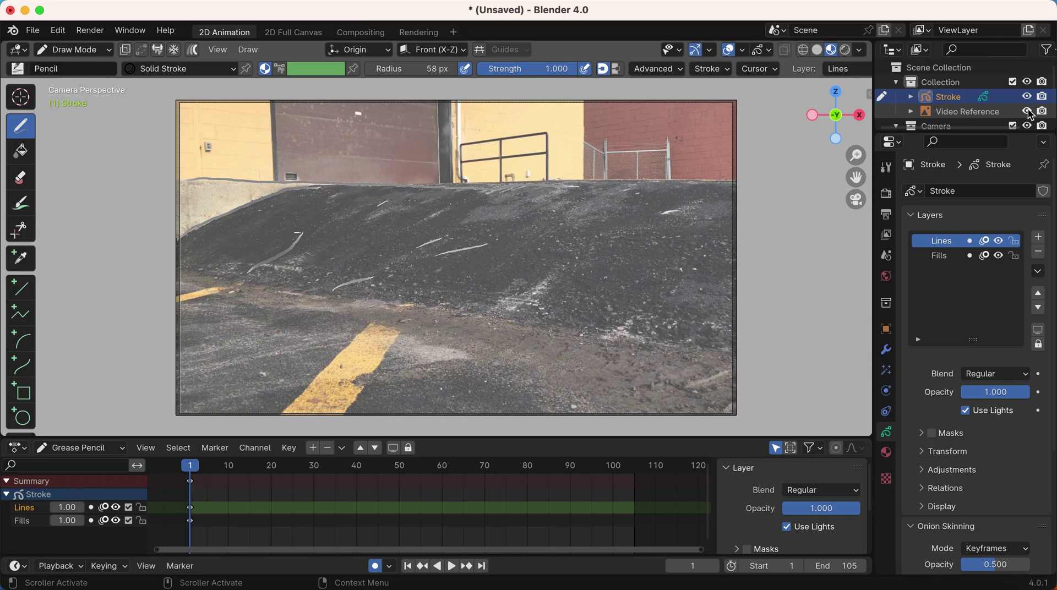
left_click(1027, 111)
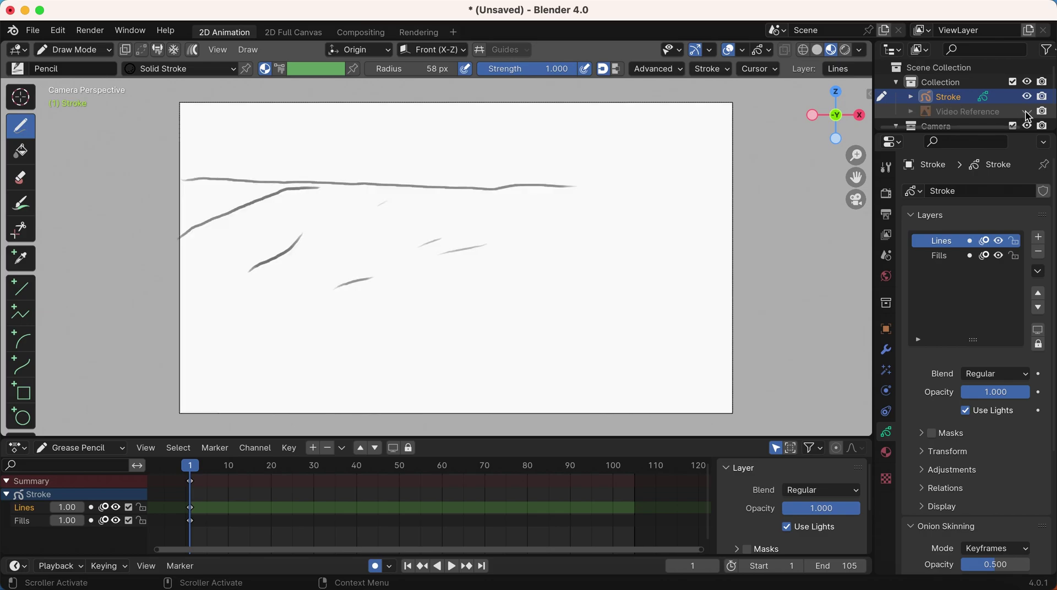
left_click(1028, 111)
left_click(1027, 111)
left_click(1027, 111)
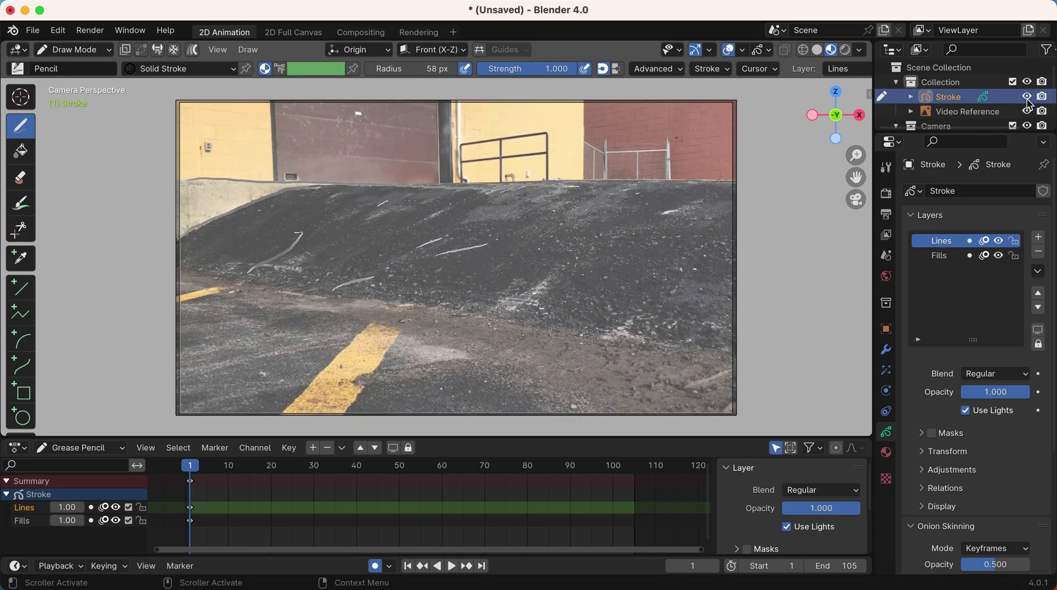
left_click(1028, 97)
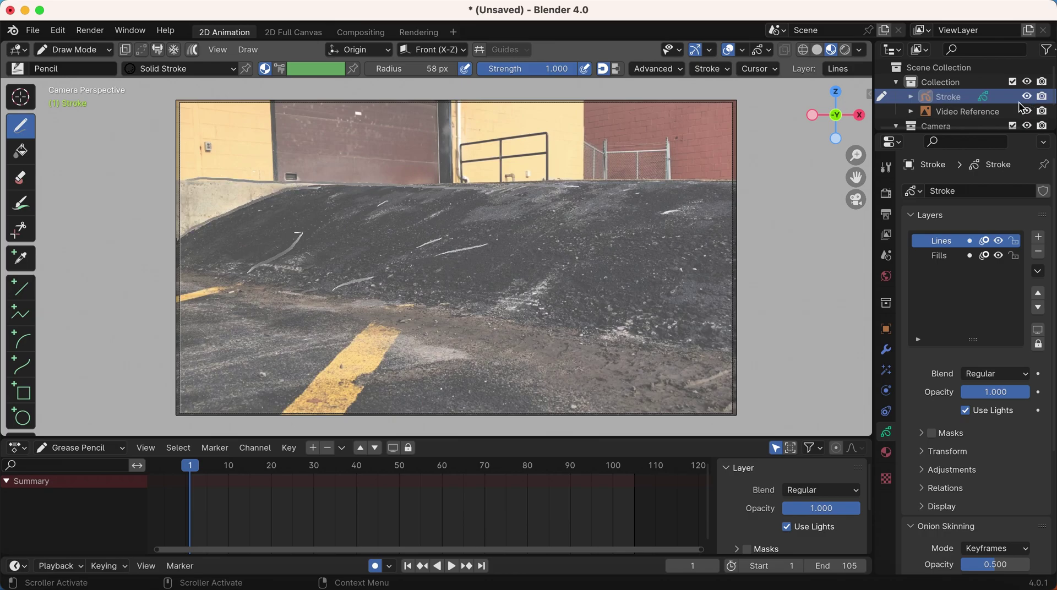
left_click(953, 110)
left_click(951, 99)
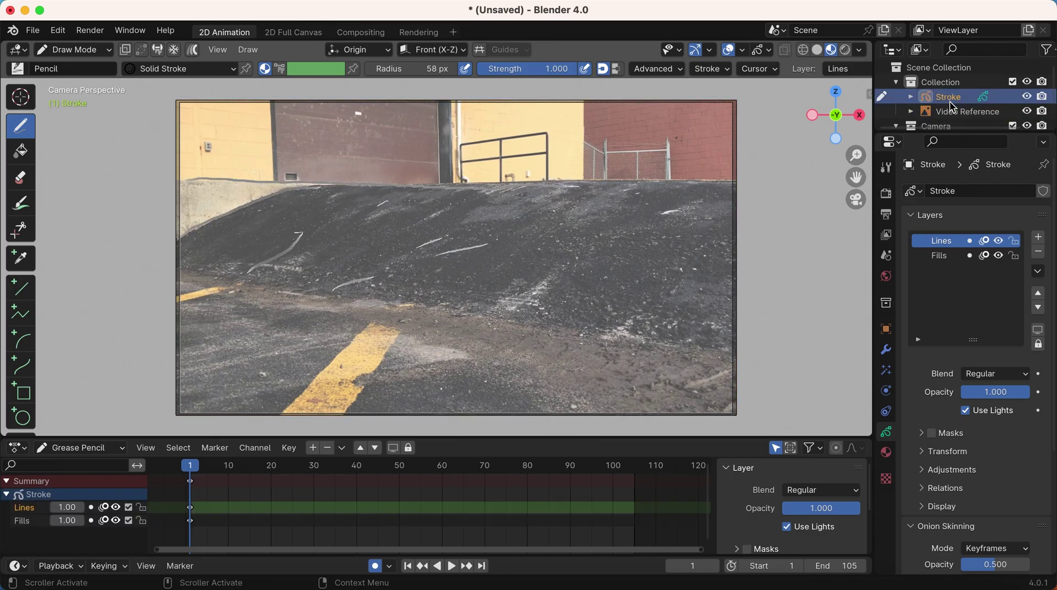
left_click(961, 112)
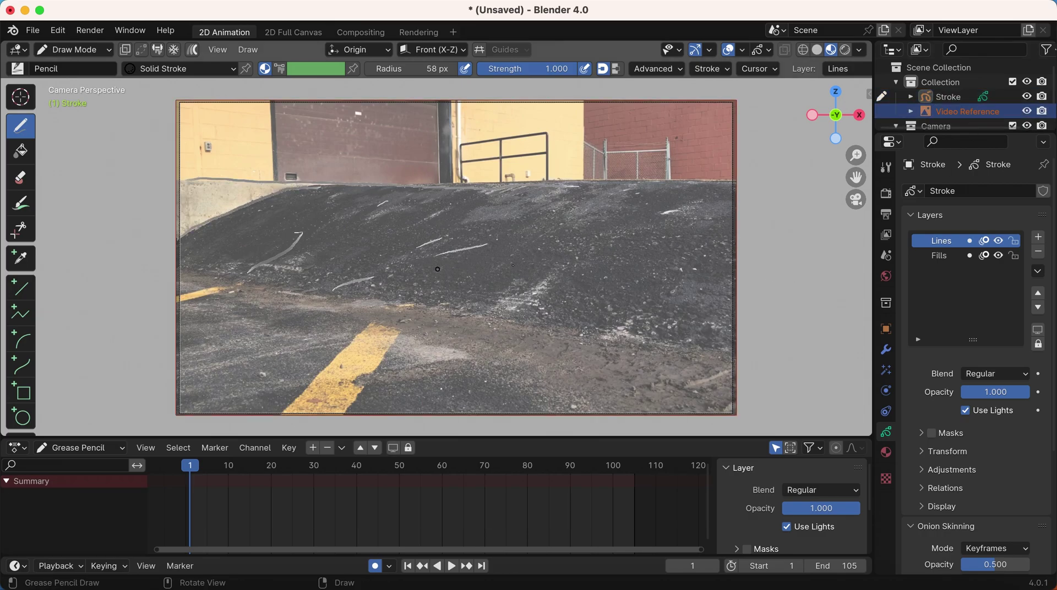
left_click(953, 99)
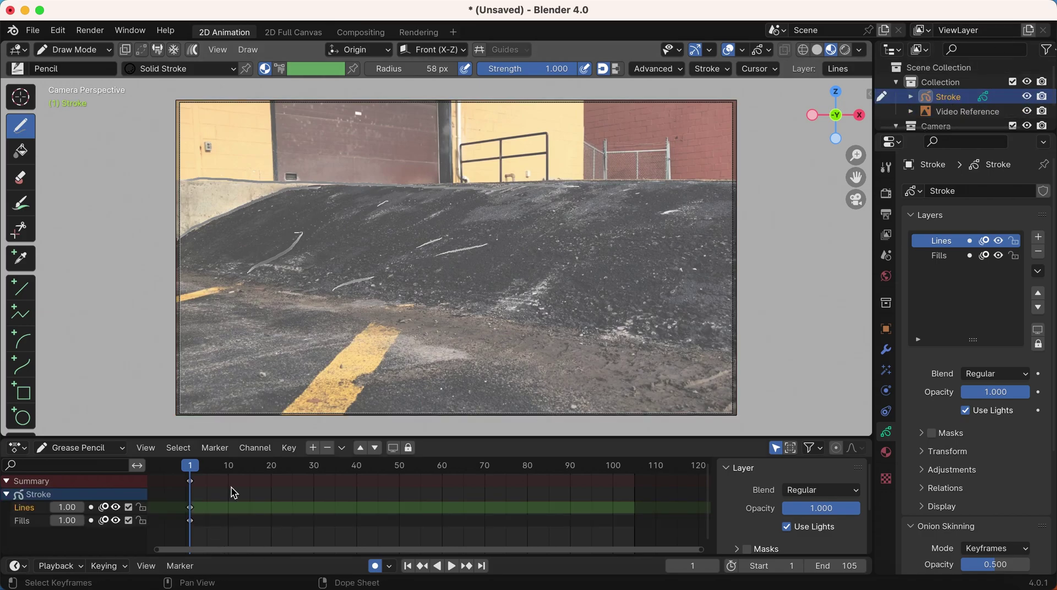
left_click(968, 113)
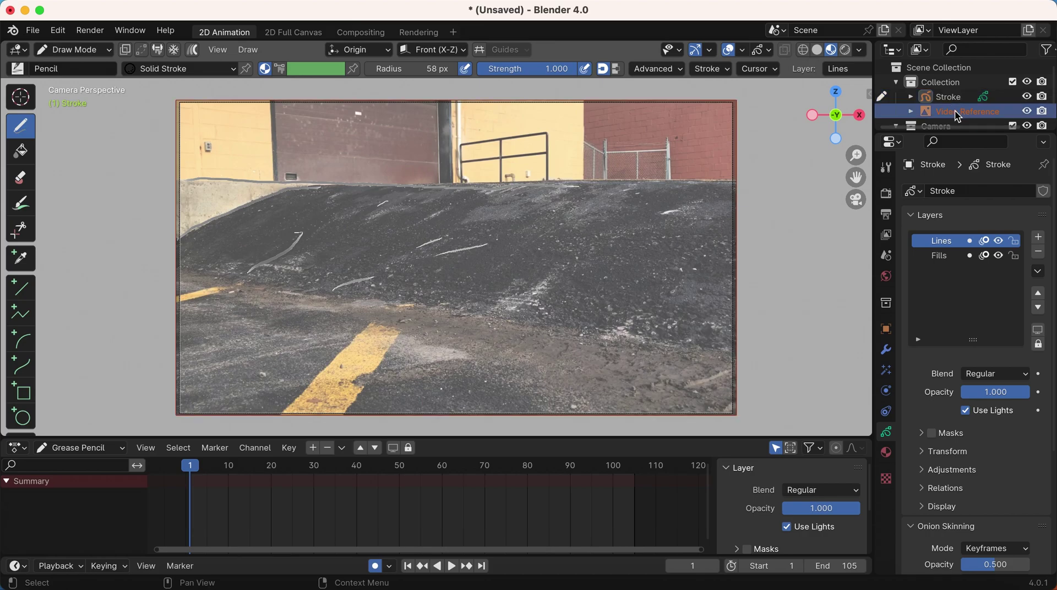
left_click(949, 97)
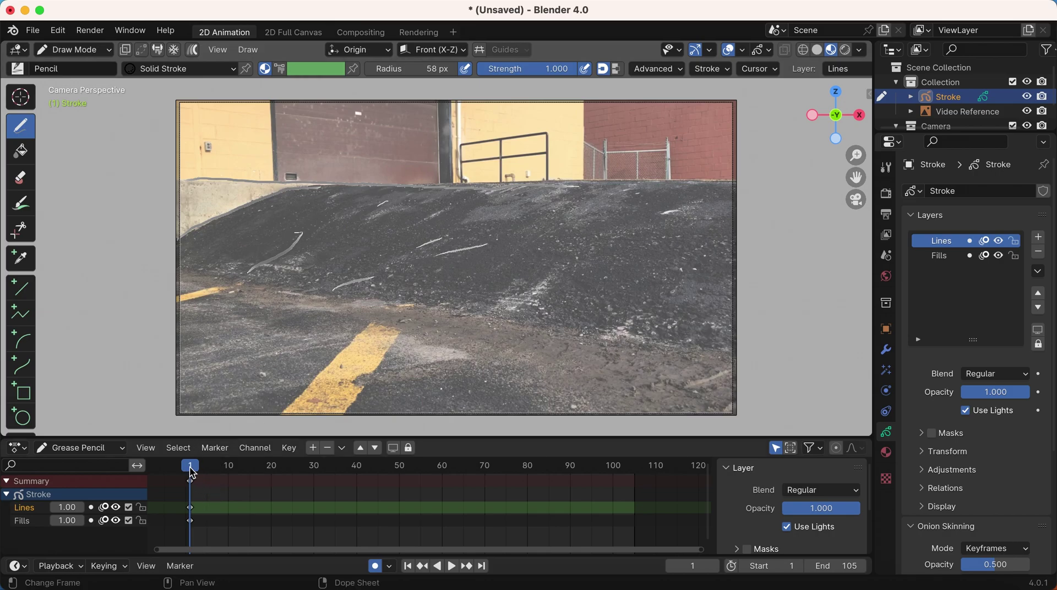
Step: Play the footage, settle on frame 2 and keyframe all channels there
key("space")
key("space")
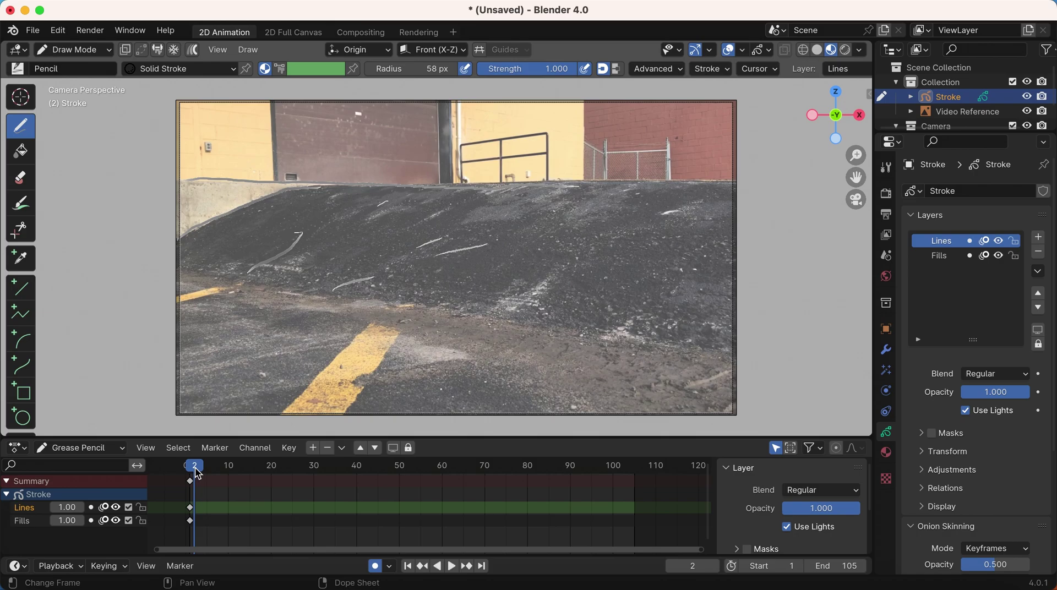
key("Left")
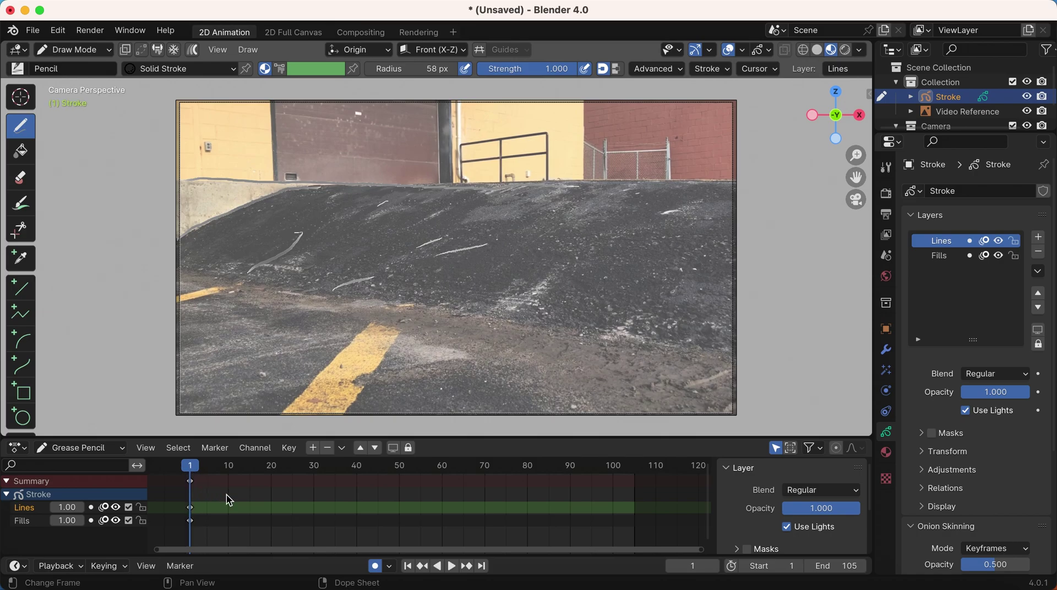
key("Right")
key("Left")
key("Right")
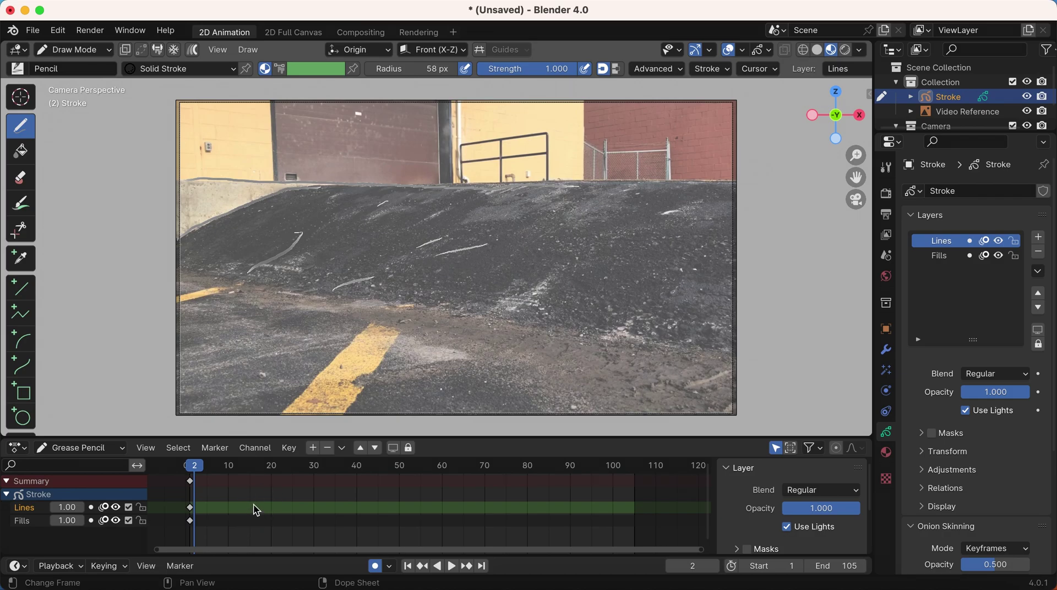
key("i")
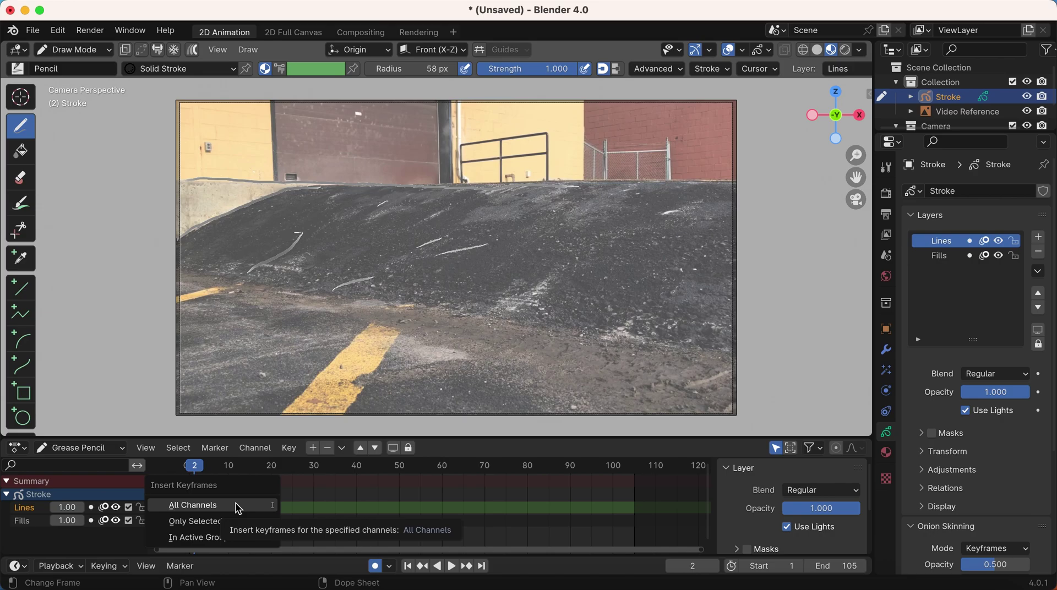
left_click(237, 506)
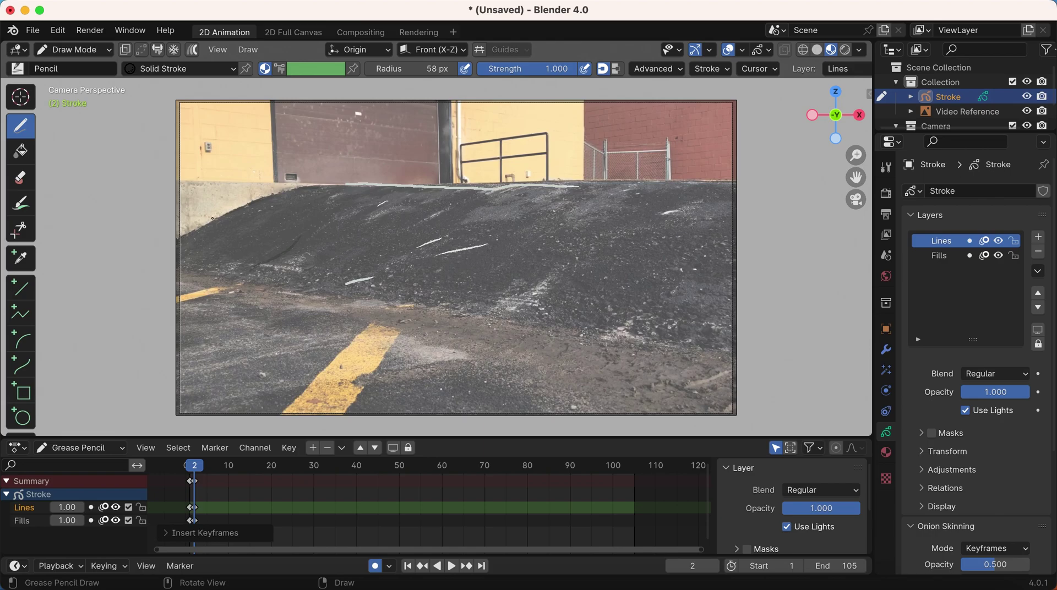
Step: Trace the ramp's top edge, the wall's top edge and three asphalt streaks
mouse_move(253, 201)
left_mouse_down()
mouse_move(333, 185)
mouse_move(582, 183)
left_mouse_up()
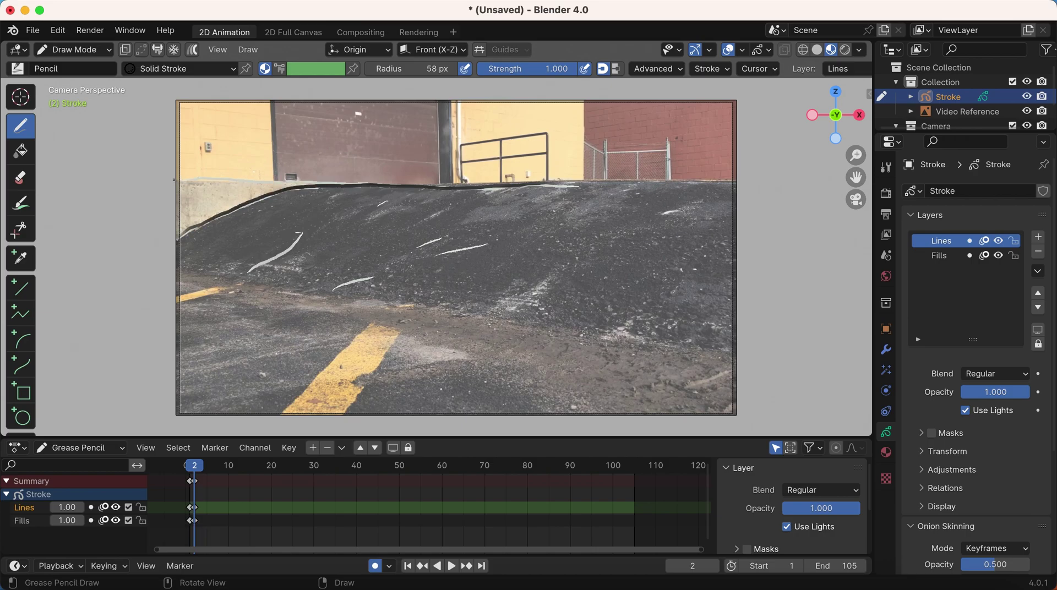
left_click_drag(205, 180, 325, 180)
left_click_drag(357, 223, 380, 216)
left_click_drag(329, 268, 361, 267)
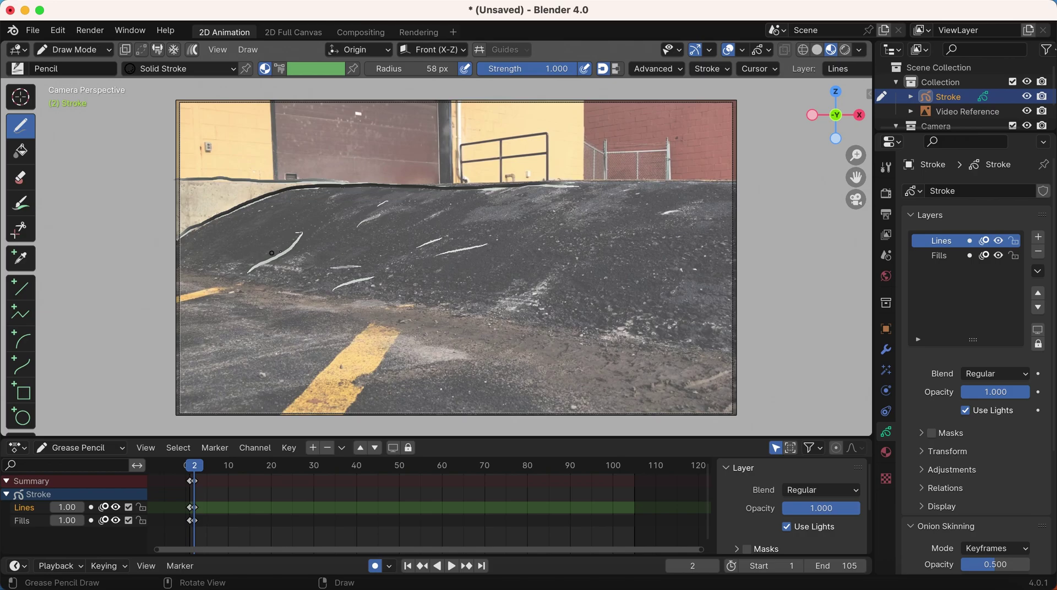
left_click_drag(428, 234, 459, 221)
Step: Toggle onion skinning on the Fills layer and play back to compare frames 1 and 2
left_click(104, 520)
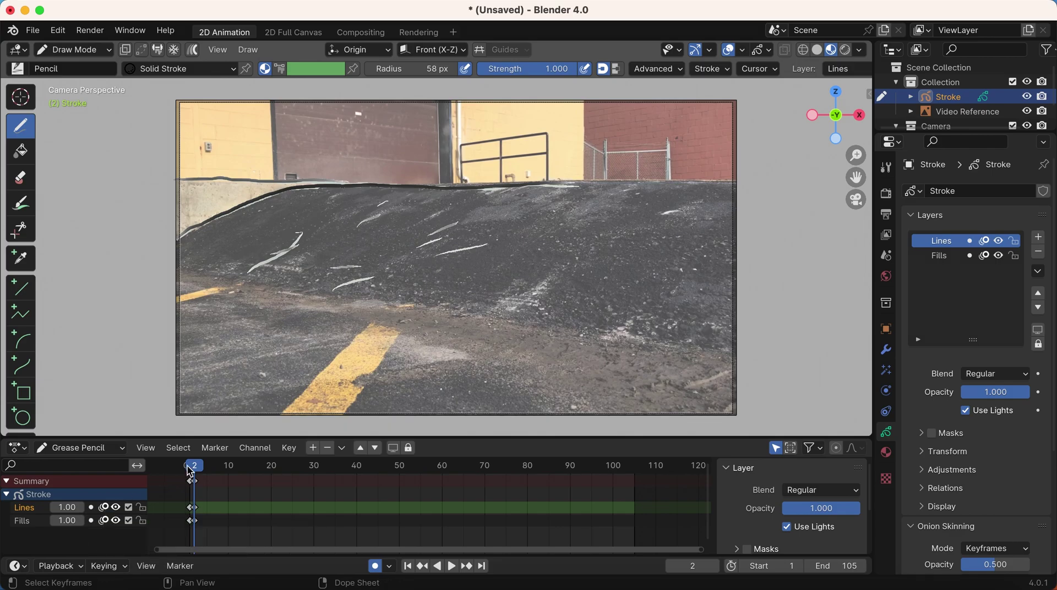
key("space")
left_click_drag(186, 467, 194, 467)
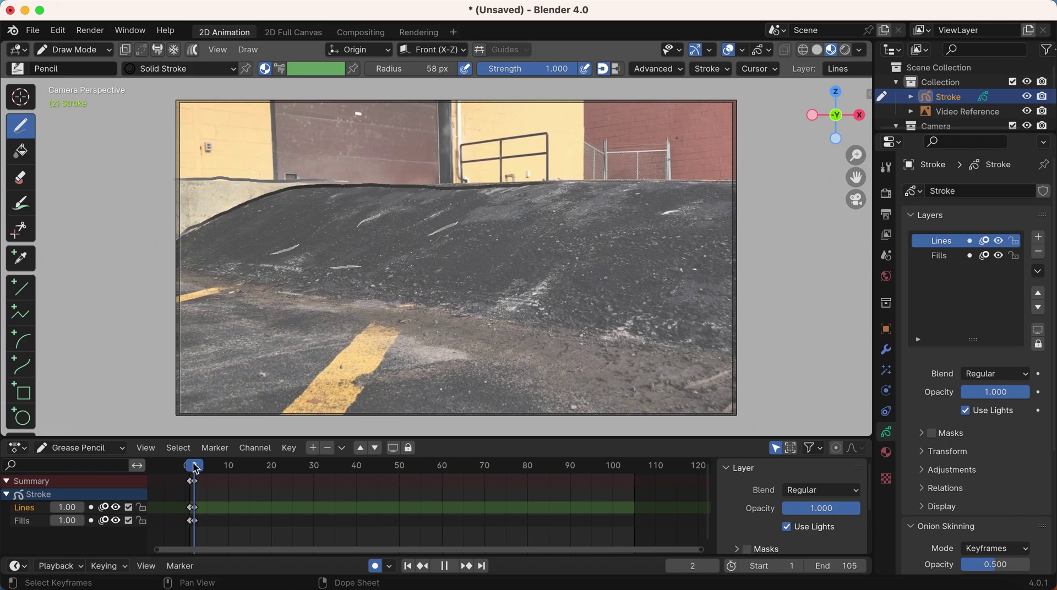
Step: Stop playback and turn off onion skinning on both the Lines and Fills layers
key("space")
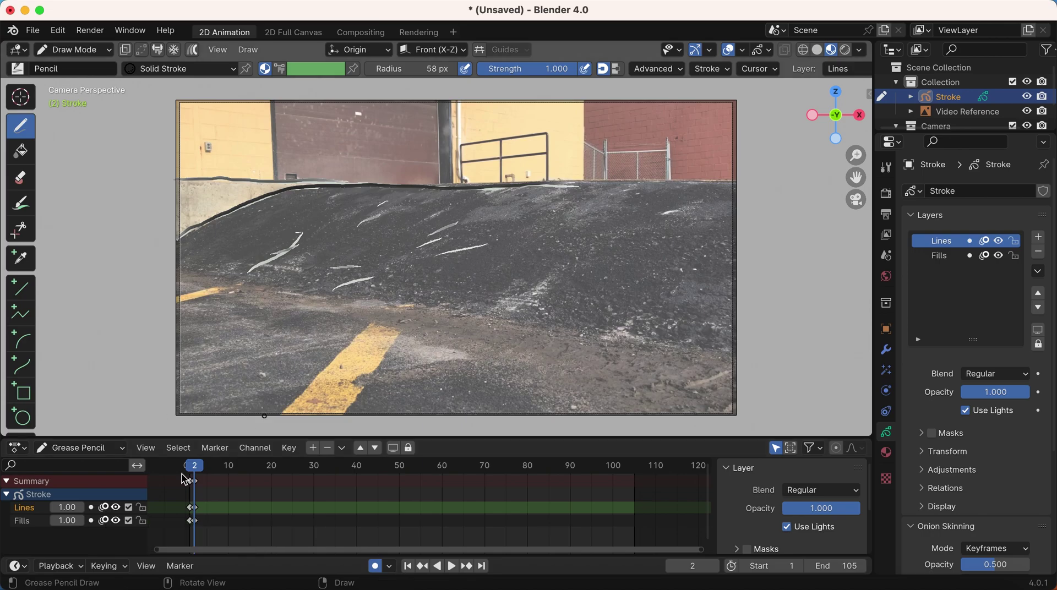
left_click(104, 507)
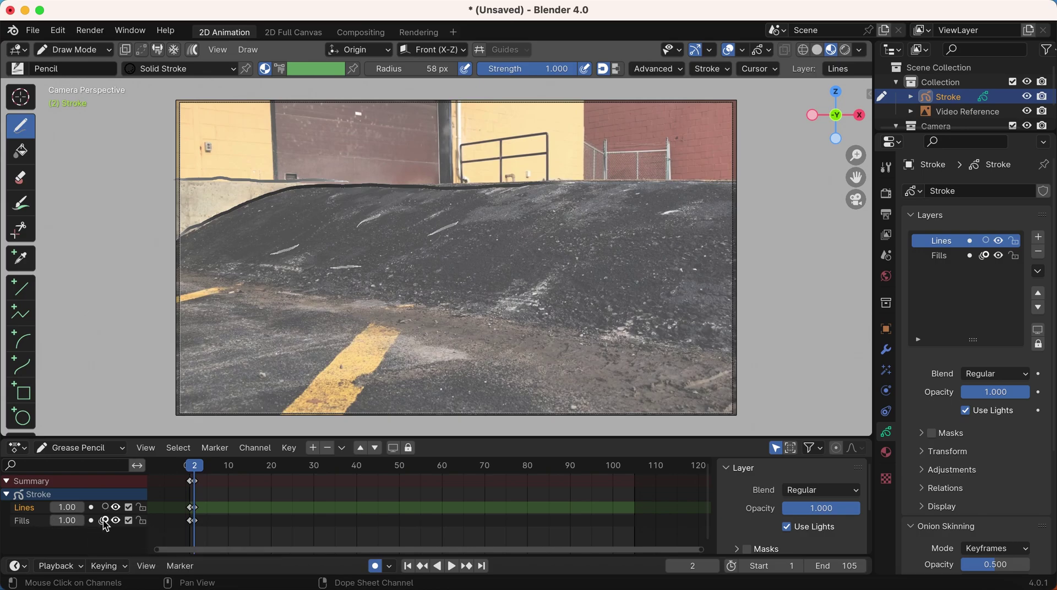
left_click(104, 520)
left_click(104, 512)
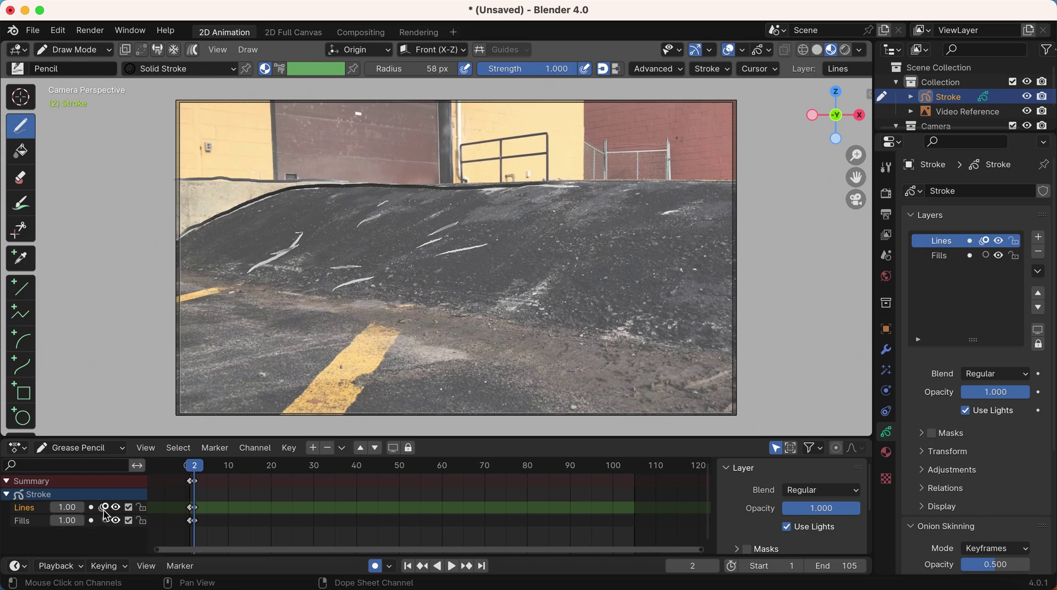
left_click(104, 511)
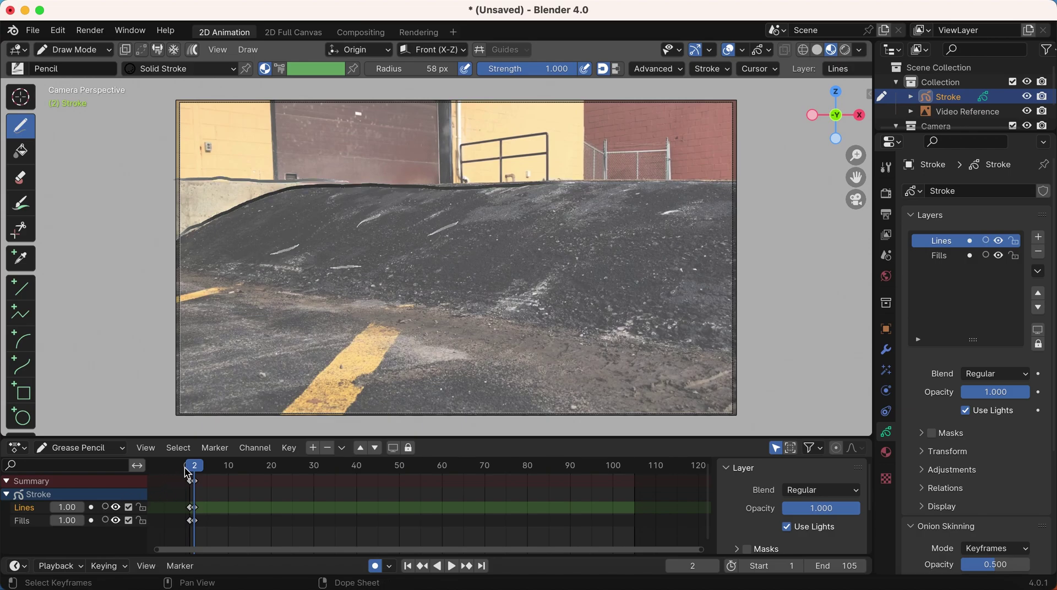
Step: Play the animation from the start to review the two traced frames
left_click(188, 468)
key("space")
key("space")
left_click(187, 468)
key("space")
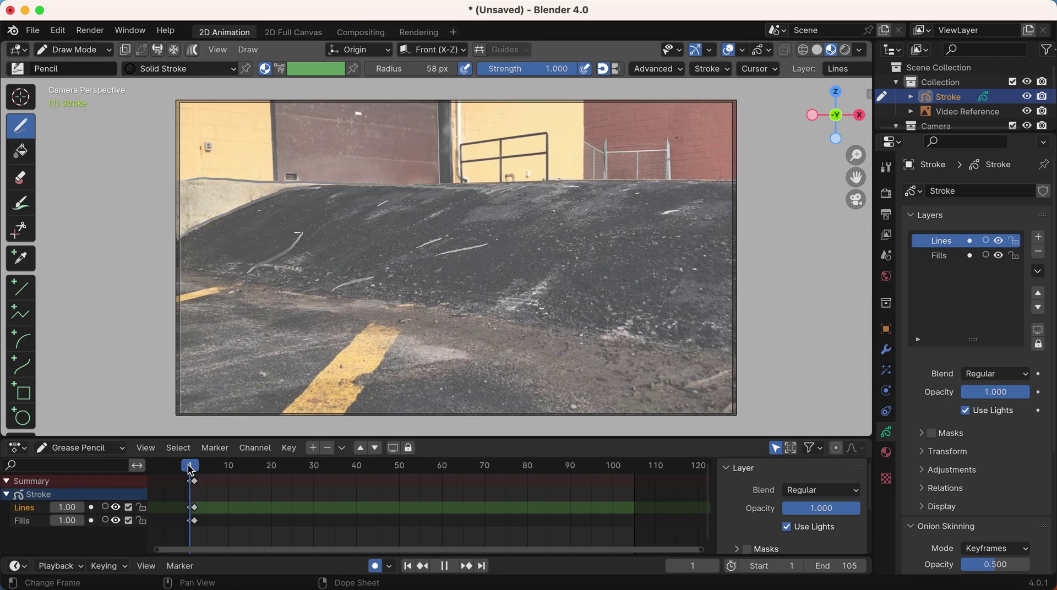
key("space")
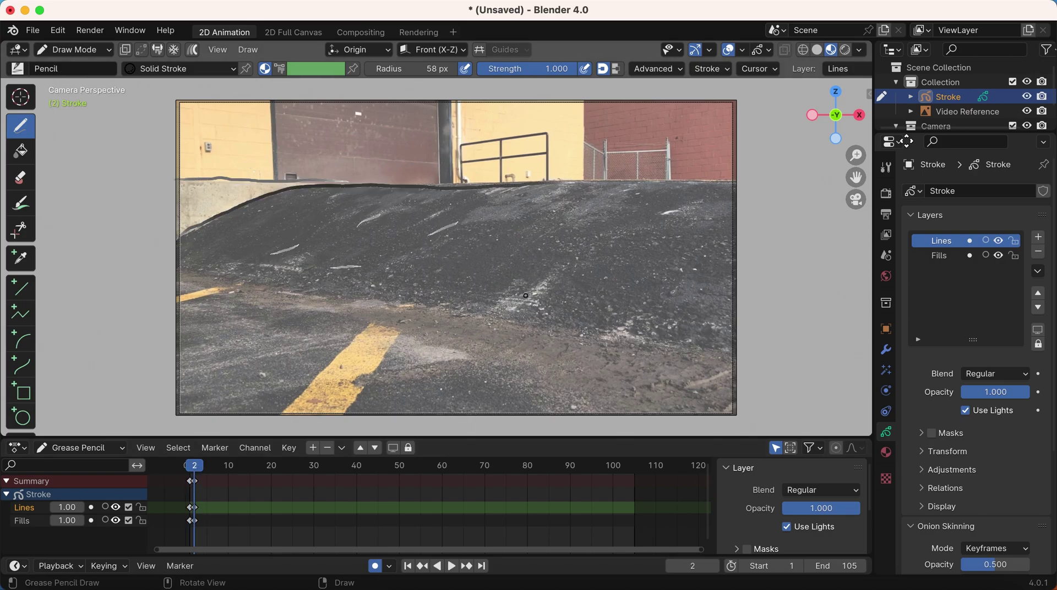
Step: Hide the Video Reference and play back from frame 1 to frame 2
left_click(1027, 112)
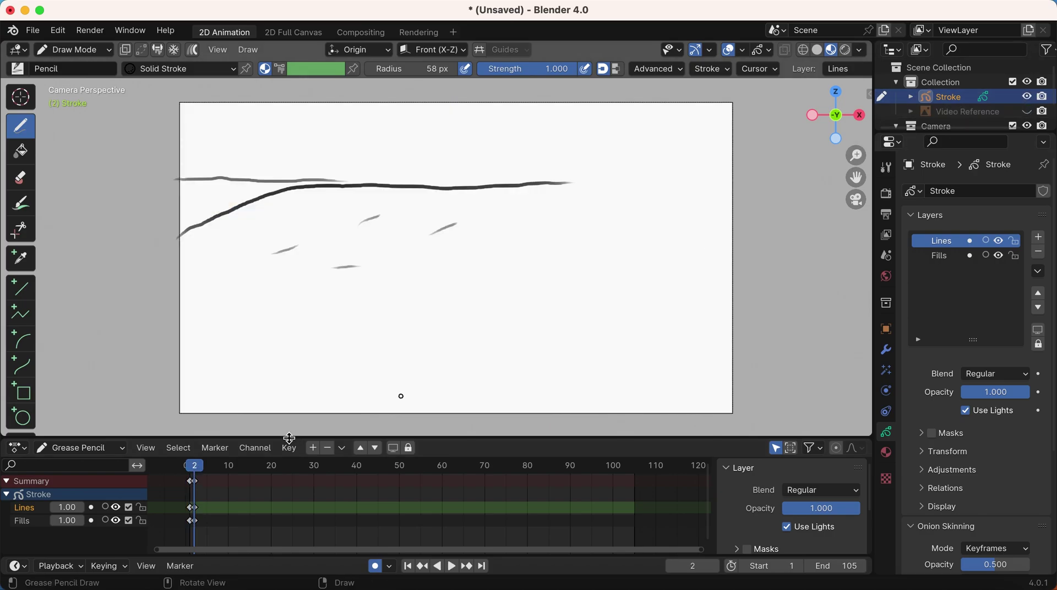
left_click(190, 469)
key("space")
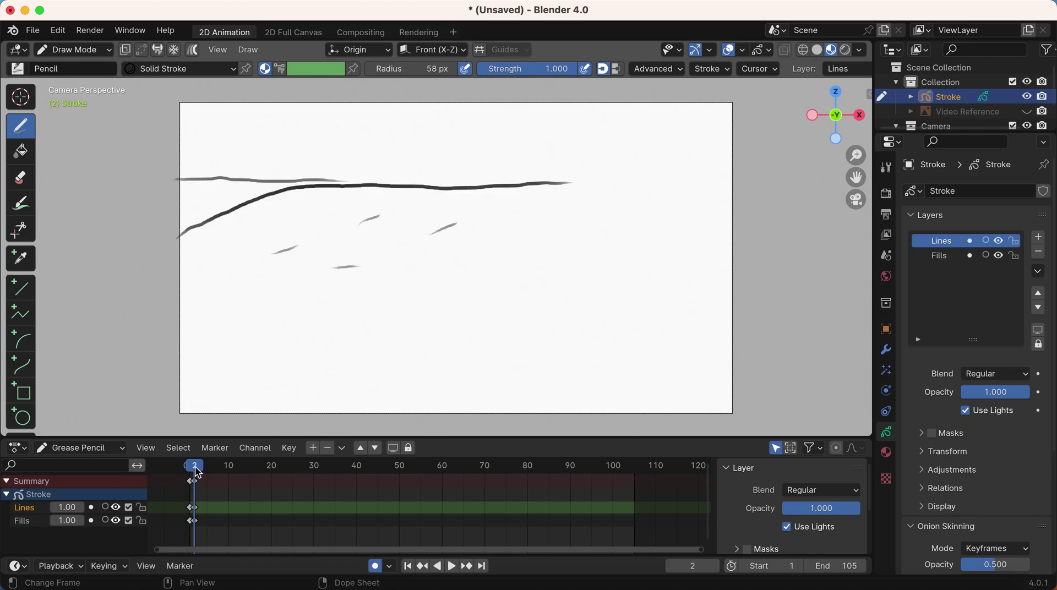
key("space")
Step: Re-enable Lines onion skinning, lower its opacity to 0.159, and play back to check
left_click(105, 506)
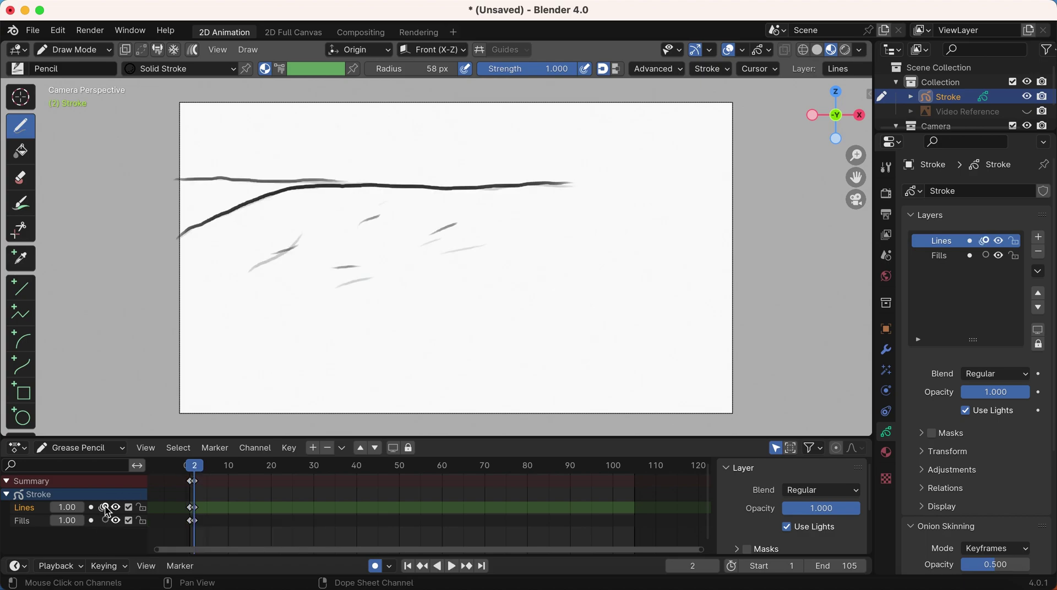
scroll(1012, 495, "down", 7)
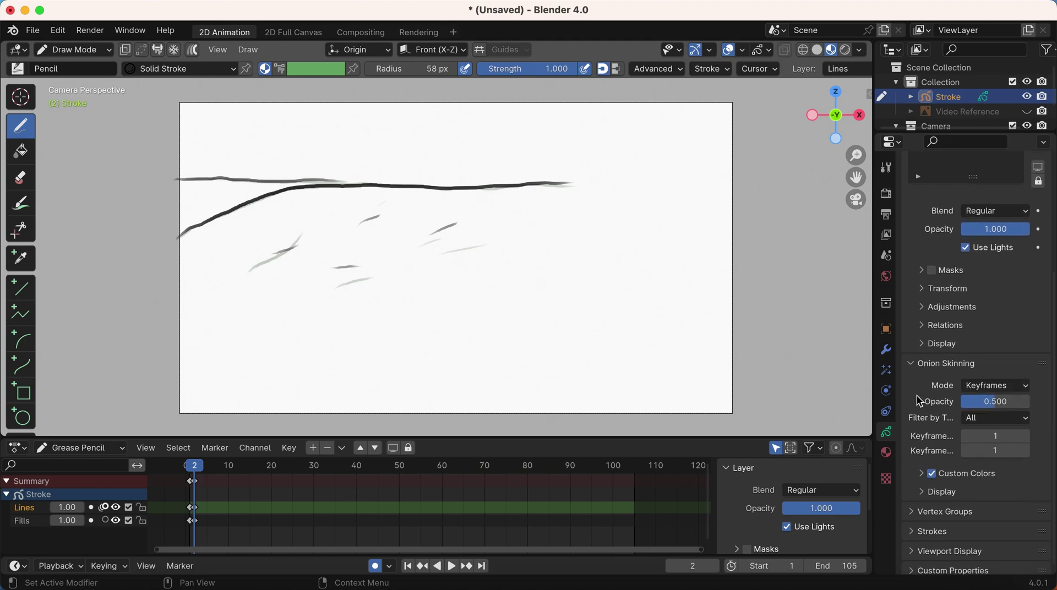
left_click(984, 474)
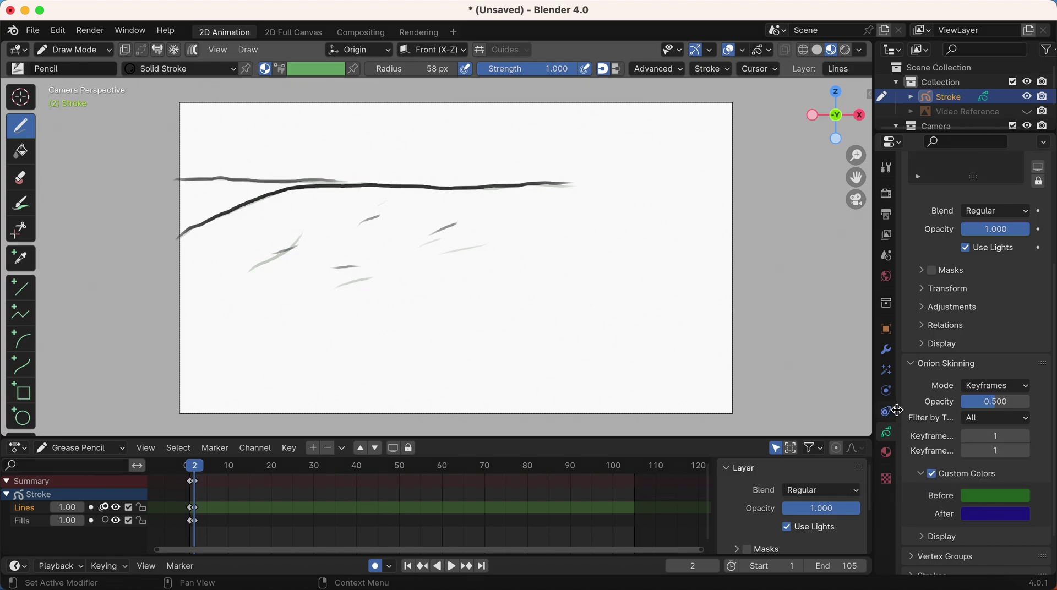
mouse_move(874, 405)
left_mouse_down()
mouse_move(786, 402)
mouse_move(862, 405)
left_mouse_up()
left_click_drag(991, 402, 963, 402)
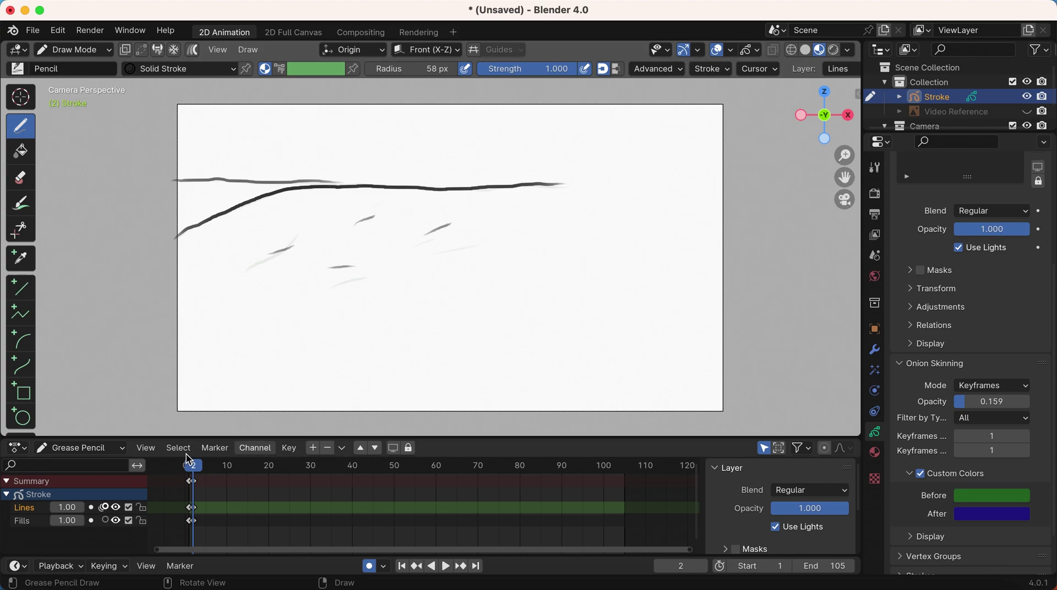
key("space")
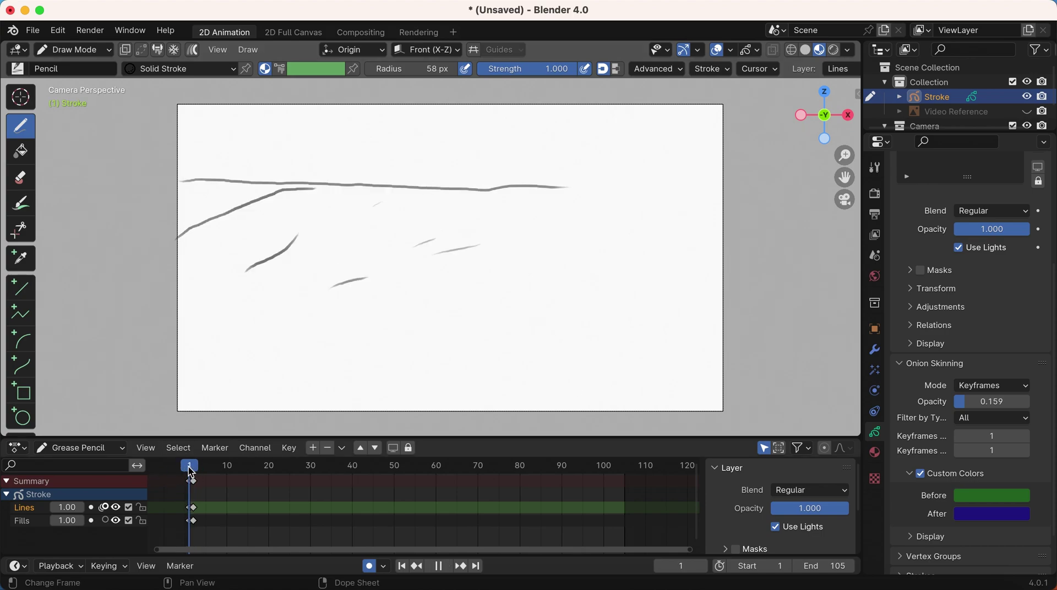
key("Escape")
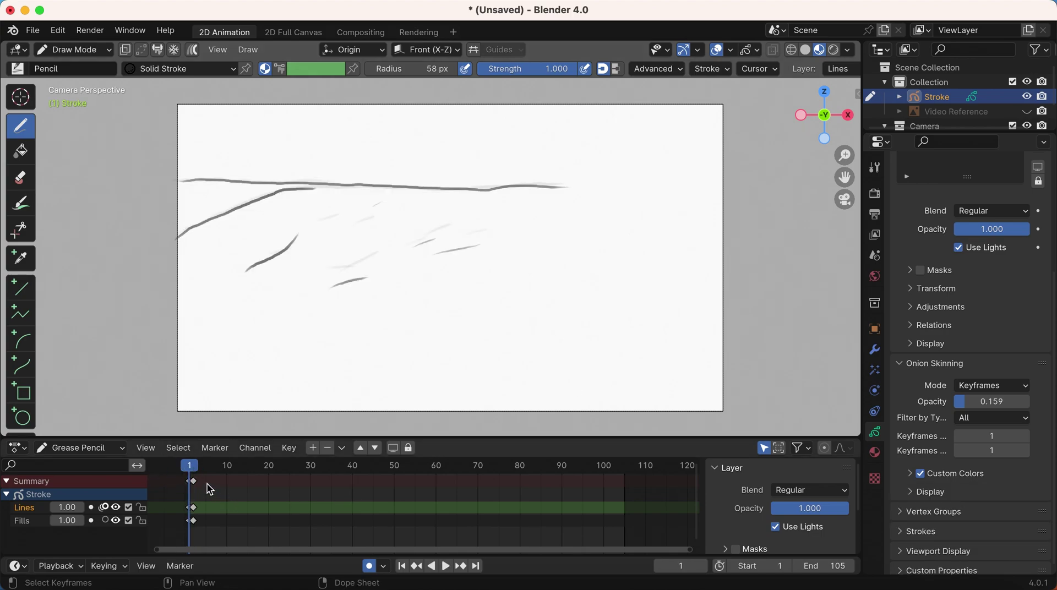
Step: Key frame 3 on all channels and trace the ramp's top edge, left slope and surface streaks
key("Right")
key("Right")
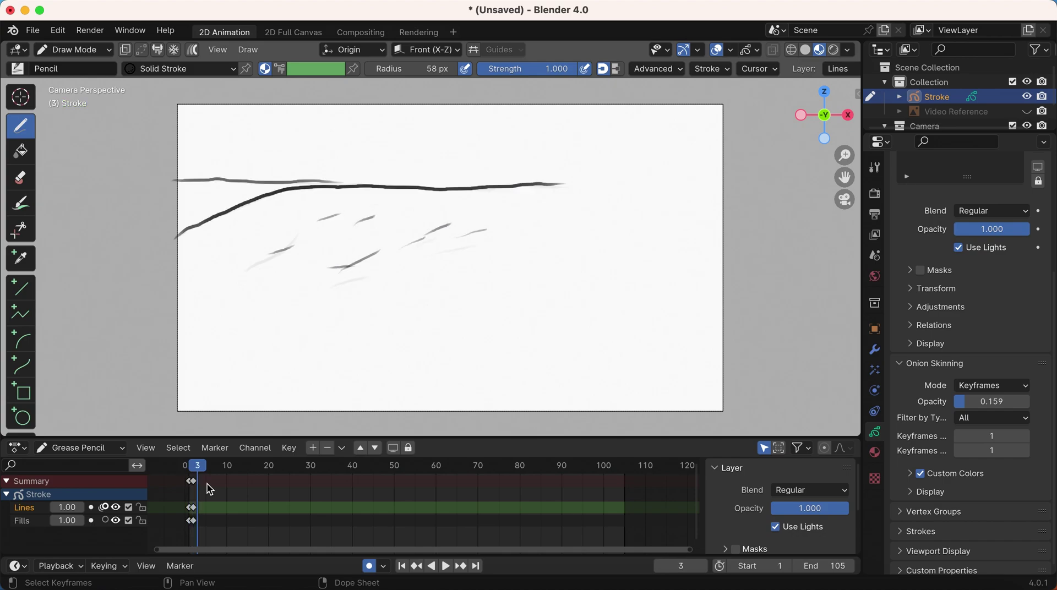
left_click(1027, 112)
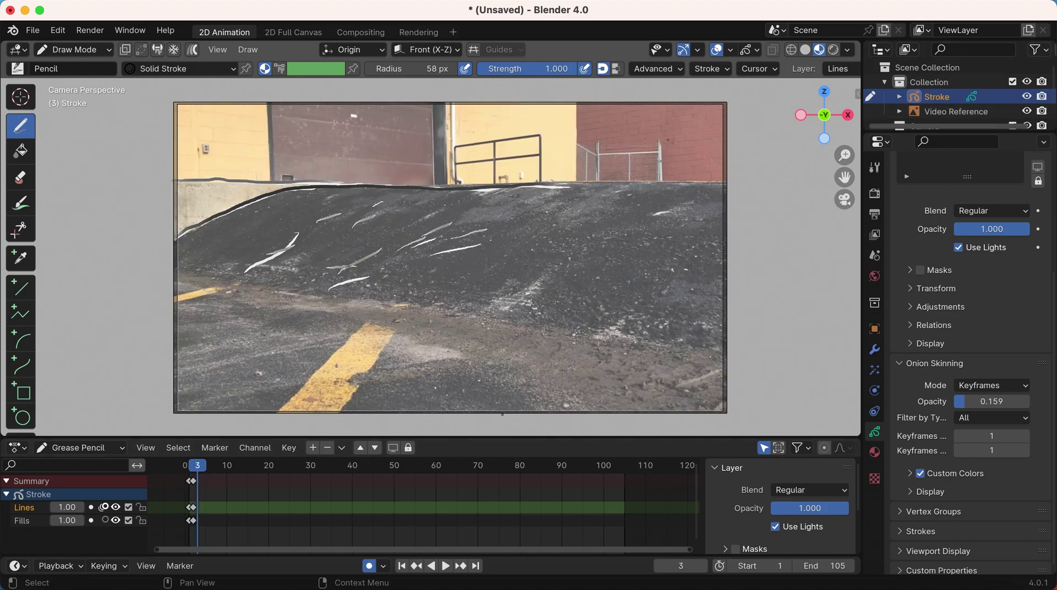
key("i")
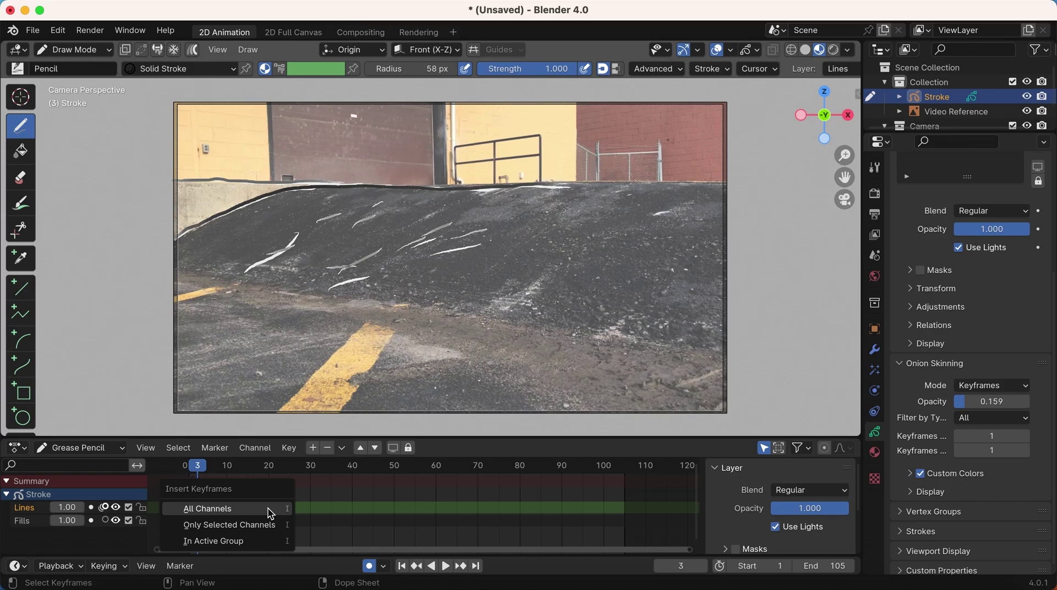
left_click(269, 514)
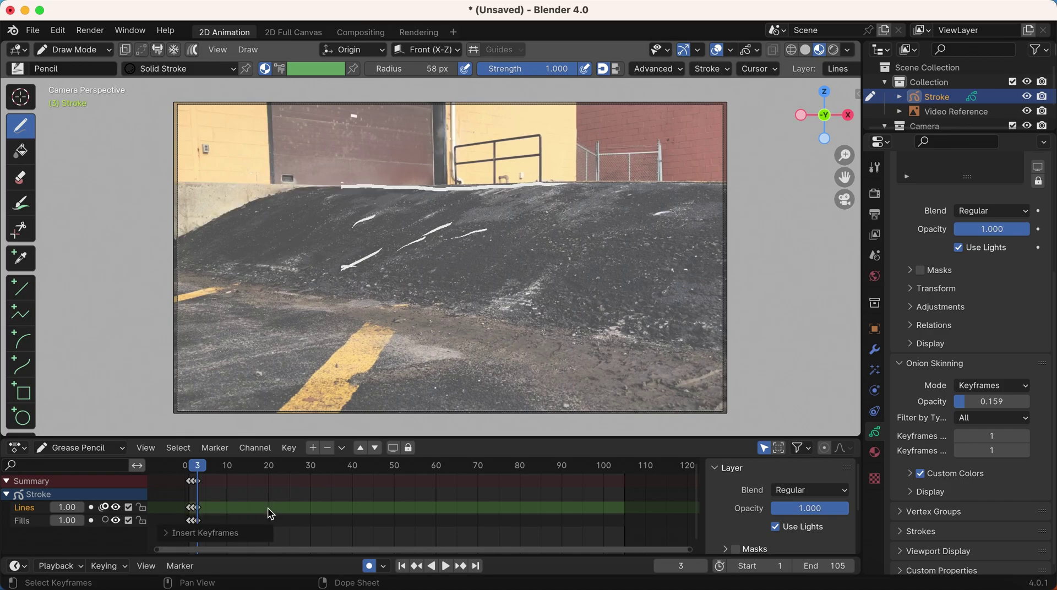
left_click(104, 507)
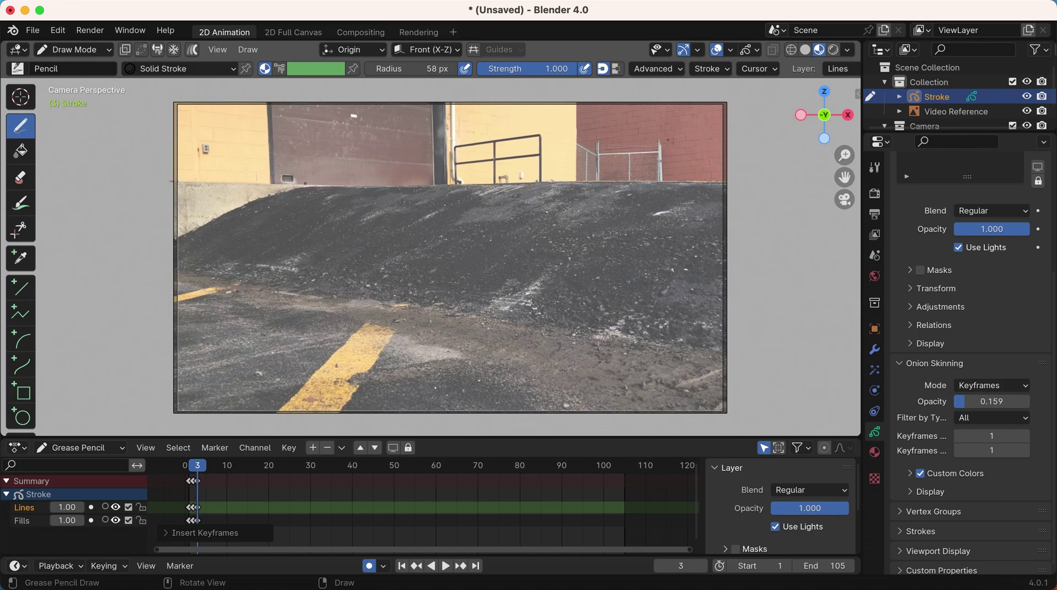
left_click_drag(305, 184, 392, 187)
left_click_drag(470, 183, 498, 185)
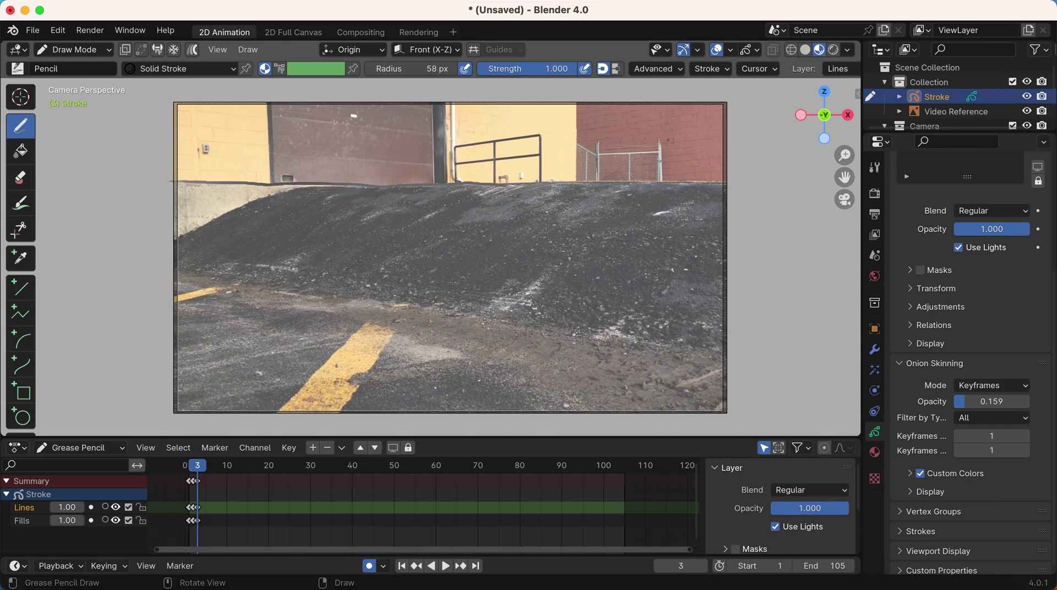
mouse_move(180, 236)
left_mouse_down()
mouse_move(256, 197)
mouse_move(363, 184)
left_mouse_up()
mouse_move(326, 227)
left_mouse_down()
mouse_move(326, 205)
mouse_move(294, 217)
left_mouse_up()
left_click_drag(352, 251, 324, 266)
left_click_drag(460, 222, 418, 270)
left_click_drag(521, 209, 501, 216)
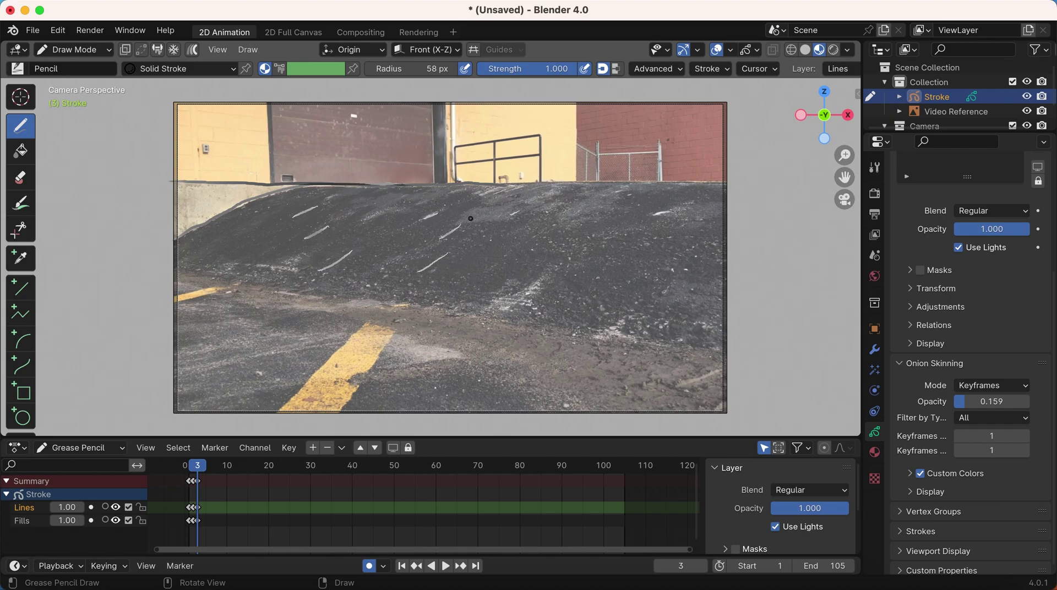
Step: Key frame 4 on all channels and trace the top edge, left slope and streaks again
key("Right")
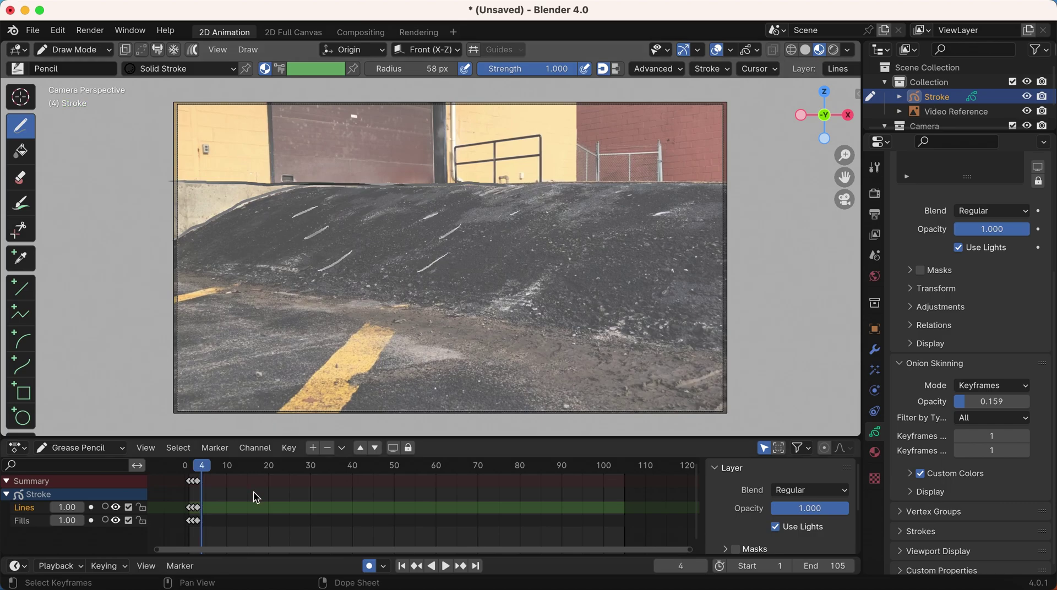
key("i")
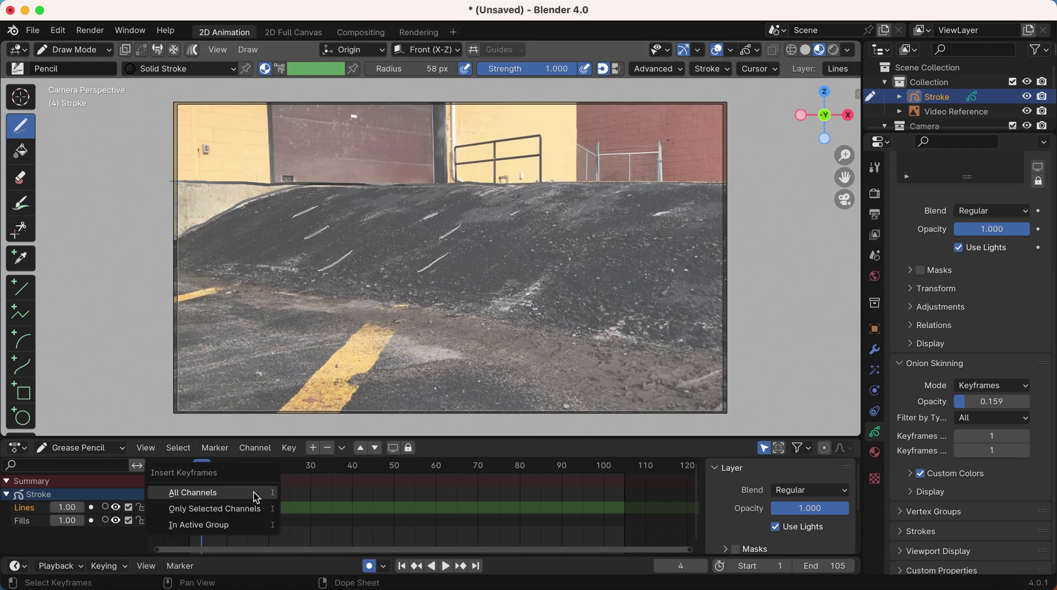
left_click(255, 497)
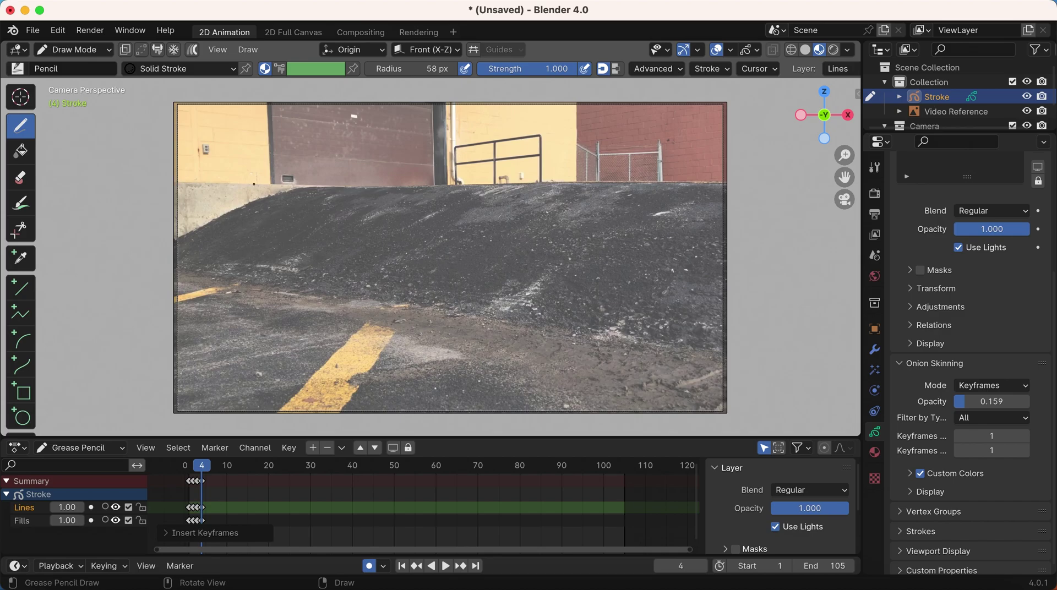
left_click_drag(254, 185, 489, 184)
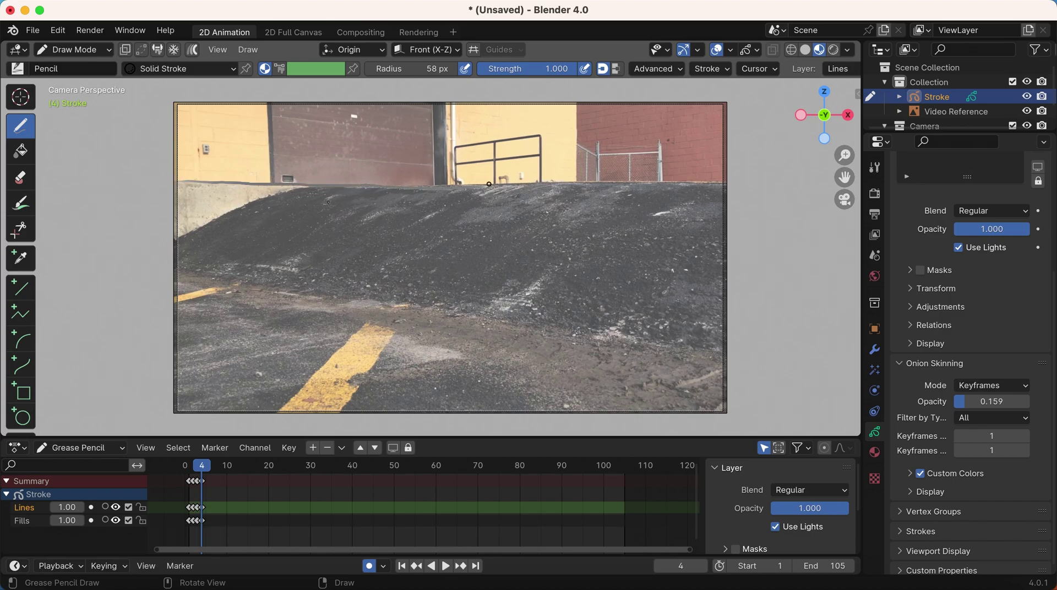
mouse_move(187, 232)
left_mouse_down()
mouse_move(277, 193)
mouse_move(371, 184)
mouse_move(336, 199)
mouse_move(314, 215)
left_mouse_up()
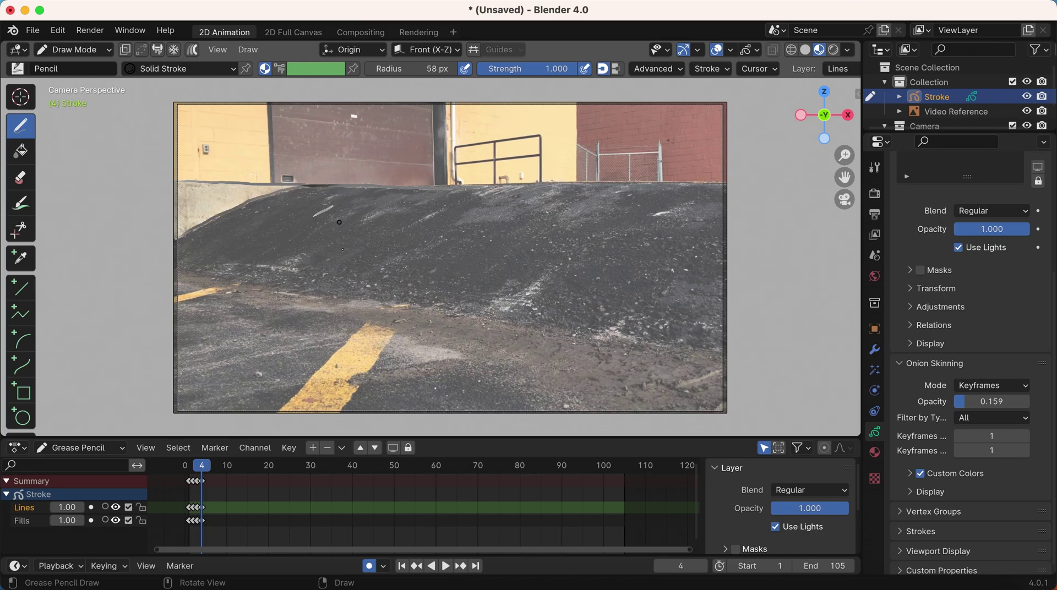
left_click_drag(343, 251, 303, 277)
left_click_drag(406, 208, 390, 217)
left_click_drag(484, 234, 470, 239)
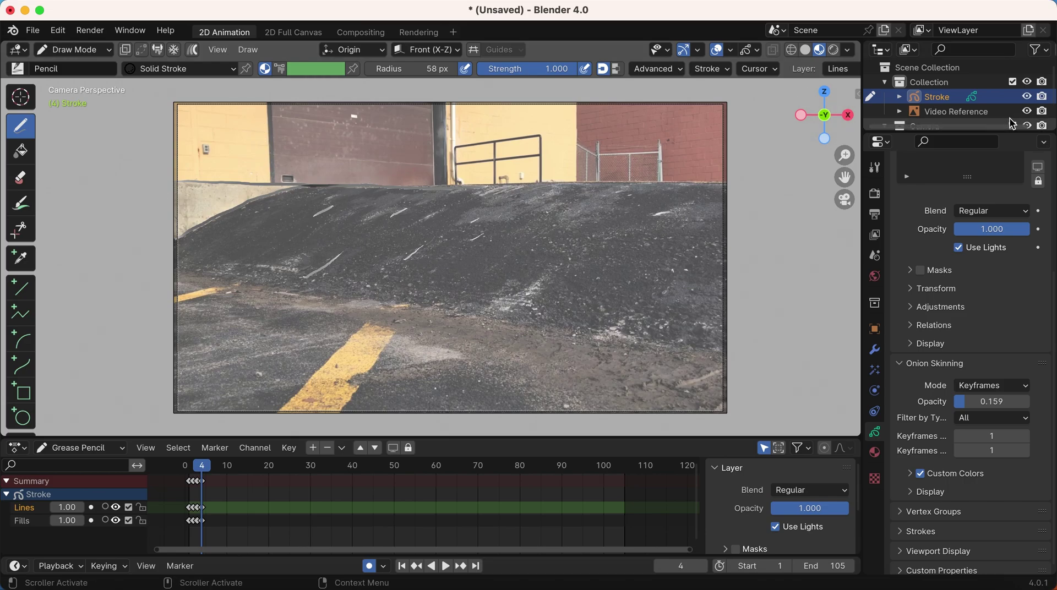
Step: Compare the drawn frames without the footage, then show the video reference and scrub through it
left_click(1027, 111)
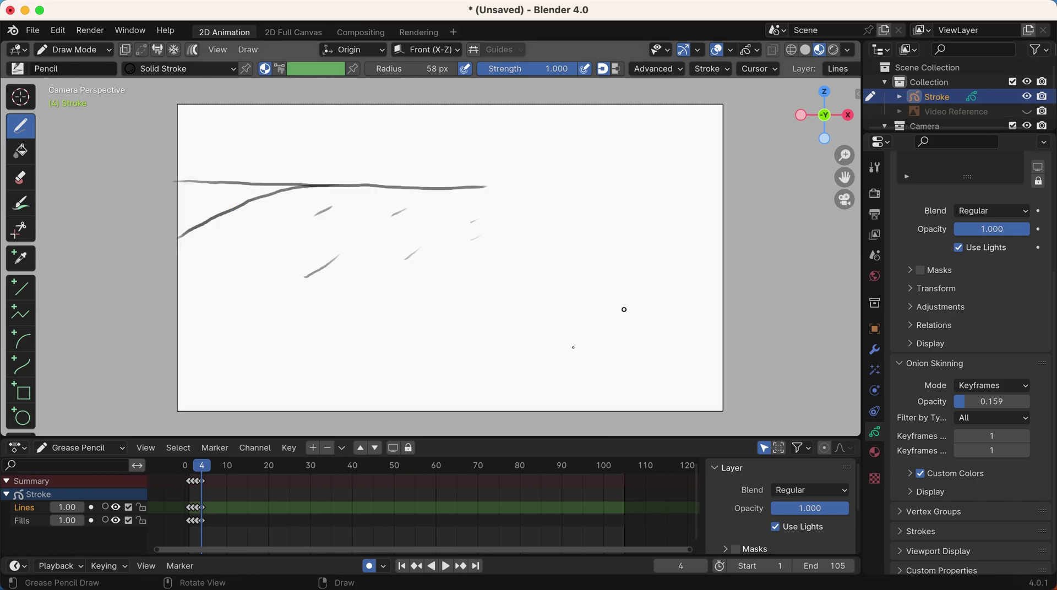
left_click(190, 476)
key("Right")
key("Right")
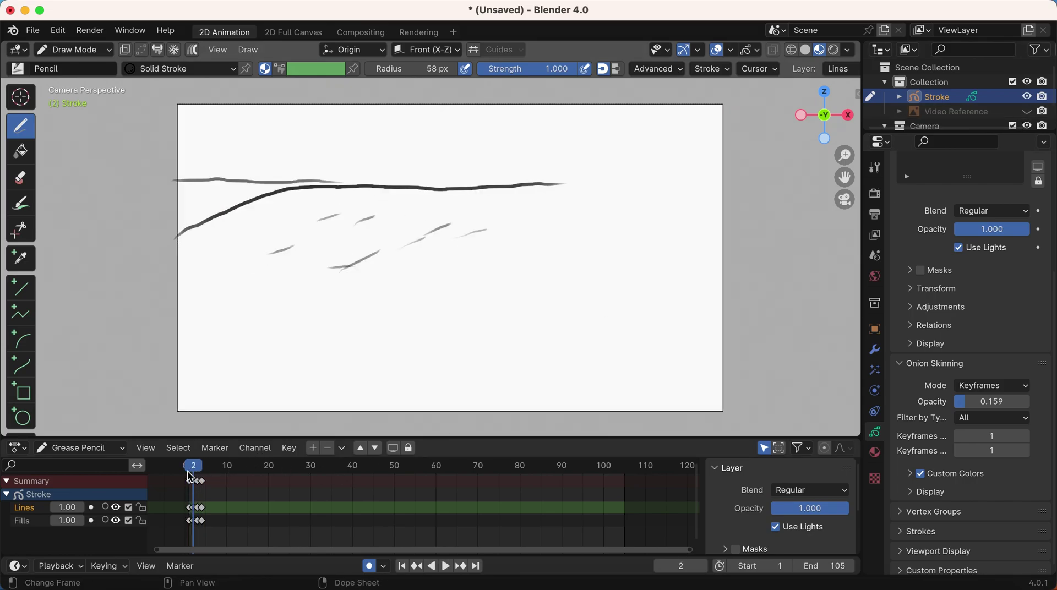
key("Left")
key("Left")
key("Left")
key("Right")
key("Right")
key("Right")
key("Right")
key("Right")
key("Right")
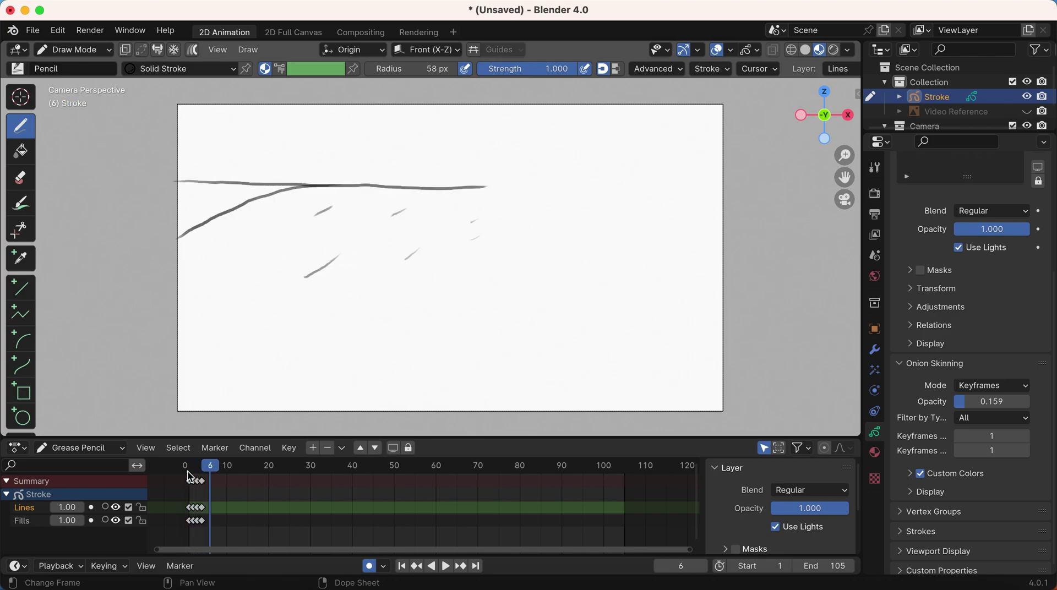
left_click(1034, 112)
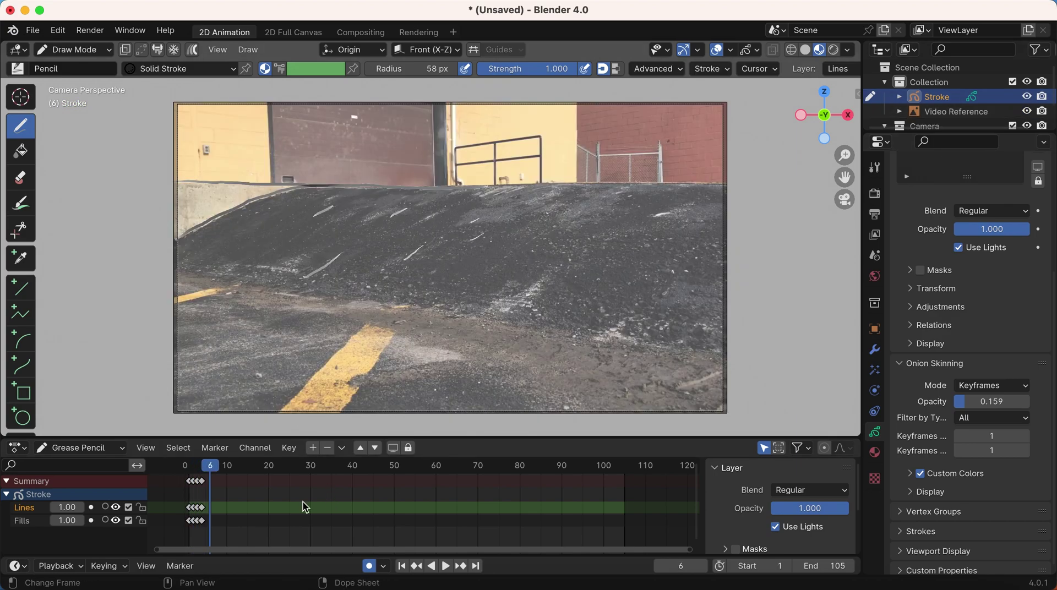
key("Right")
key("Right")
key("Right")
key("Right")
key("Right")
key("Right")
key("Right")
key("Right")
key("Right")
key("Right")
key("Right")
key("Right")
key("Right")
key("Right")
key("Right")
key("Right")
key("Right")
key("Right")
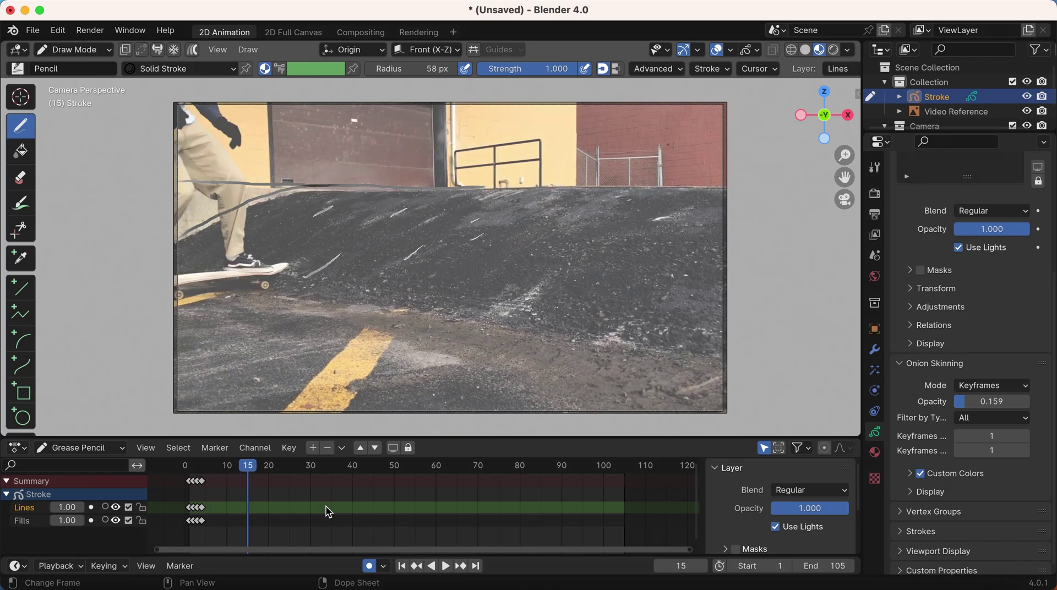
key("Right")
key("Right")
key("Right")
key("Right")
key("Right")
key("Right")
key("Right")
key("Right")
key("Right")
key("Right")
key("Right")
key("Right")
key("Right")
key("Right")
key("Right")
key("Right")
key("Right")
key("Right")
key("Right")
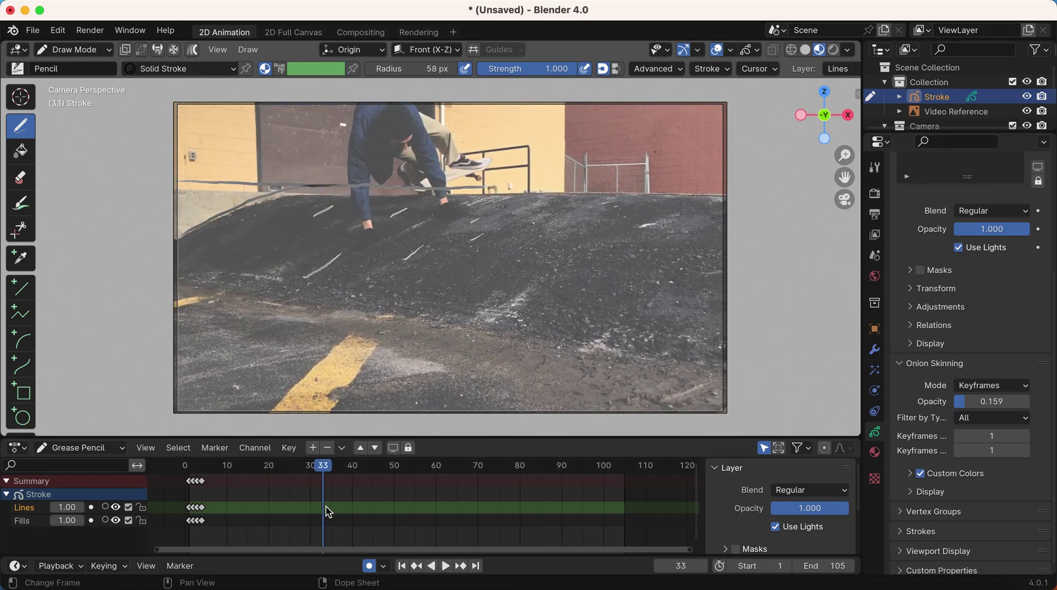
key("Left")
key("Left")
key("Left")
key("Left")
key("Left")
key("Left")
key("Left")
key("Left")
key("Left")
key("Left")
key("Left")
key("Left")
key("Left")
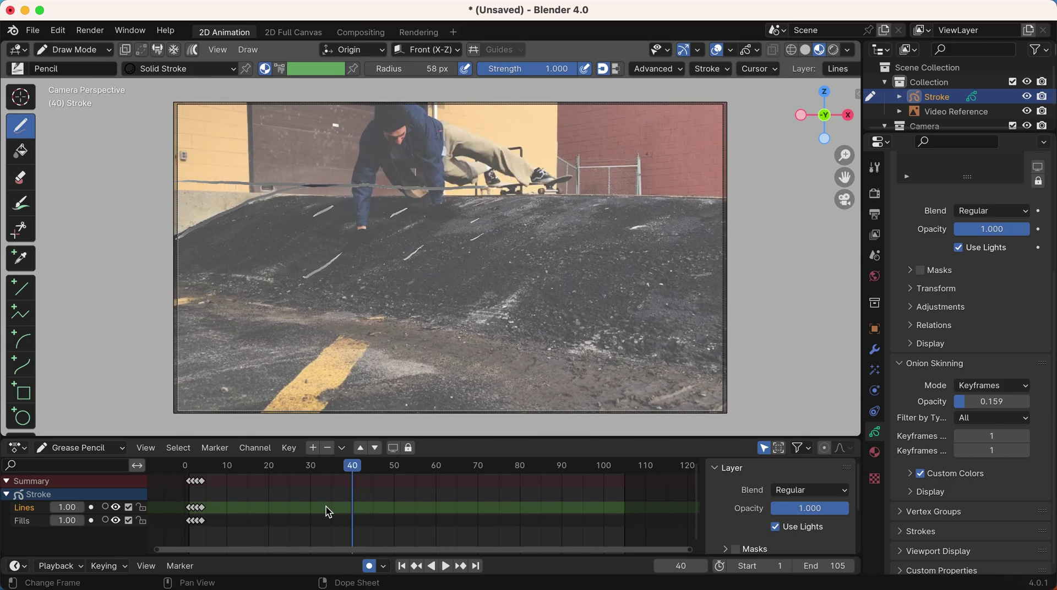
key("Left")
key("Left")
key("Left")
key("Left")
key("Left")
key("Left")
key("Left")
key("Left")
key("Left")
key("Left")
key("Left")
key("Left")
key("Left")
key("Left")
key("Left")
key("Left")
key("Left")
key("Left")
key("Left")
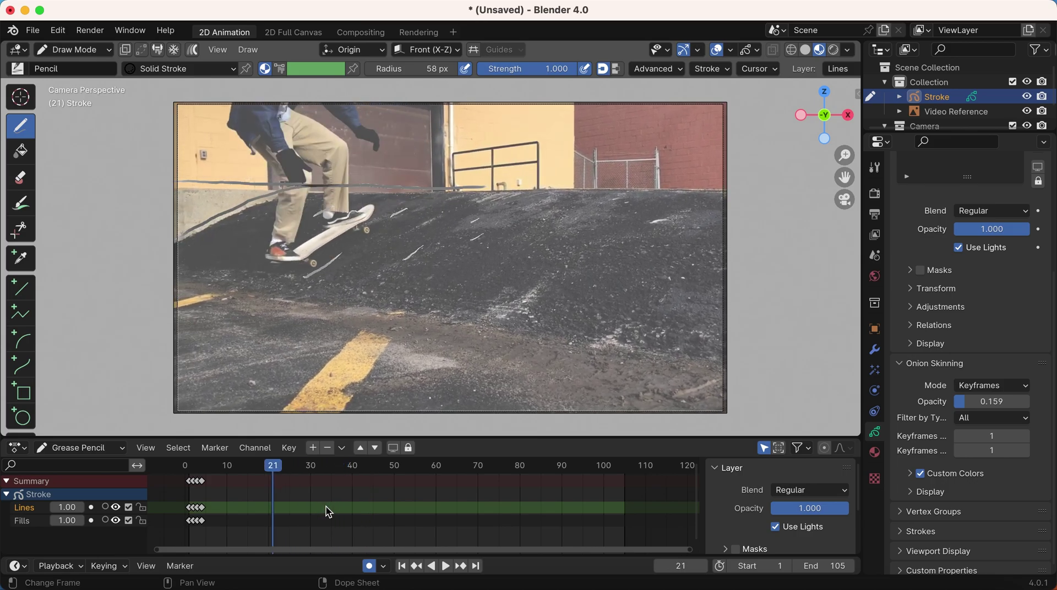
key("Left")
key("Left")
key("Left")
key("Left")
key("Left")
key("Left")
key("Left")
key("Left")
key("Left")
key("Left")
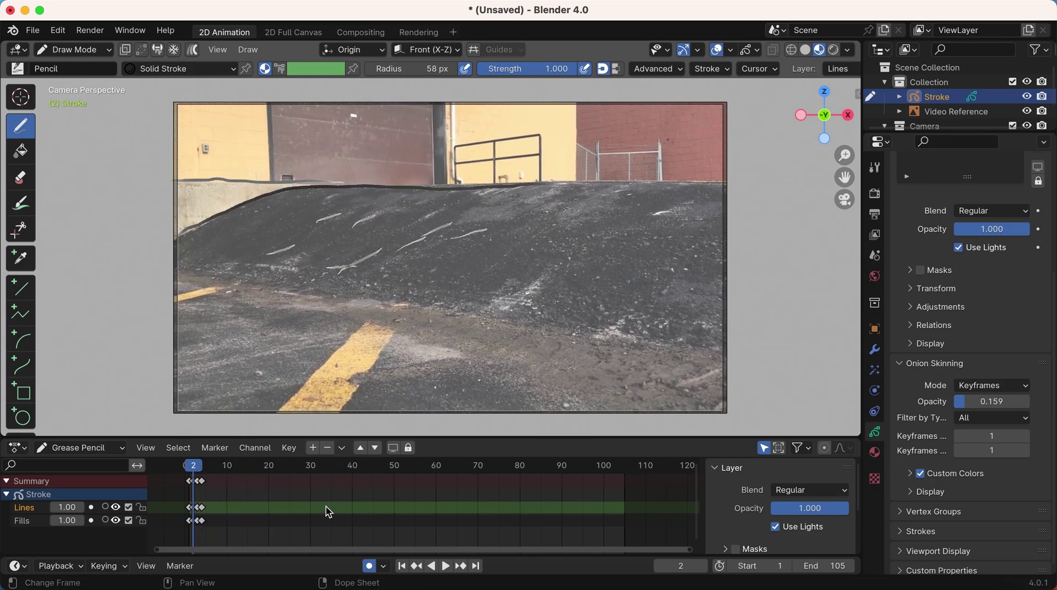
key("Right")
key("Right")
key("Right")
key("Right")
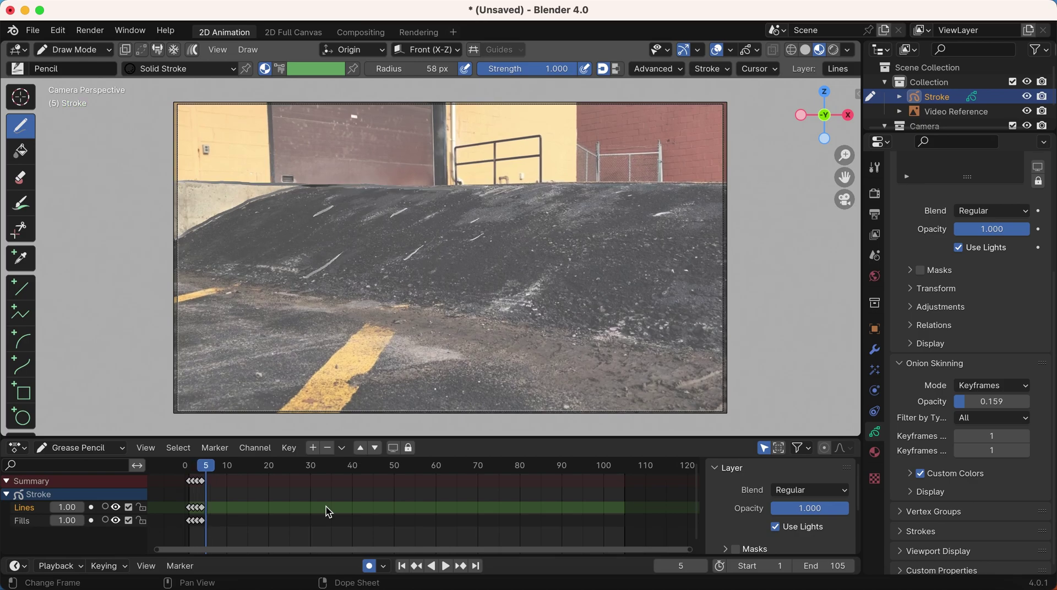
Step: Insert a keyframe on all layers at frame 5, check it against its neighbours, and play
key("i")
left_click(327, 511)
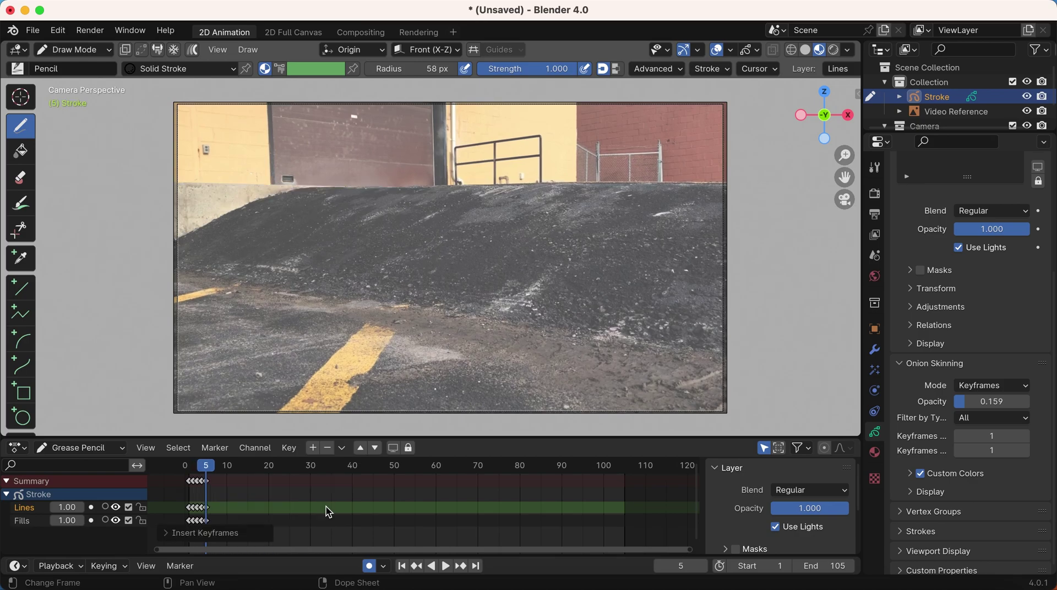
key("Right")
key("Right")
key("Right")
key("Left")
key("Left")
key("Left")
key("Left")
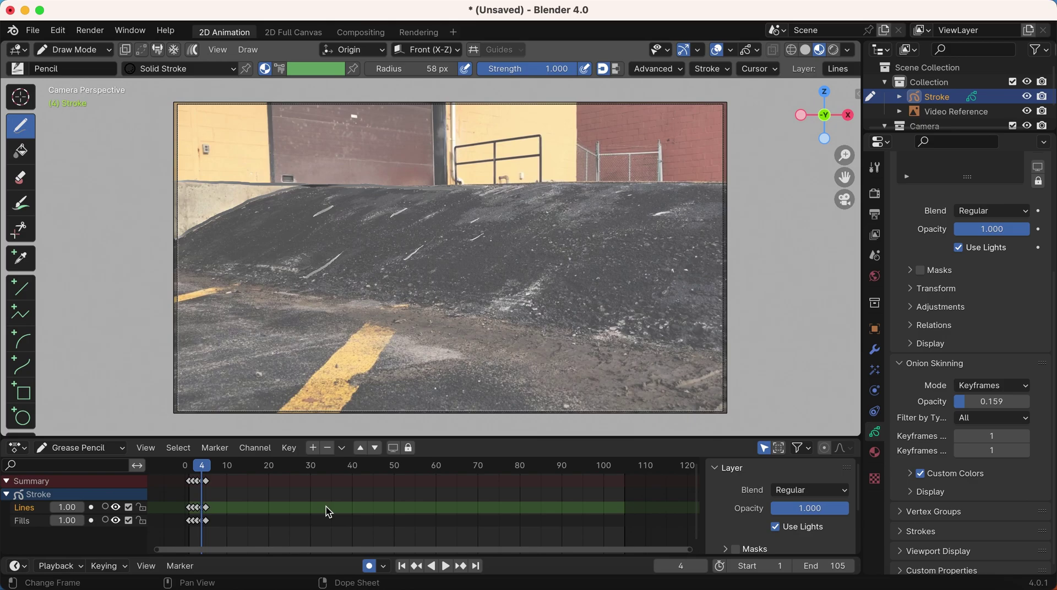
key("Left")
key("Right")
key("Right")
key("Right")
key("Left")
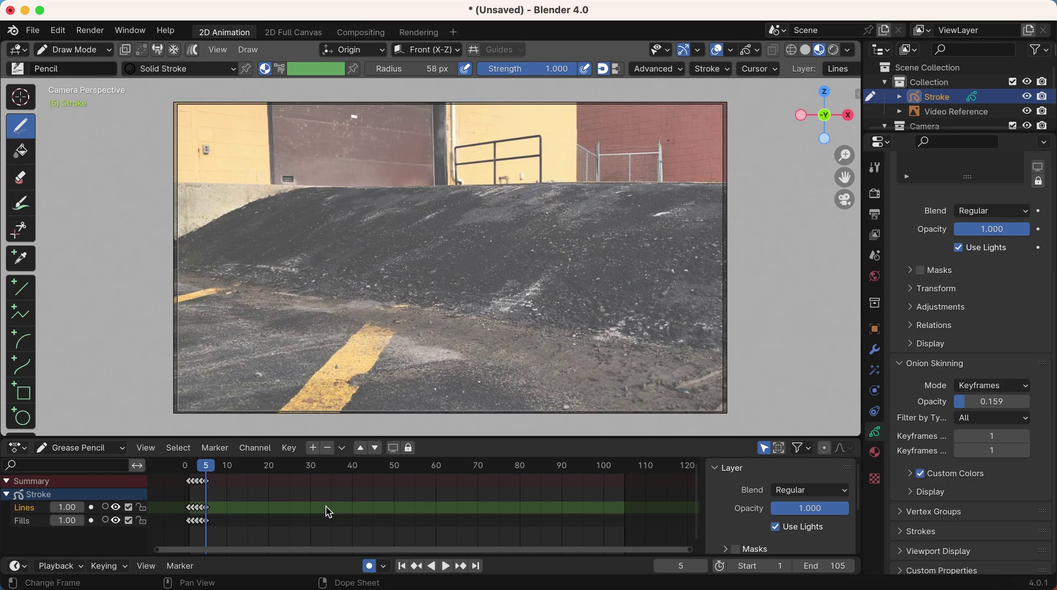
key("Right")
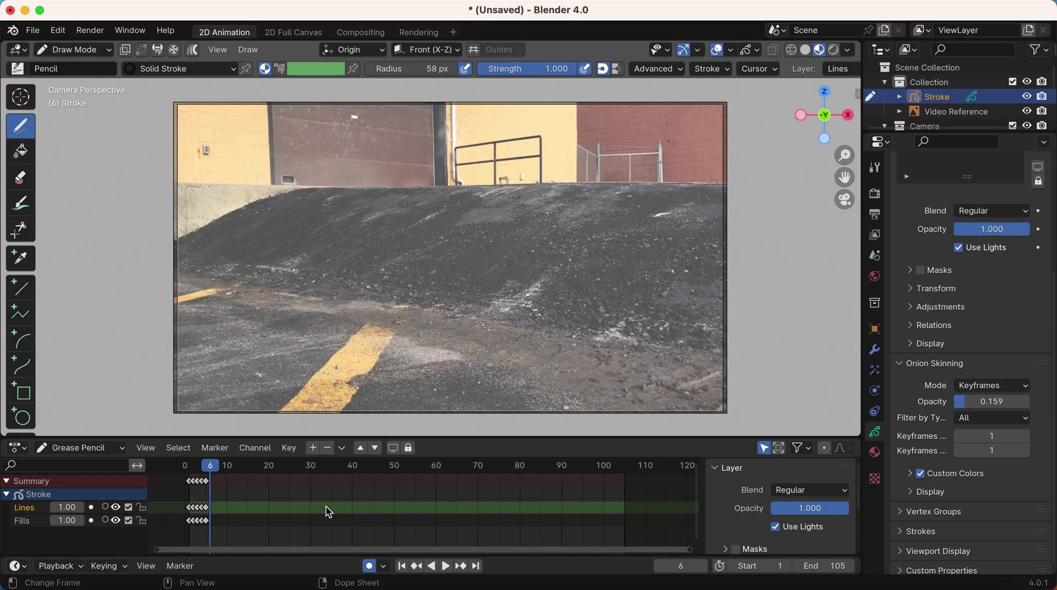
key("Left")
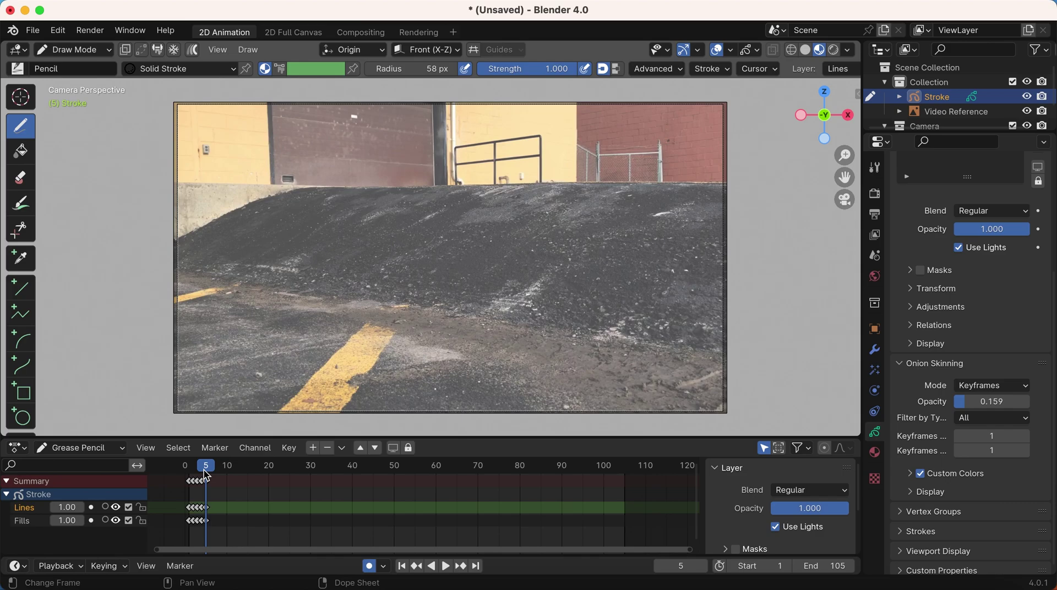
key("space")
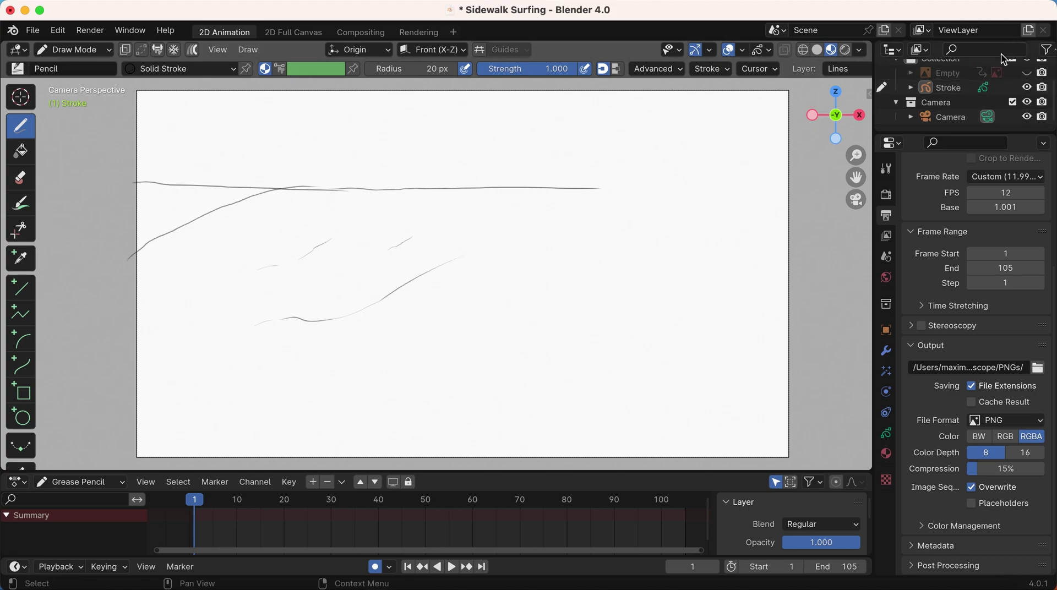
Step: Select Stroke, play the animation from the start, rewind to frame 1 and unhide the Empty
left_click(948, 87)
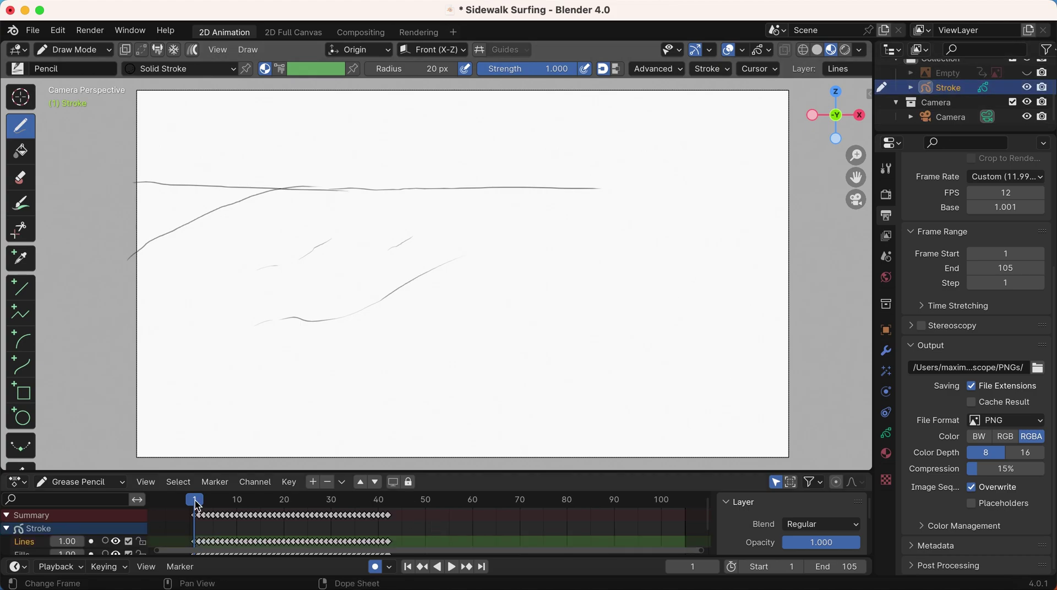
key("space")
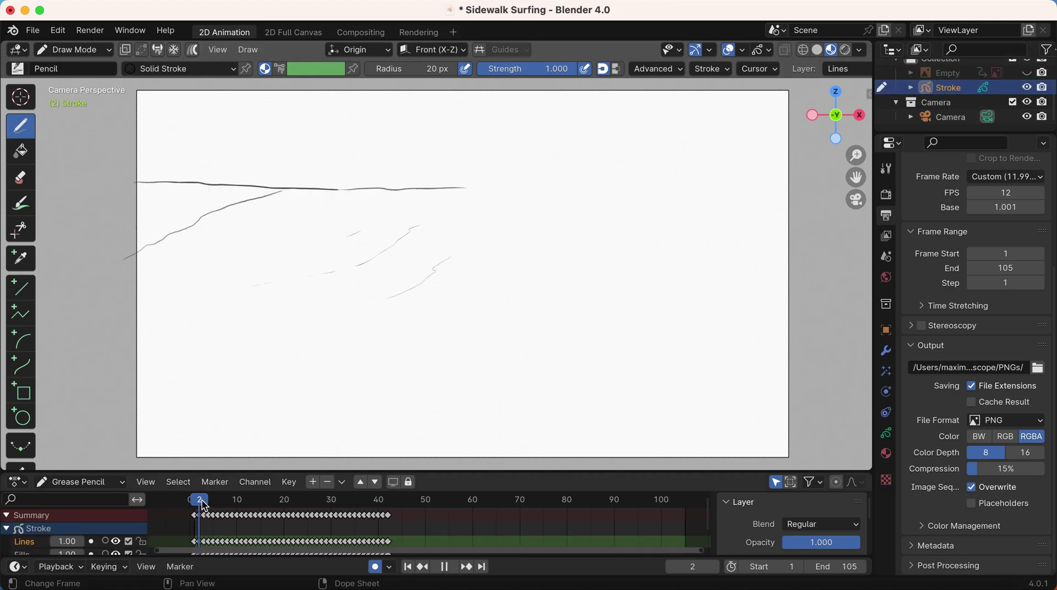
left_click_drag(197, 505, 195, 505)
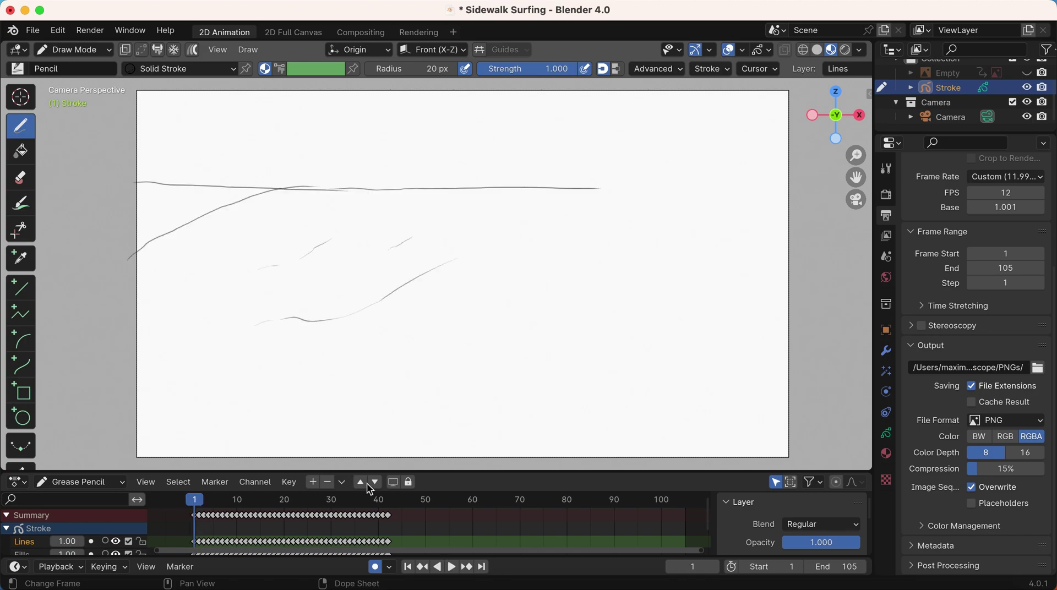
left_click(453, 567)
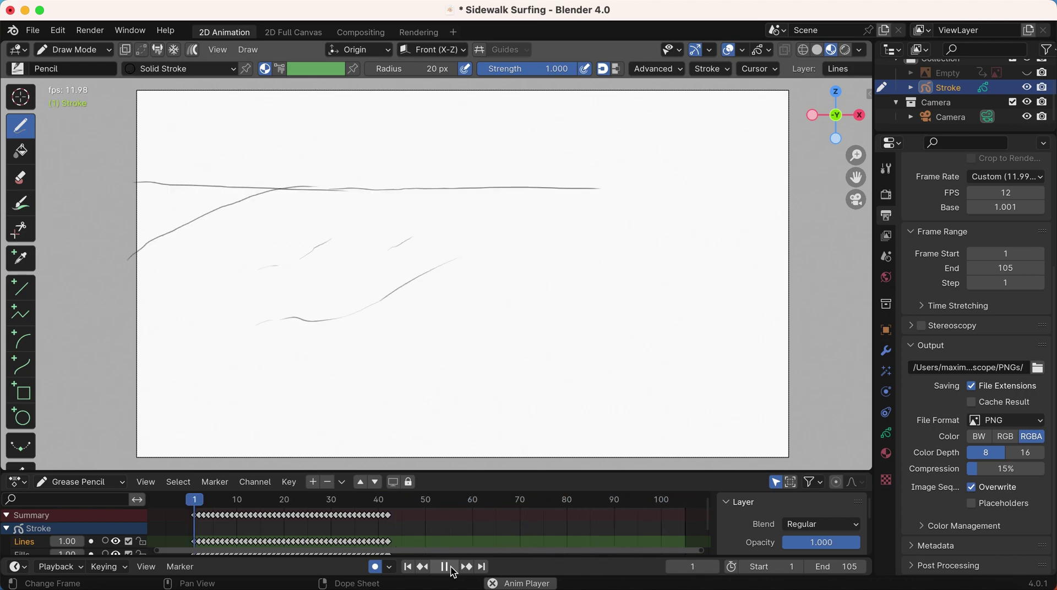
left_click(445, 566)
left_click(407, 566)
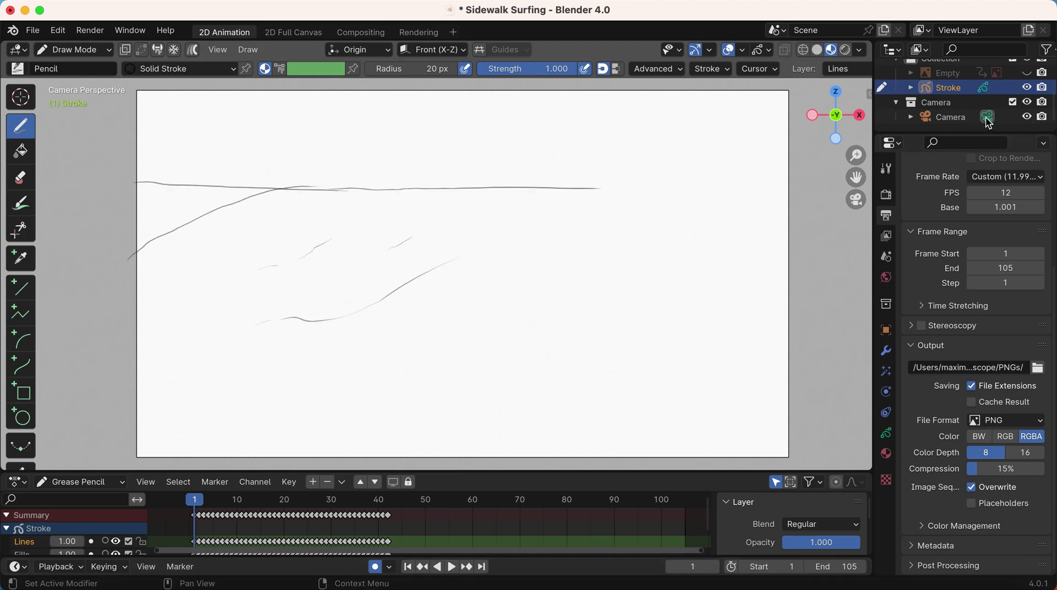
left_click(1027, 73)
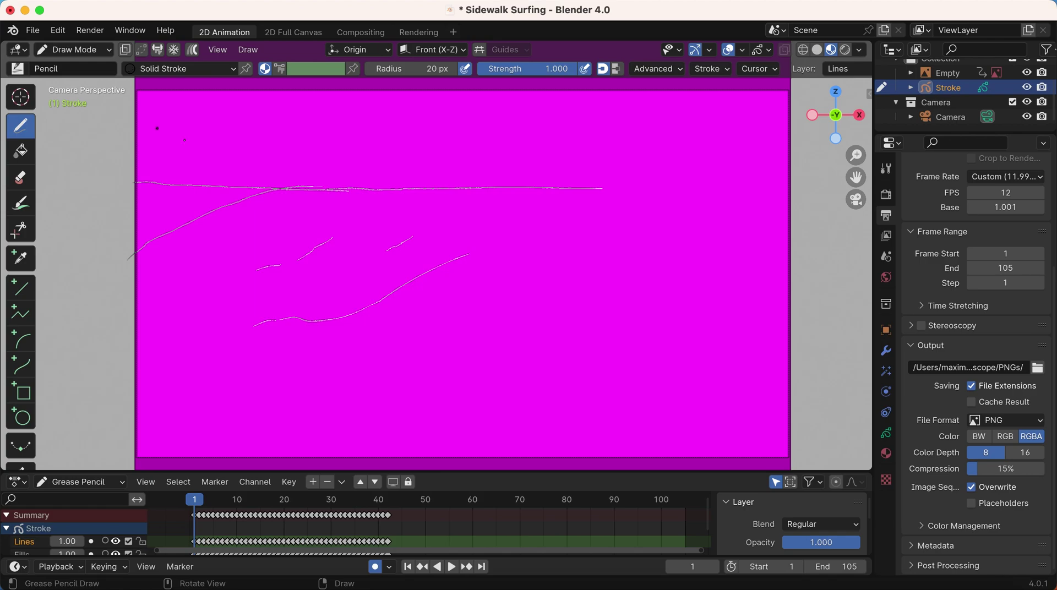
Step: Run File > External Data > Find Missing Files on the Rotoscope folder
left_click(34, 30)
mouse_move(104, 279)
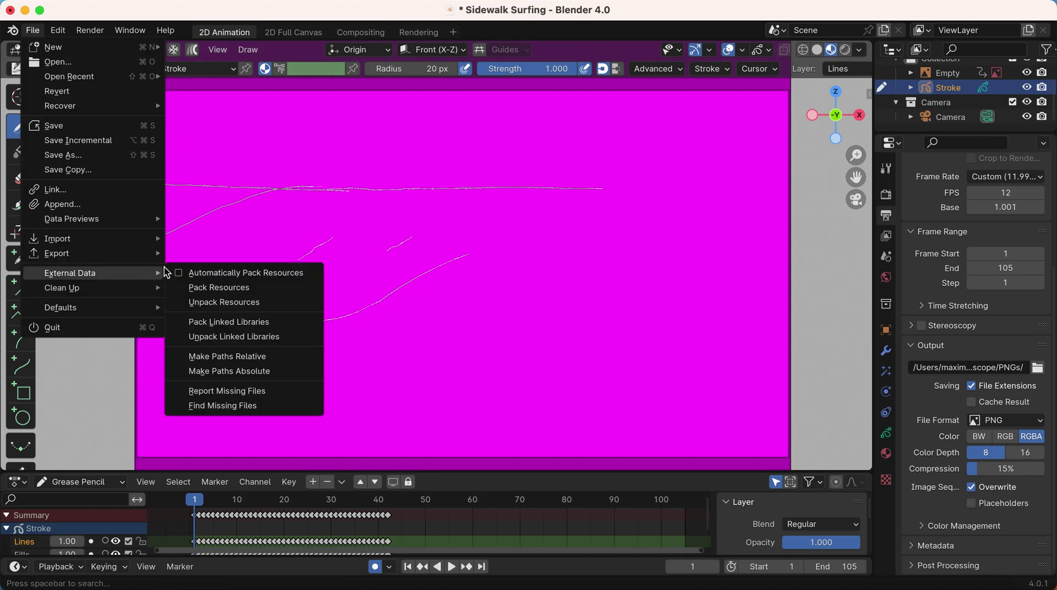
left_click(225, 406)
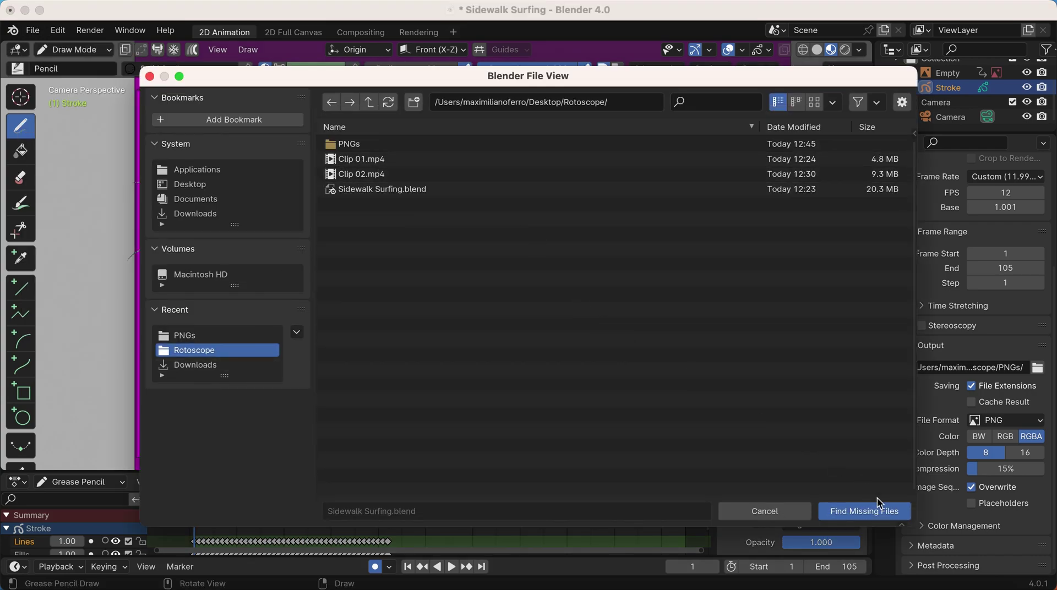
left_click(864, 512)
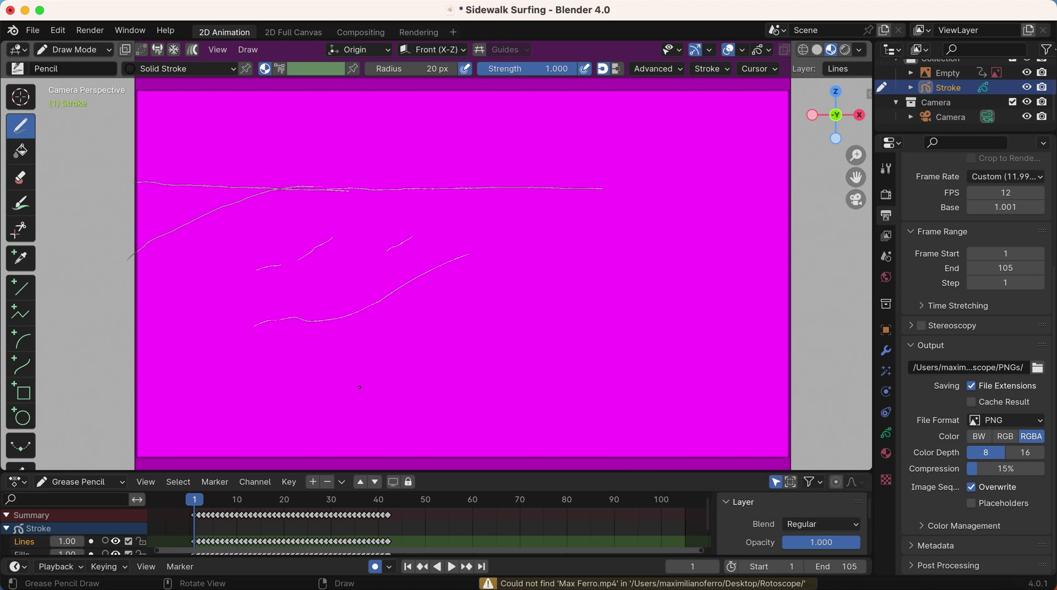
Step: In Object Mode, replace the Empty's missing movie with Clip 01.mp4
left_click(945, 78)
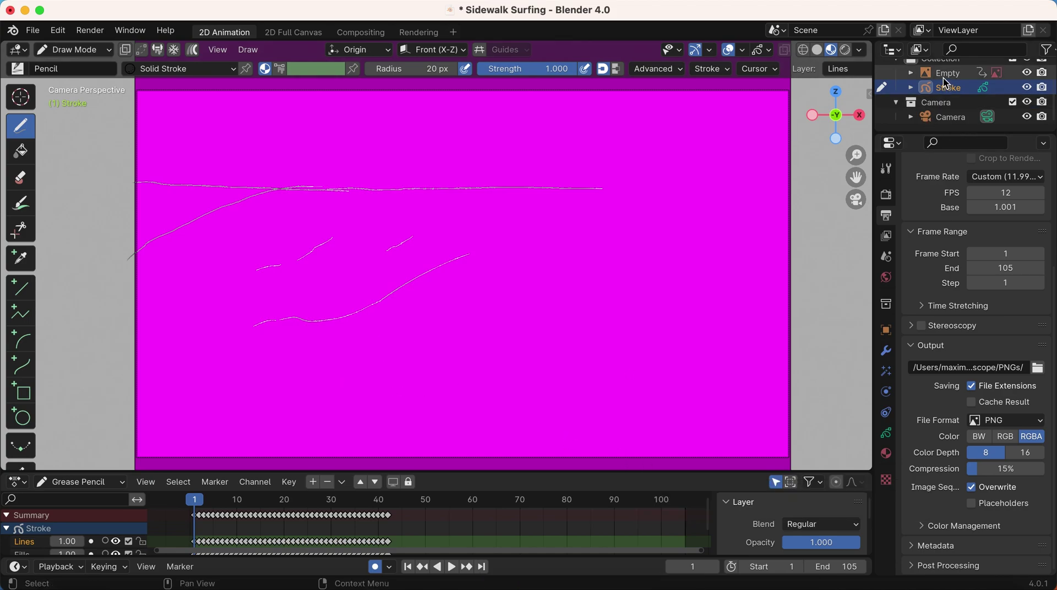
left_click(75, 50)
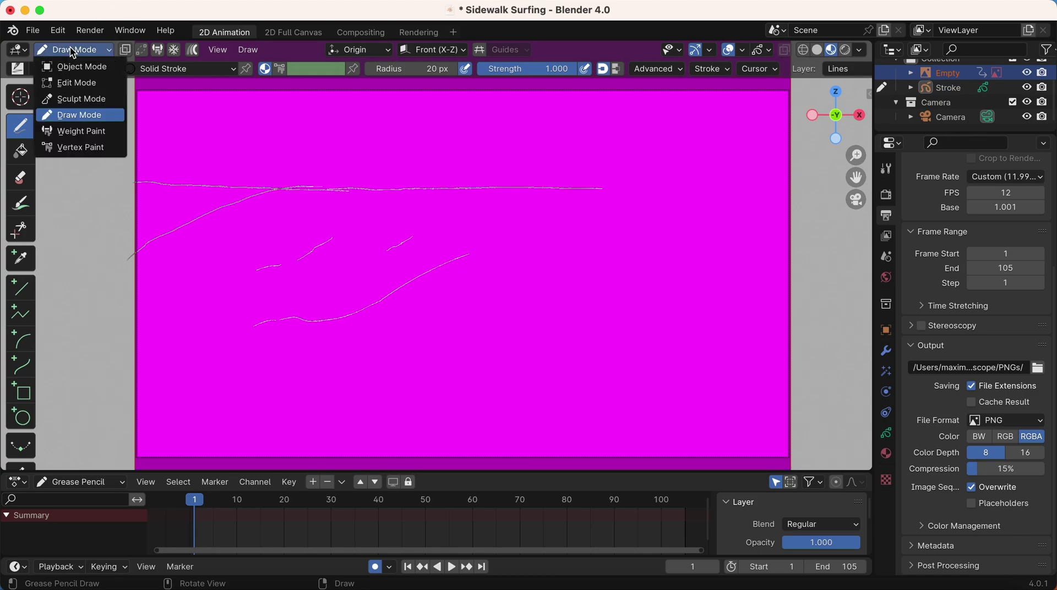
left_click(81, 67)
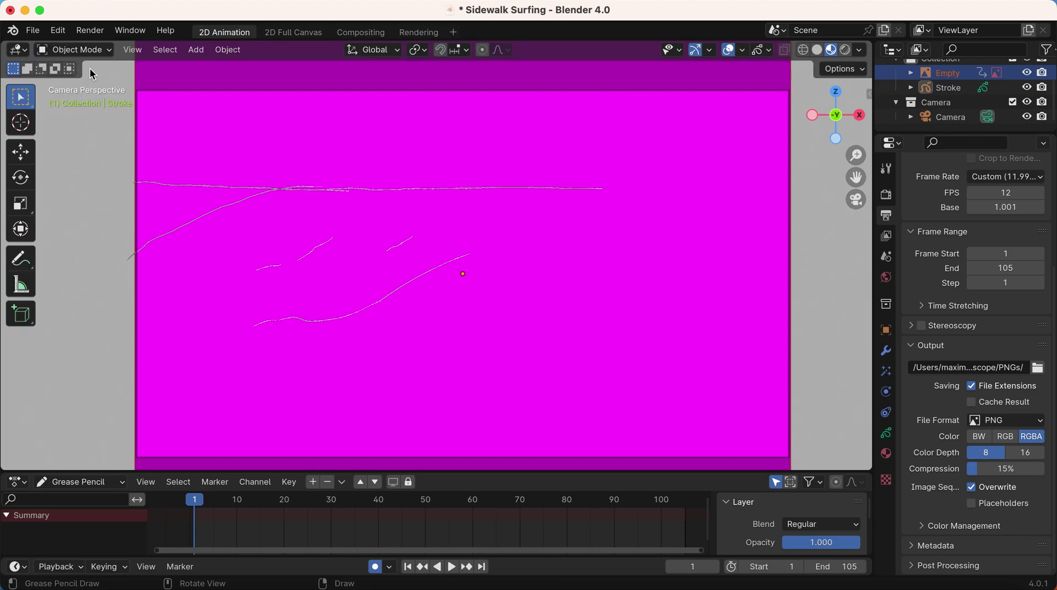
left_click(948, 88)
left_click(946, 73)
left_click(886, 391)
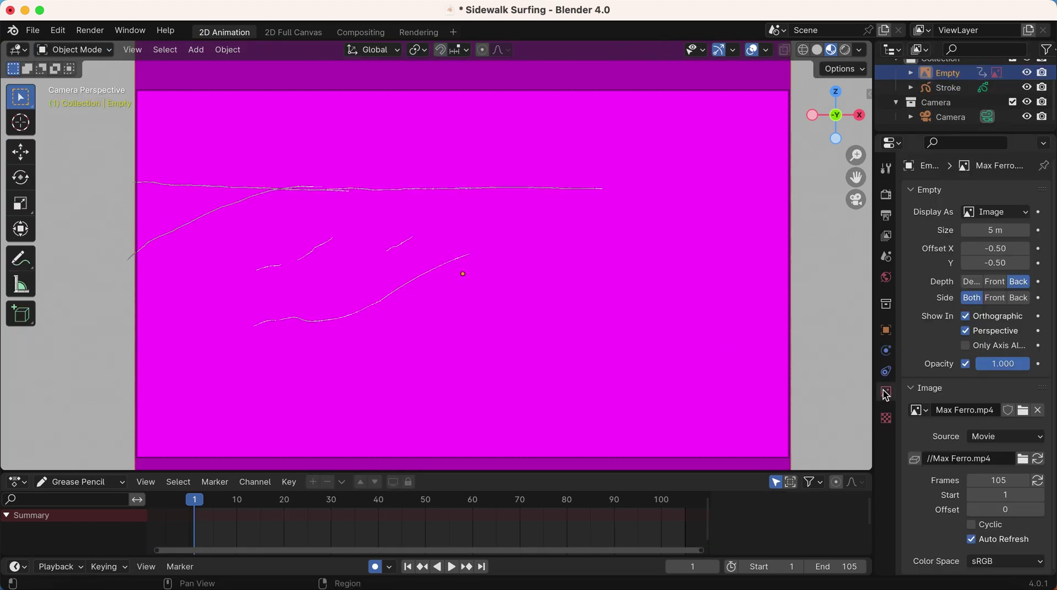
left_click(1037, 411)
left_click(969, 411)
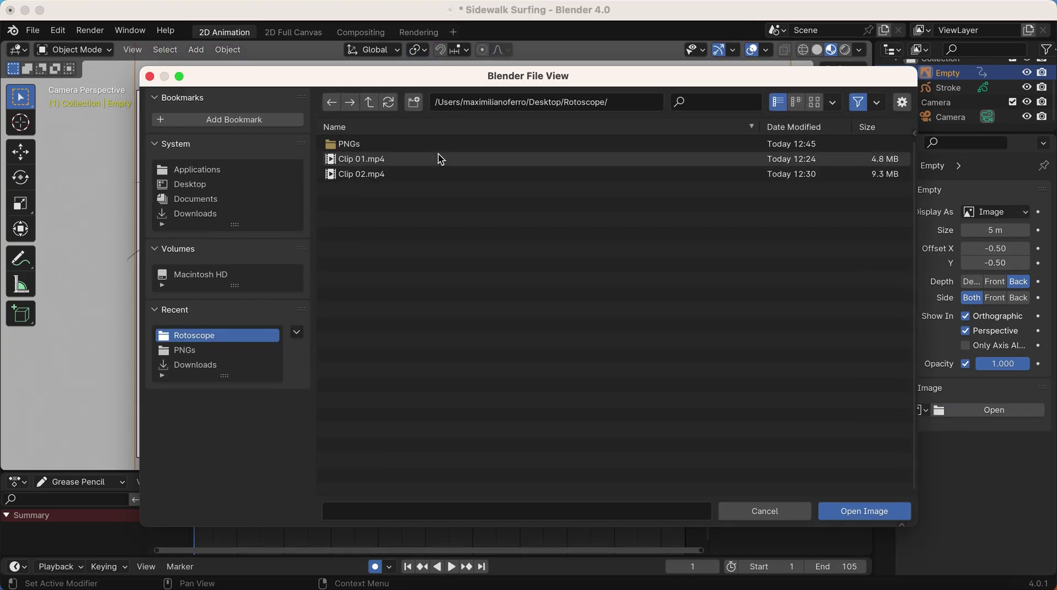
double_click(440, 159)
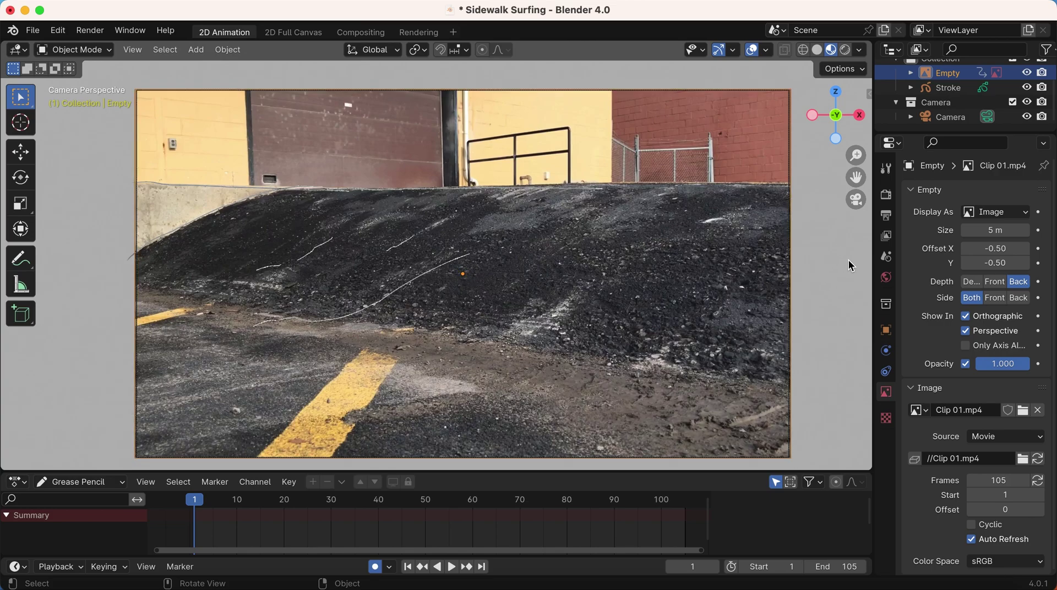
key("space")
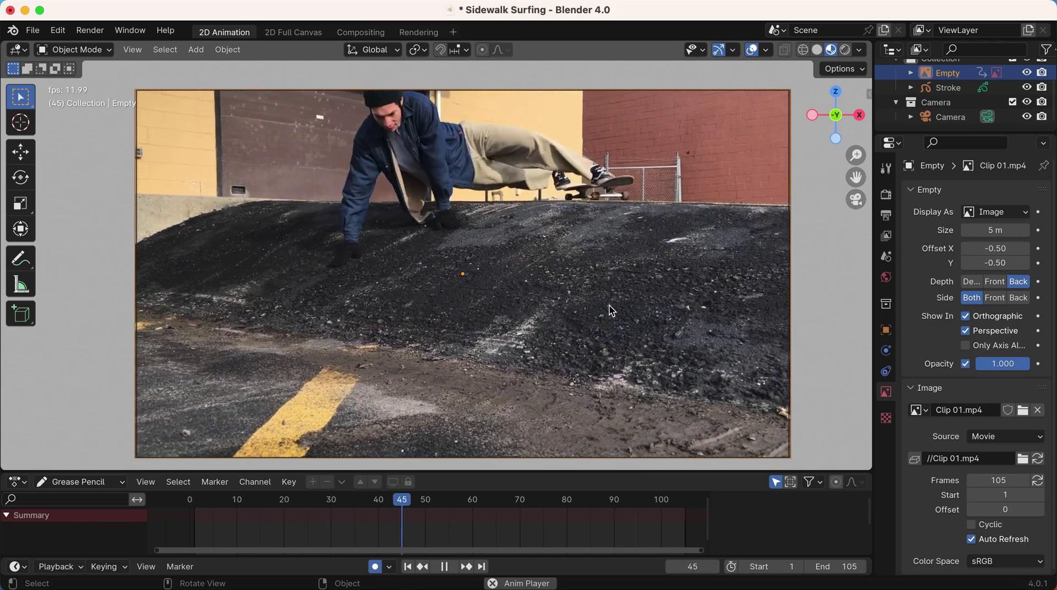
key("space")
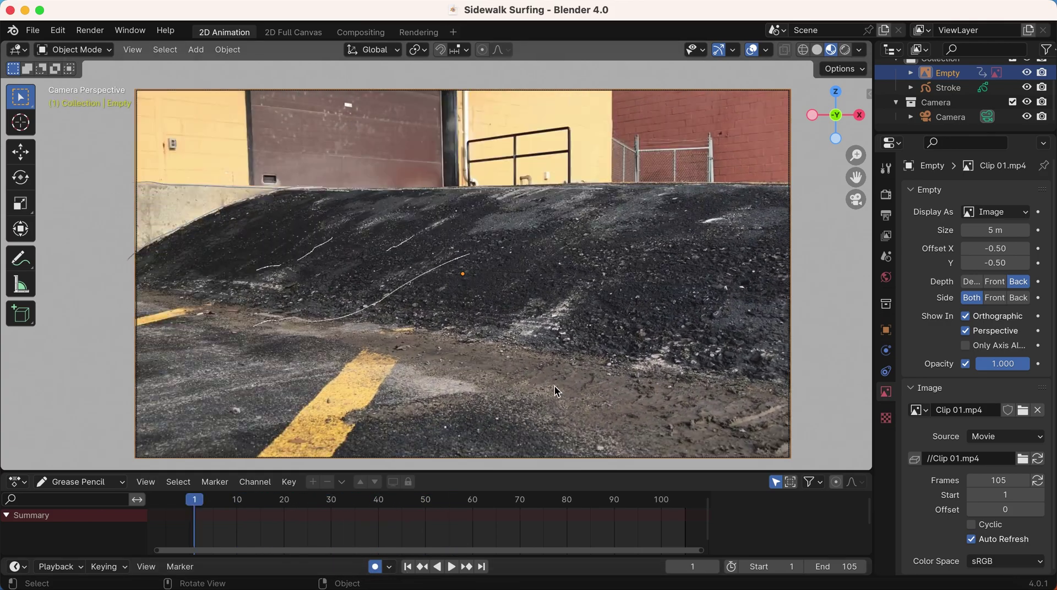
key("space")
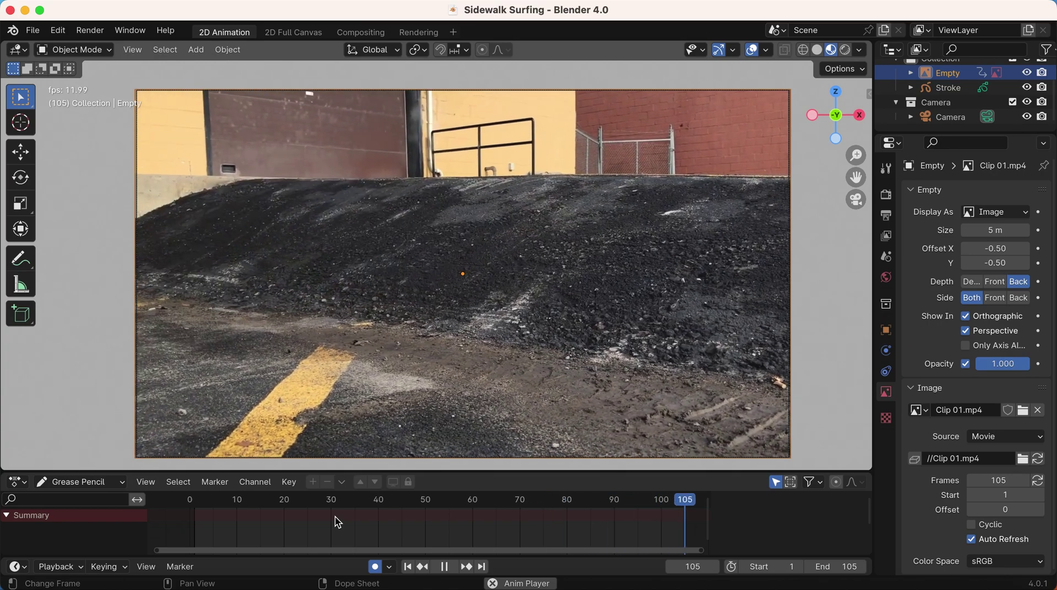
key("space")
left_click(408, 568)
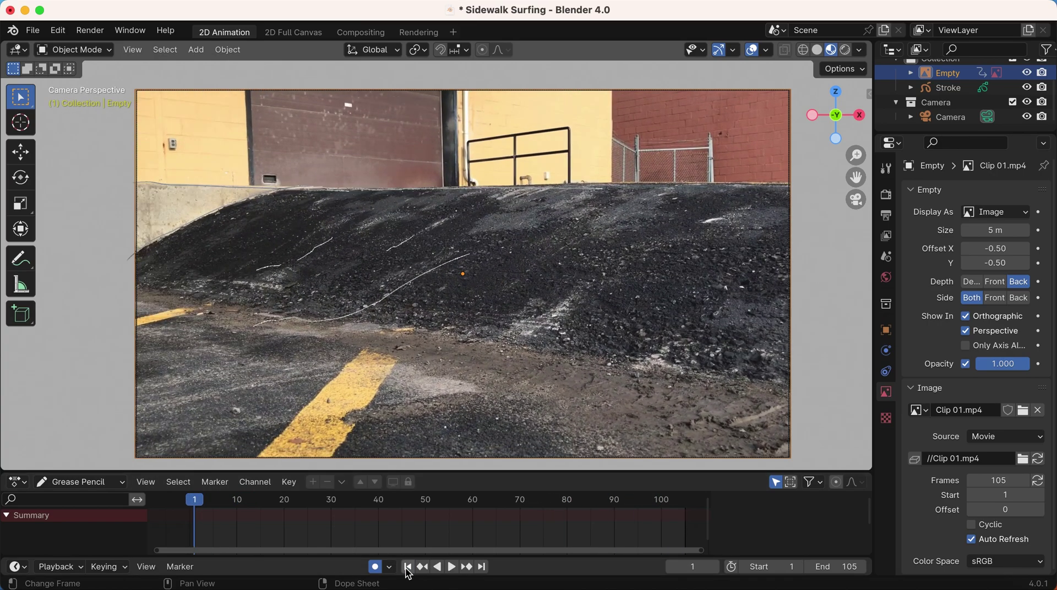
Step: Hide the reference footage, play back the strokes alone and return to frame 1
left_click(1027, 73)
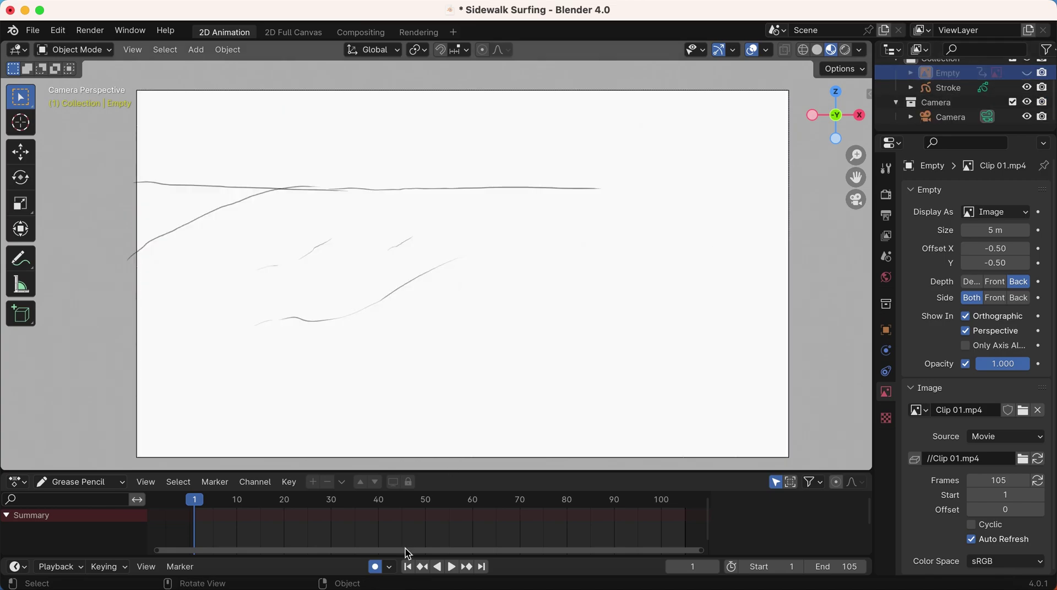
left_click(451, 567)
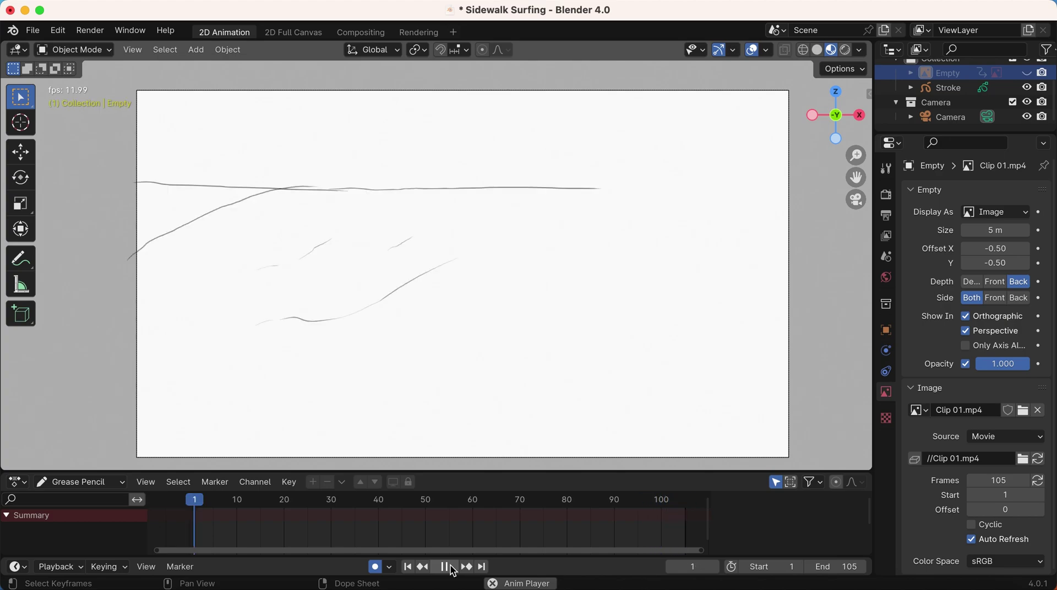
left_click(446, 568)
left_click(408, 567)
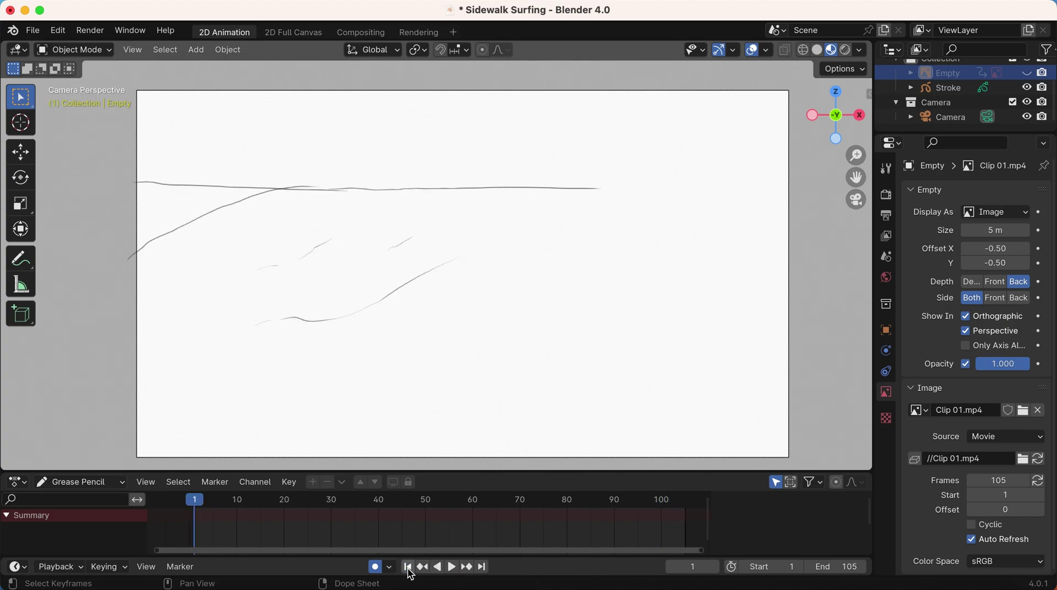
Step: Bring up the Output Properties to review the PNG RGBA output settings
left_click(886, 195)
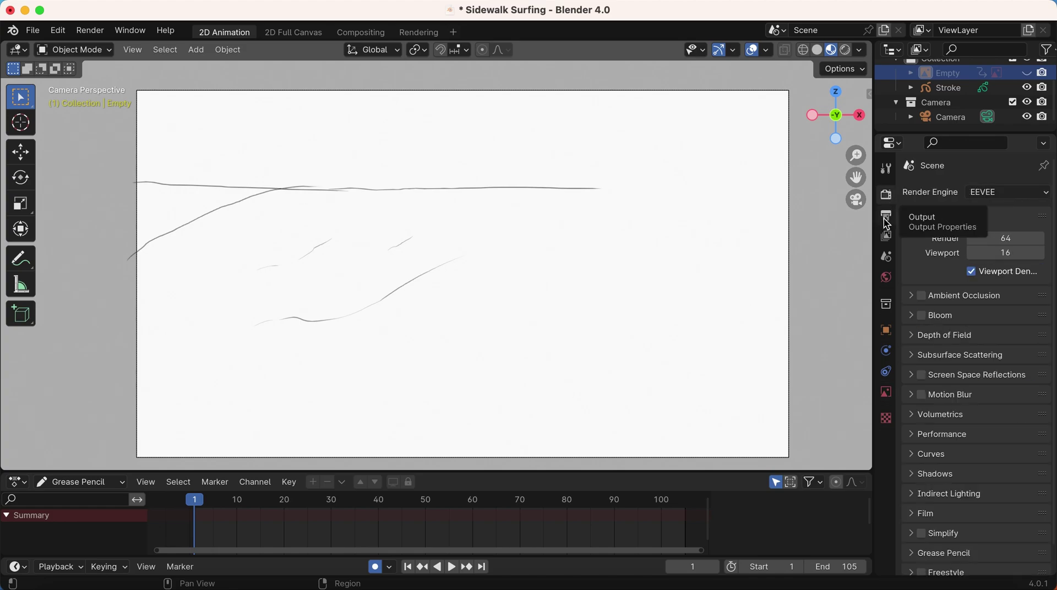
left_click(885, 220)
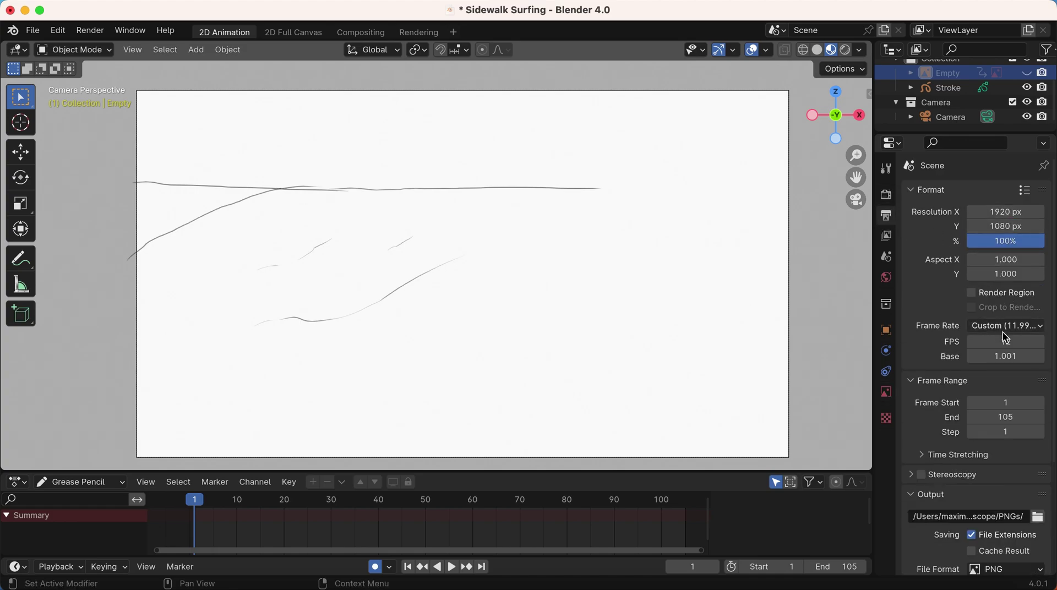
scroll(1003, 438, "down", 6)
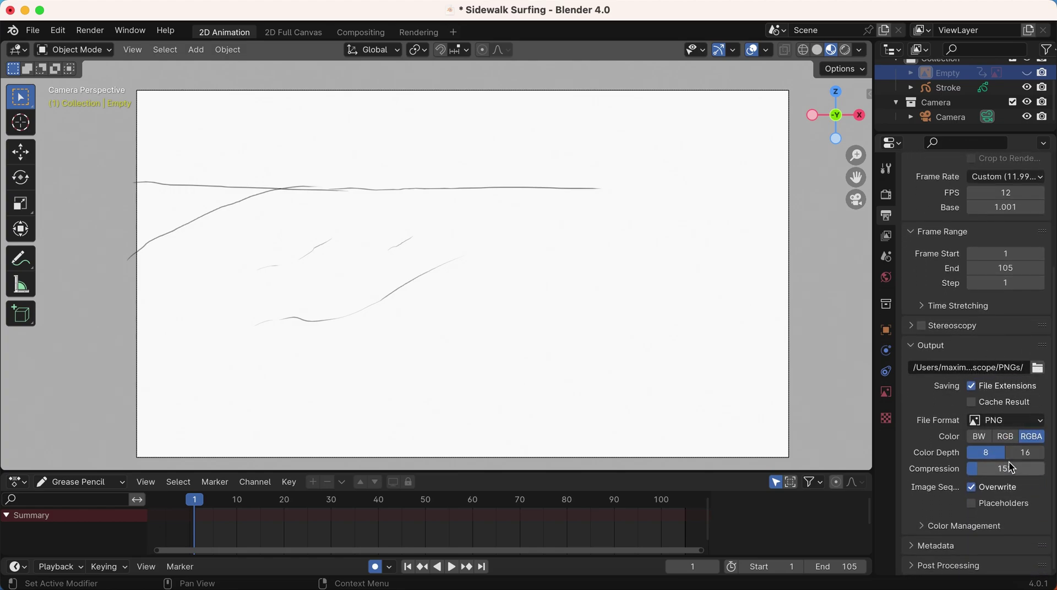
Step: Render the animation to PNGs, close the render window and save Sidewalk Surfing.blend
left_click(47, 31)
left_click(114, 60)
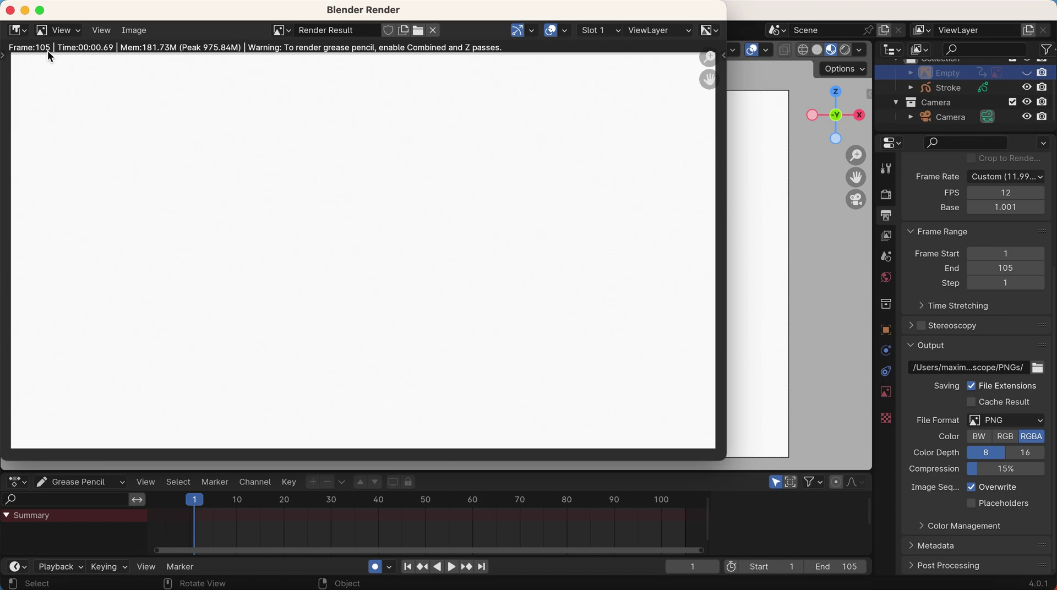
left_click(11, 11)
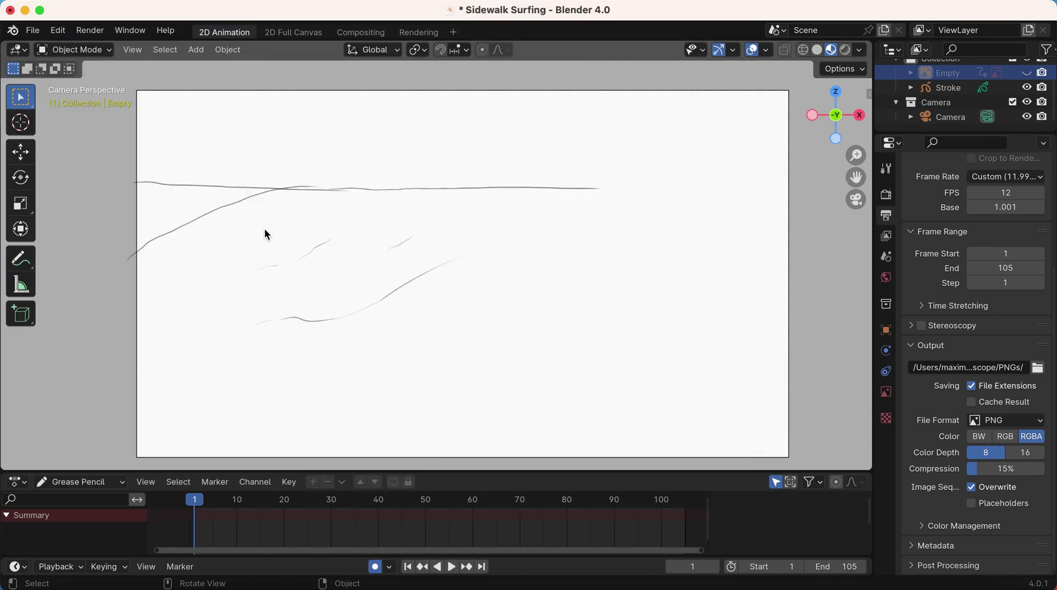
key("super+s")
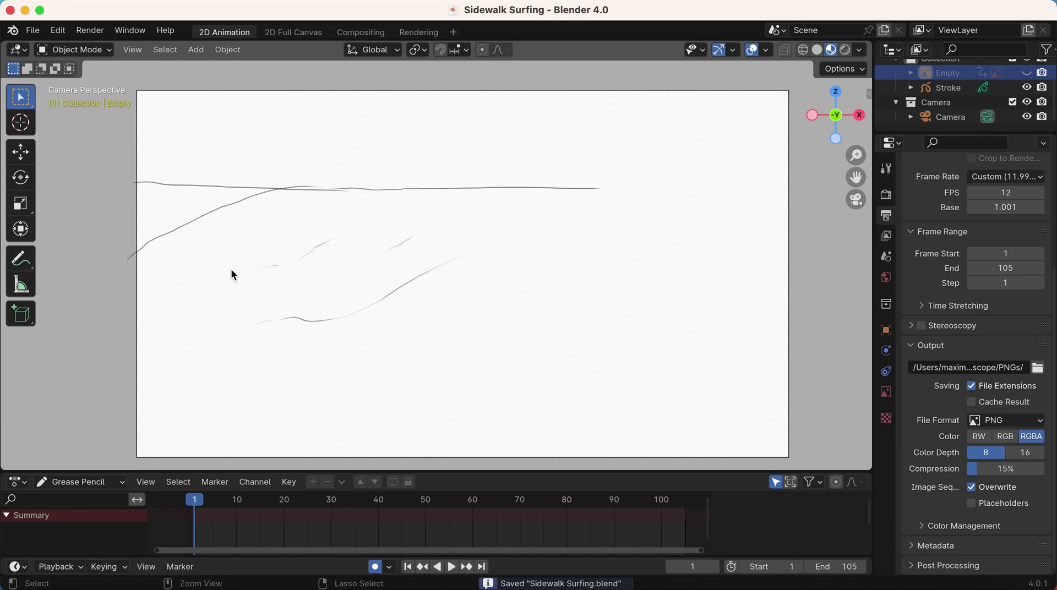
Step: Start a new Video Editing file
left_click(33, 30)
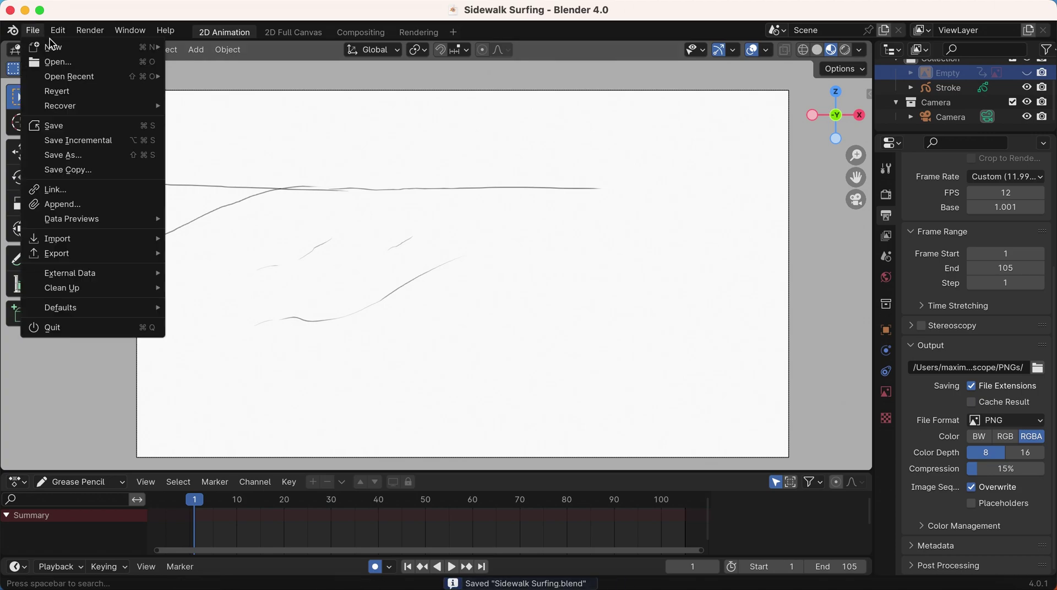
mouse_move(60, 47)
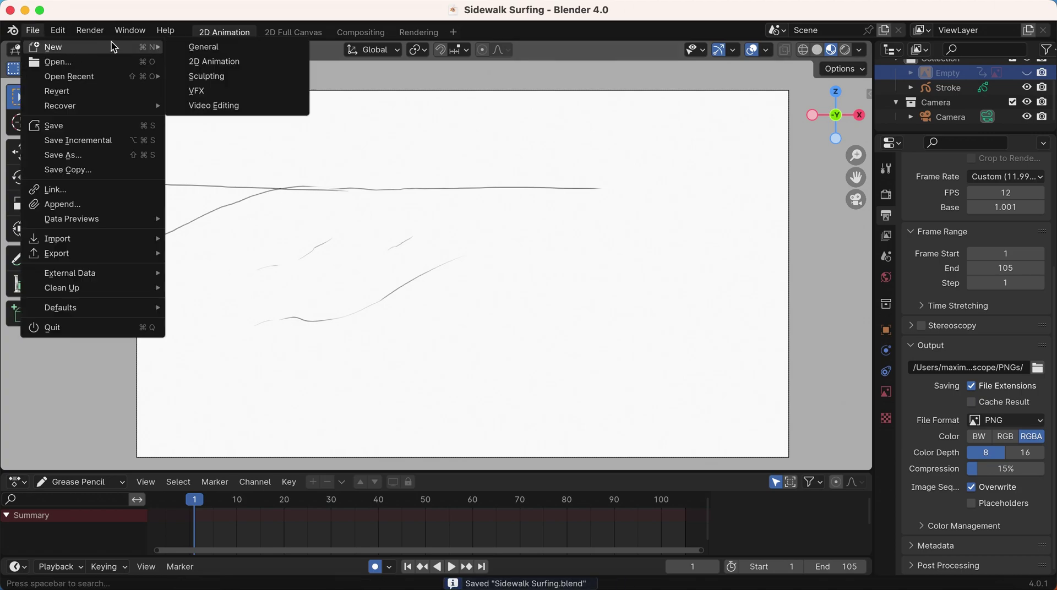
left_click(209, 105)
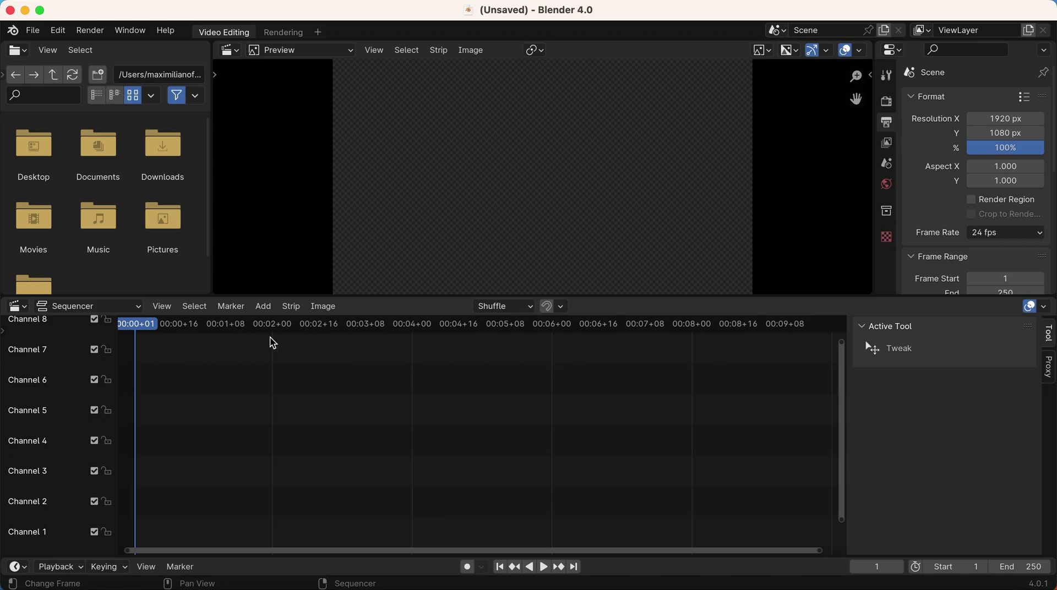
Step: Add Desktop/Rotoscope/PNGs images 0001–0105.png as one image strip and play it back
left_click(266, 309)
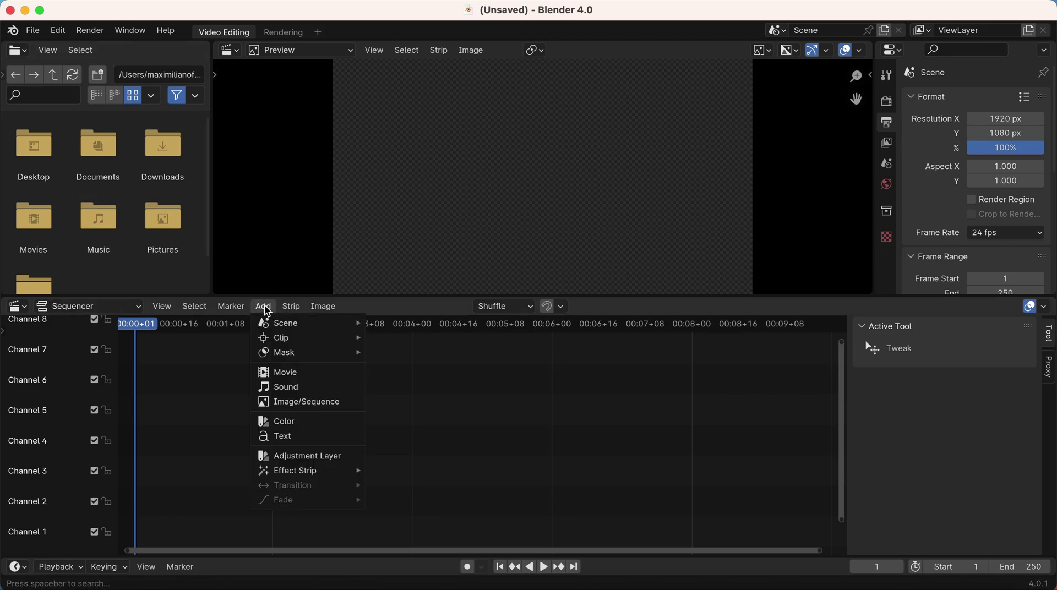
left_click(299, 406)
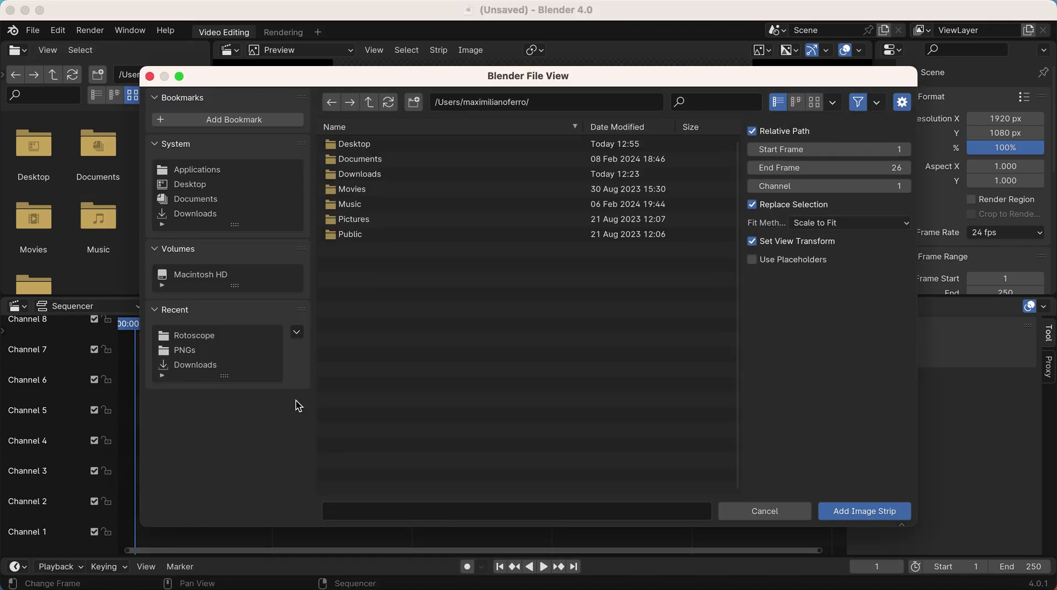
left_click(216, 183)
left_click(398, 141)
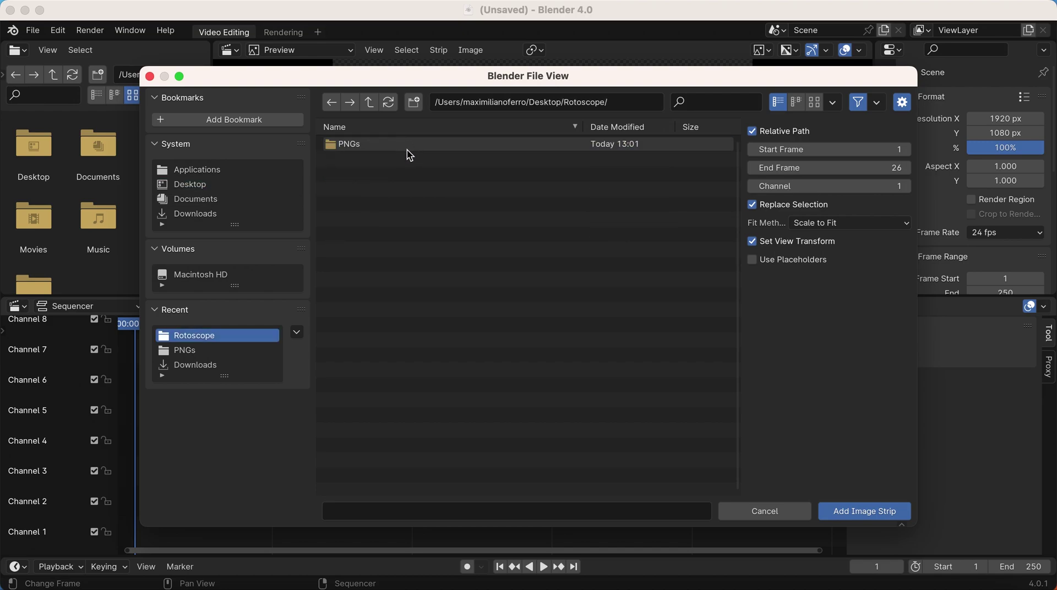
left_click(390, 146)
left_click(396, 142)
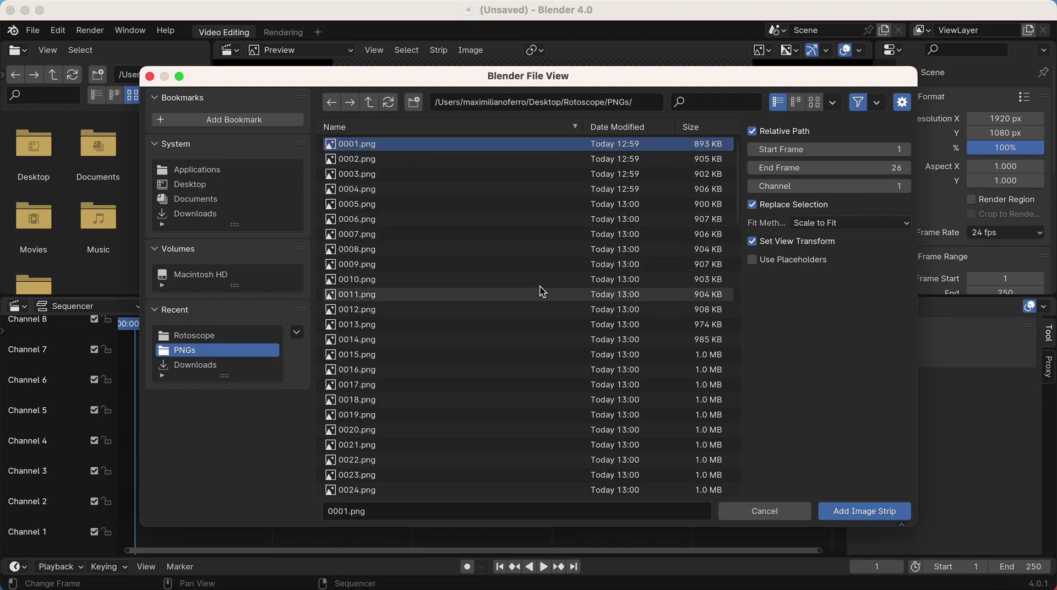
left_click(617, 127)
left_click(688, 127)
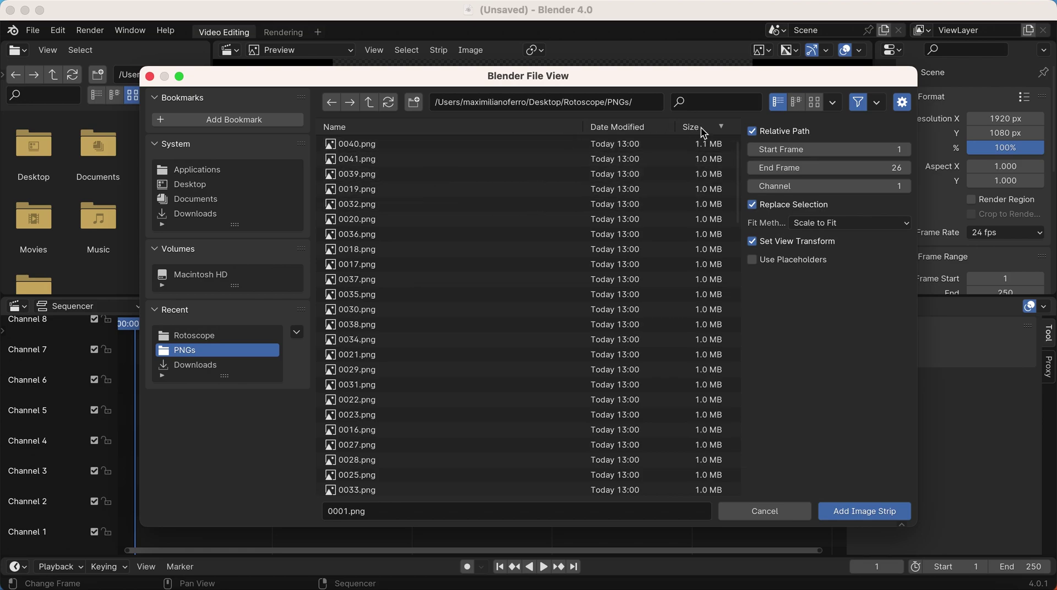
left_click(501, 126)
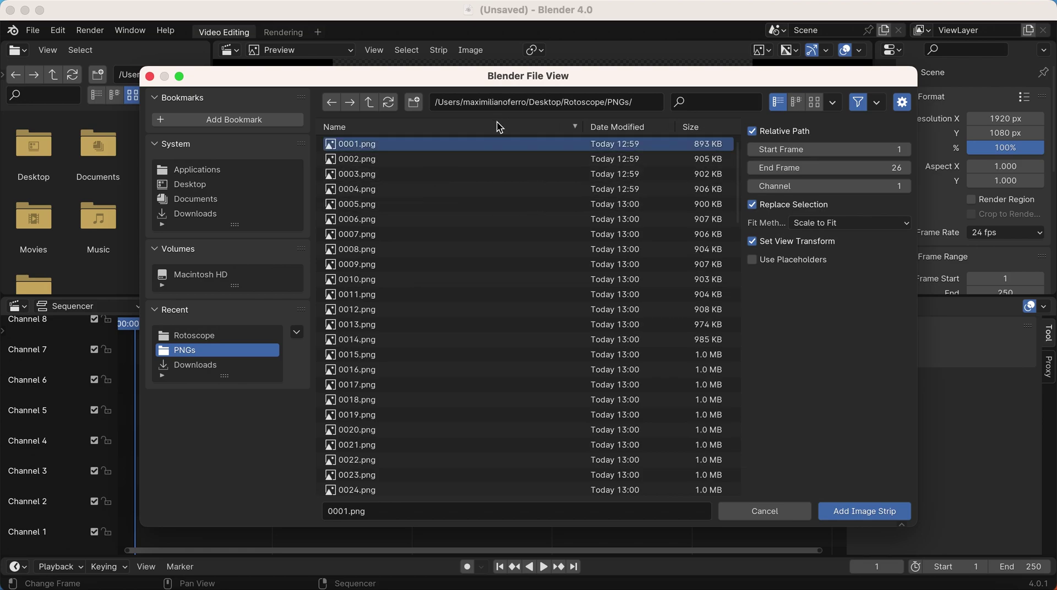
scroll(468, 394, "down", 20)
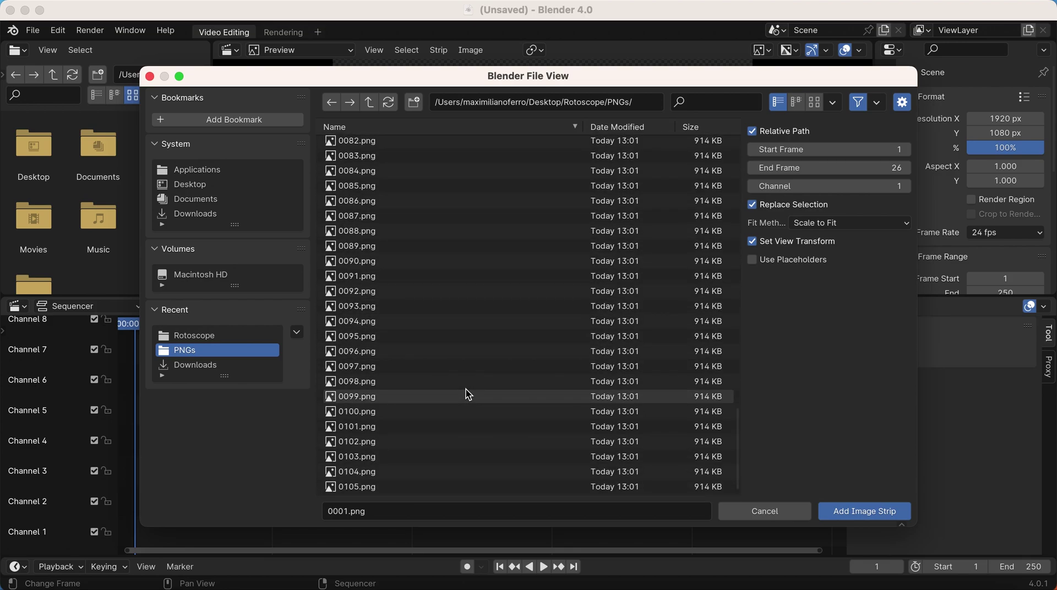
left_click(414, 489, "shift")
left_click(842, 511)
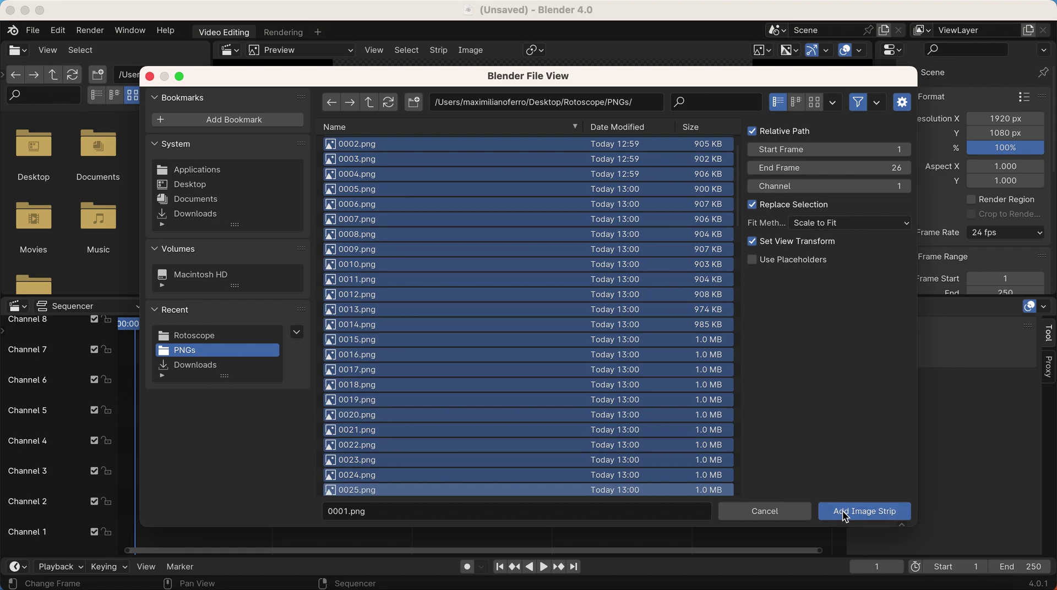
key("space")
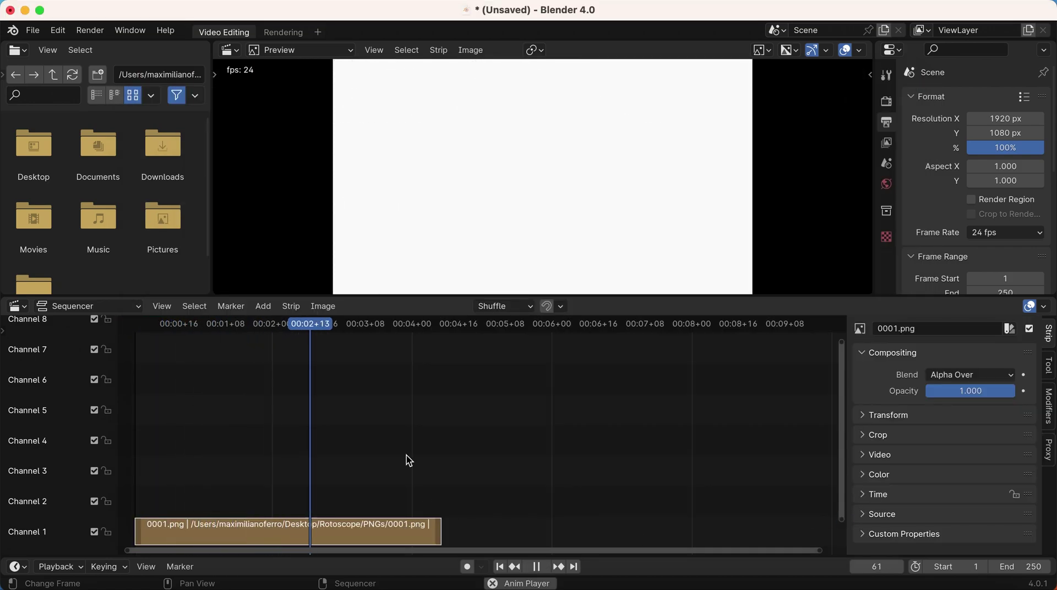
Step: Stop playback, return to frame 1 and set a custom frame rate of 12 fps
key("space")
left_click(501, 566)
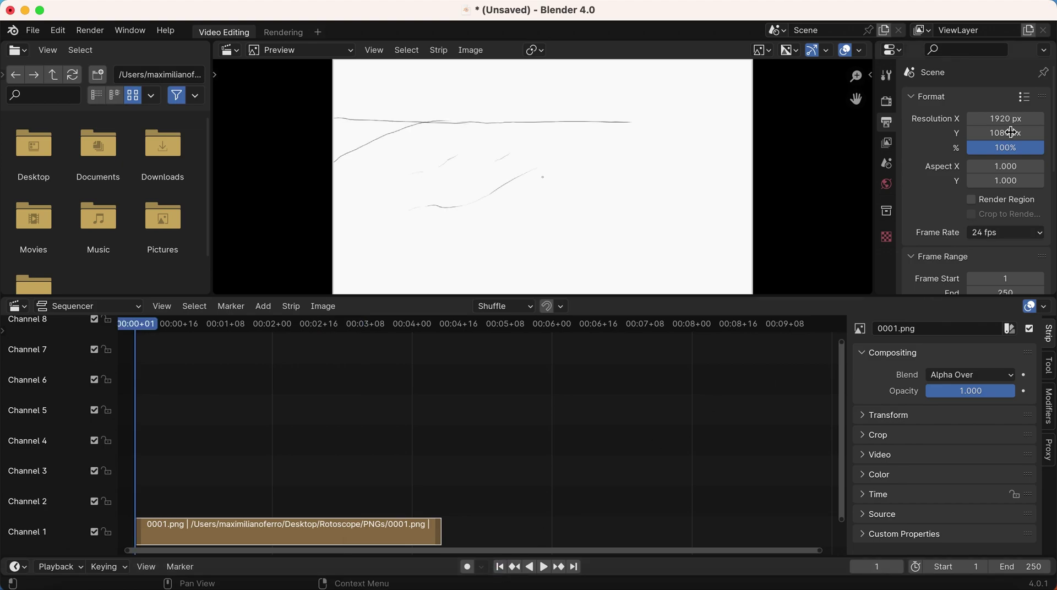
left_click(1000, 231)
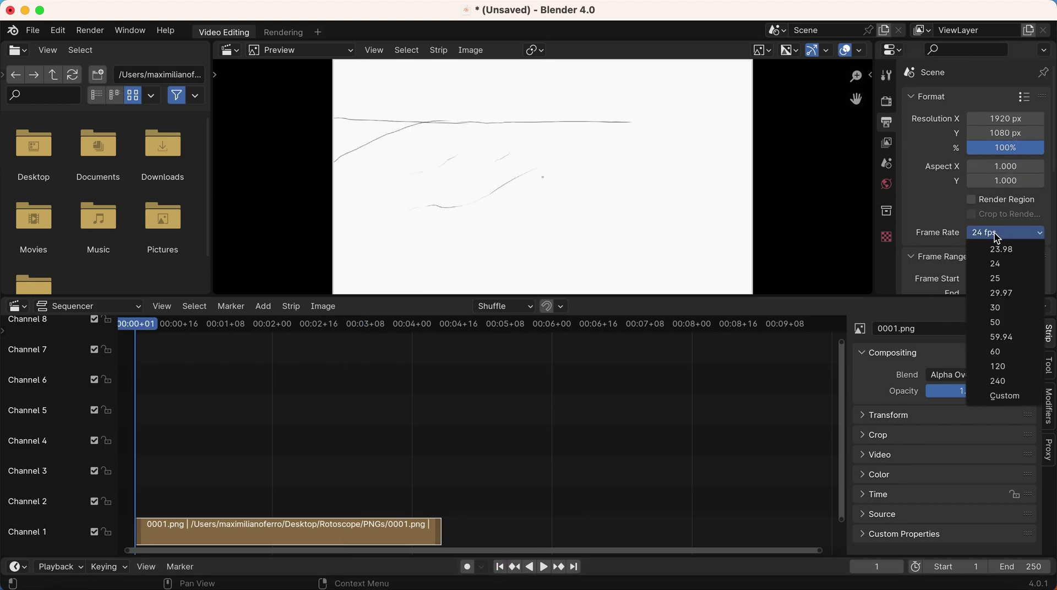
left_click(1002, 396)
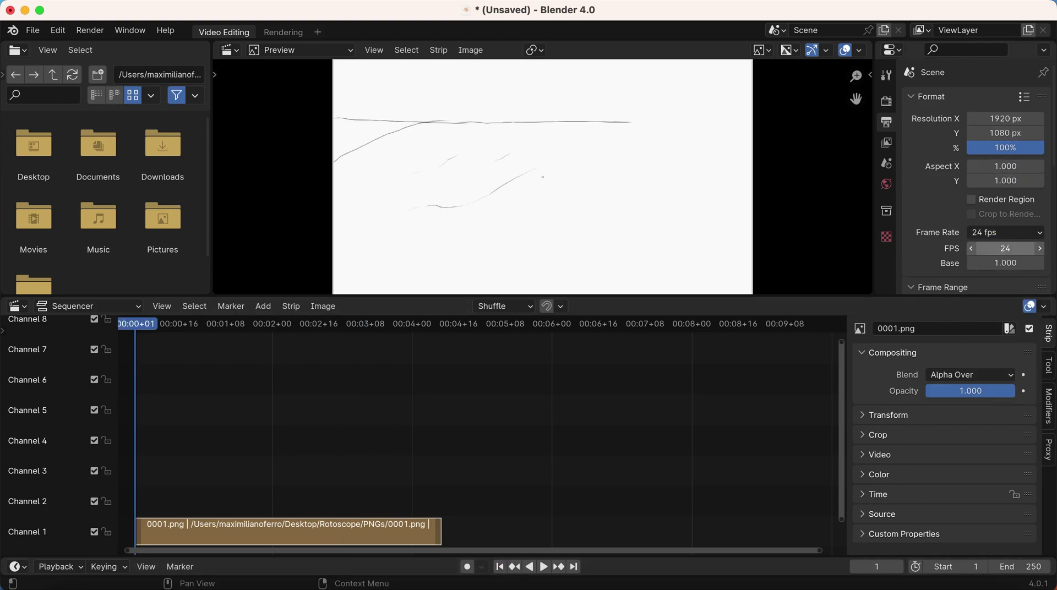
left_click(998, 250)
key("Return")
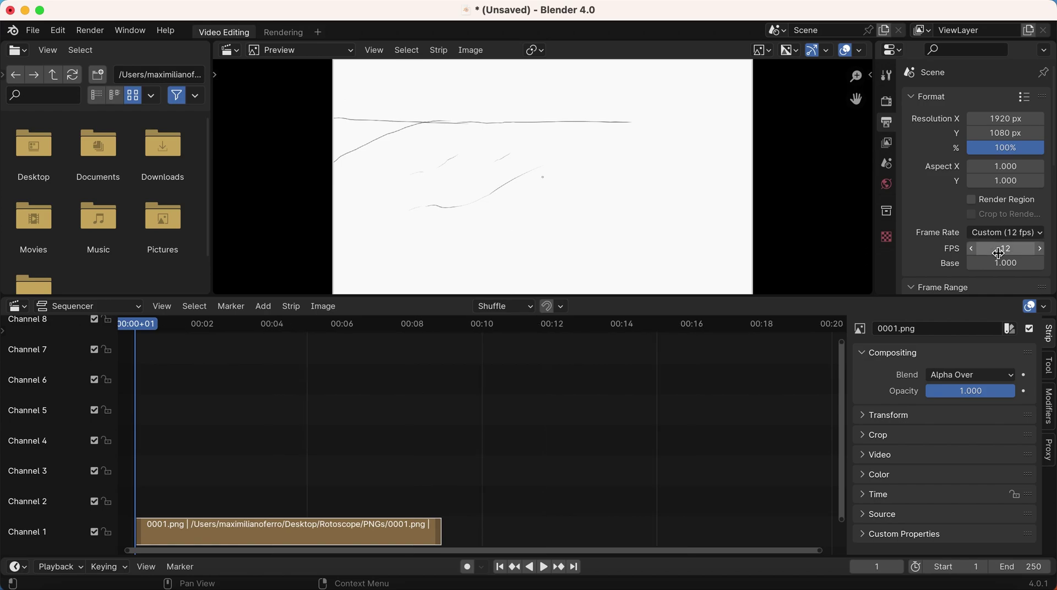
Step: Preview the strip at 12 fps, then set the frame range end to 105
key("space")
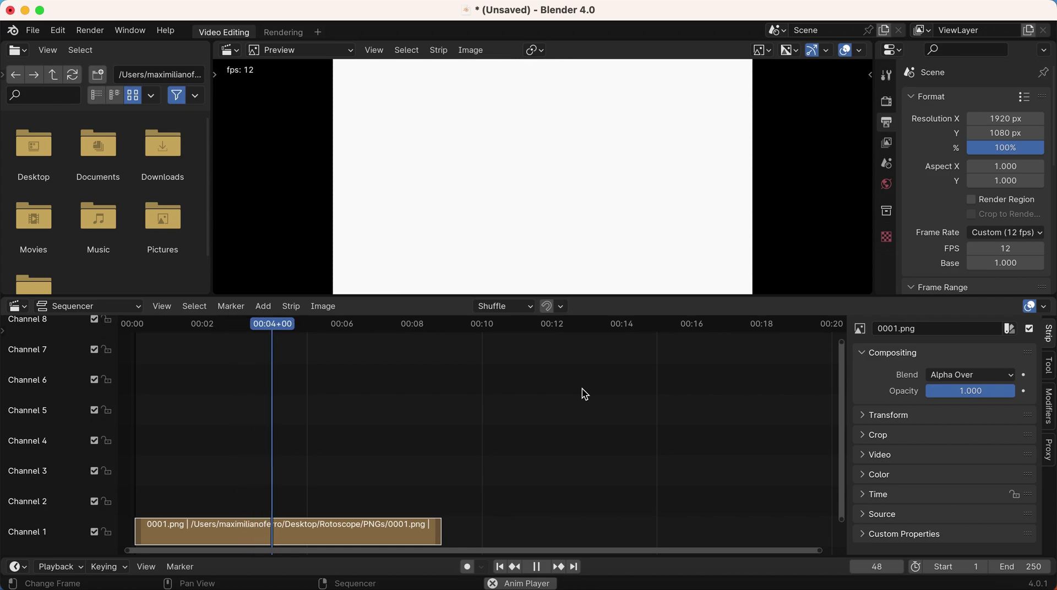
left_click(537, 568)
left_click(500, 568)
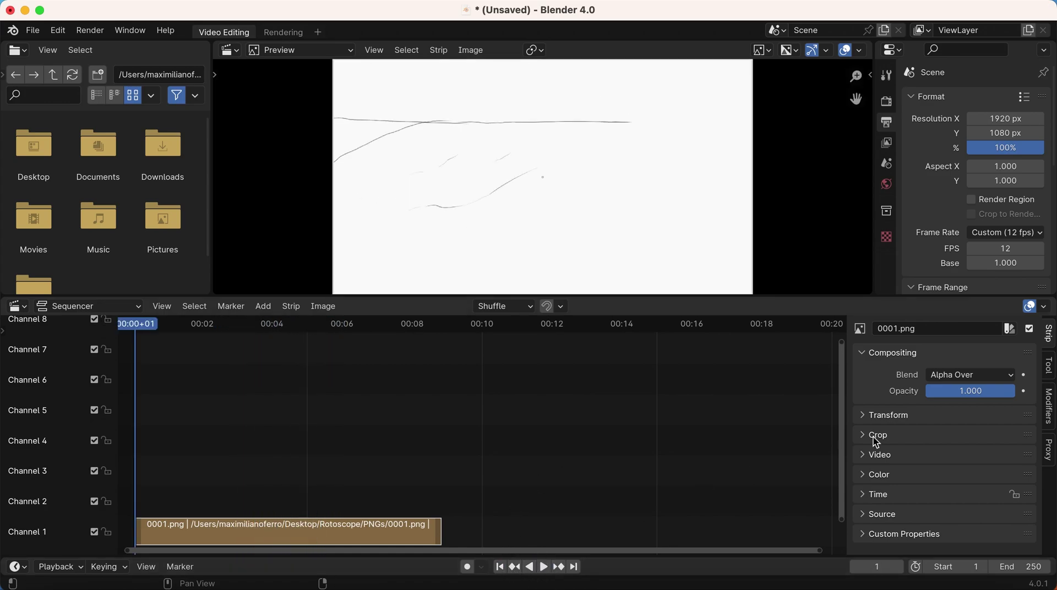
scroll(951, 235, "down", 5)
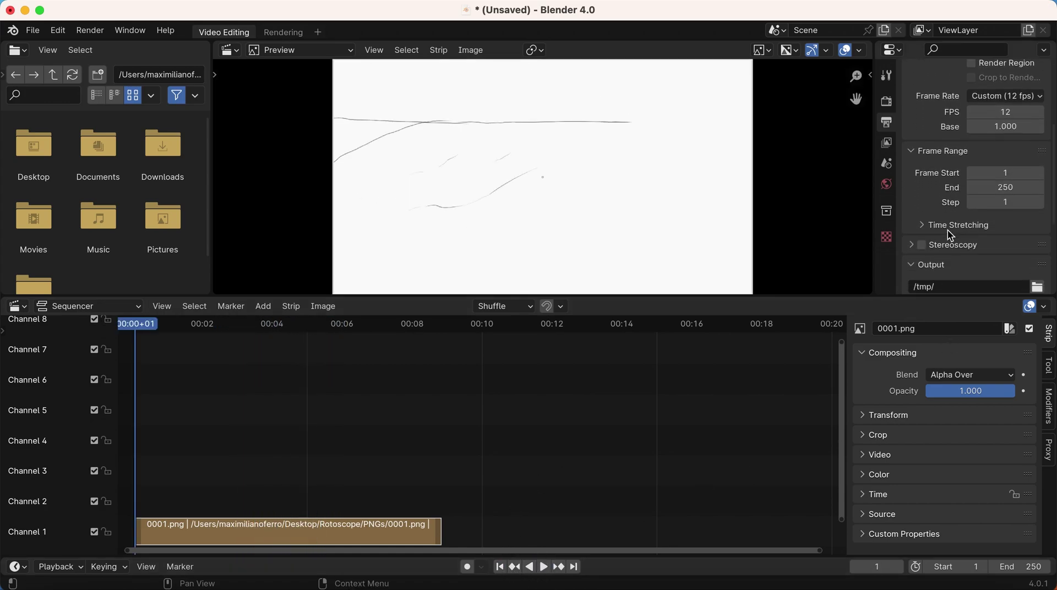
left_click(1005, 188)
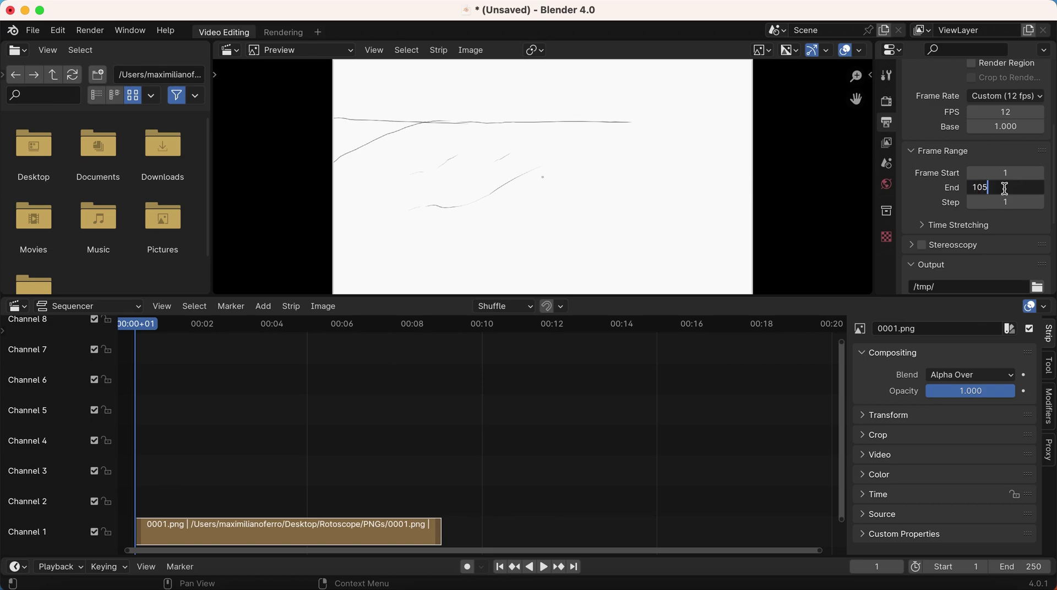
type("105")
key("Return")
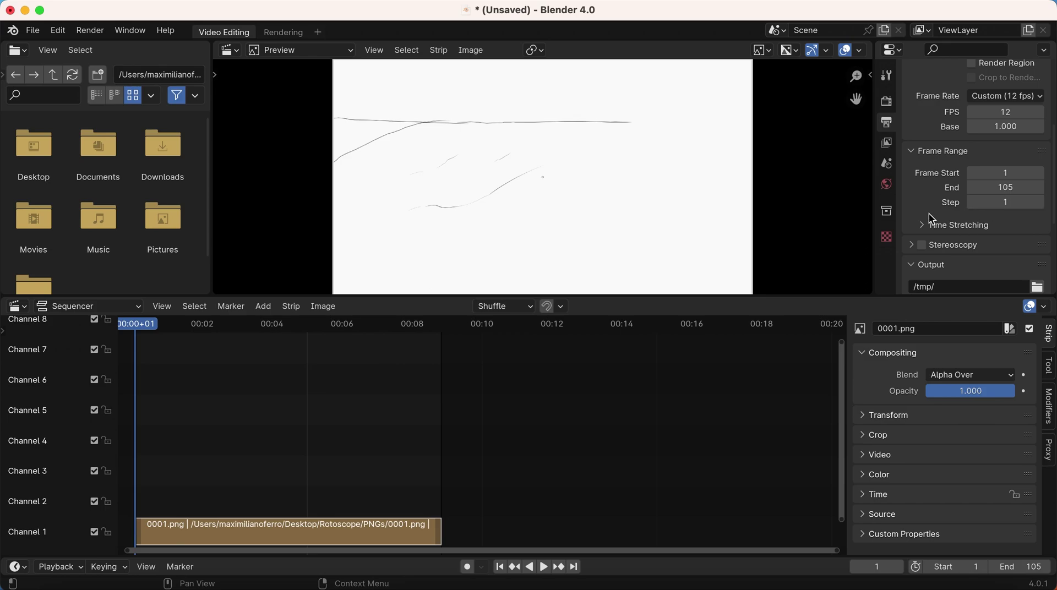
scroll(936, 214, "down", 6)
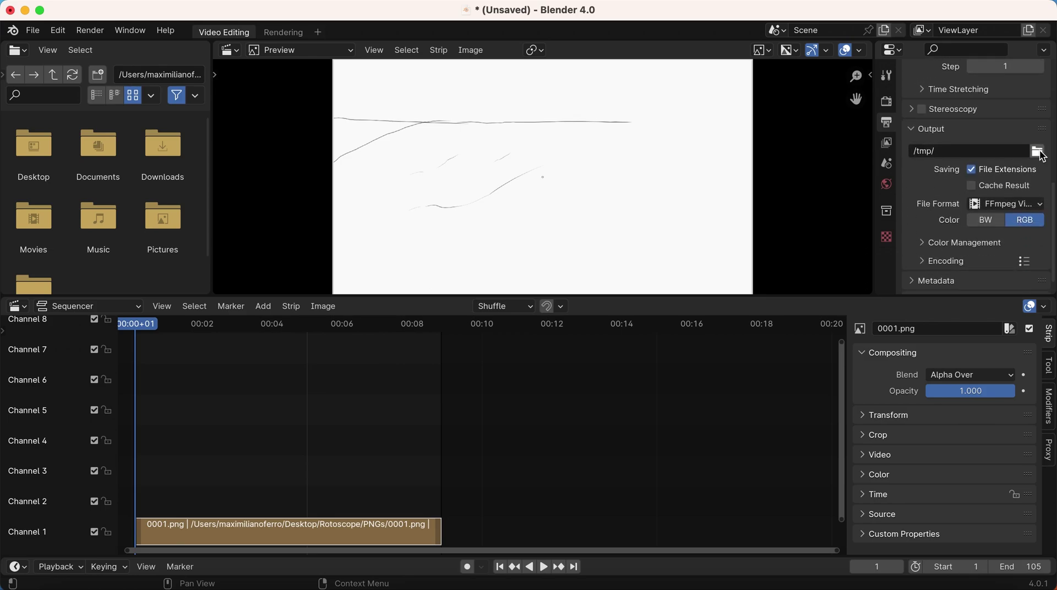
Step: Set the render output location to the Desktop/Rotoscope folder
left_click(1037, 150)
left_click(218, 183)
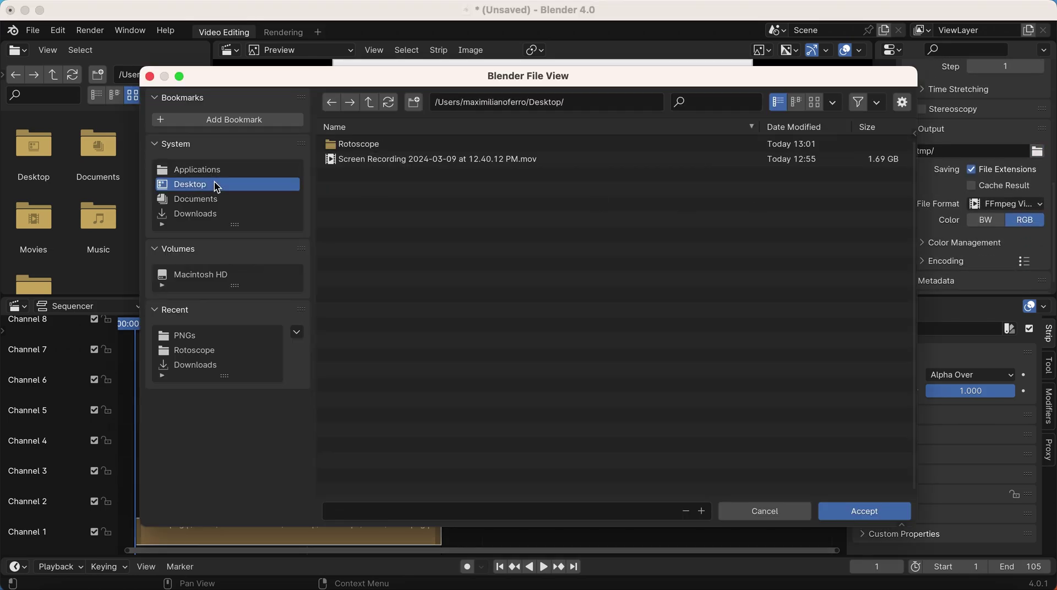
left_click(365, 145)
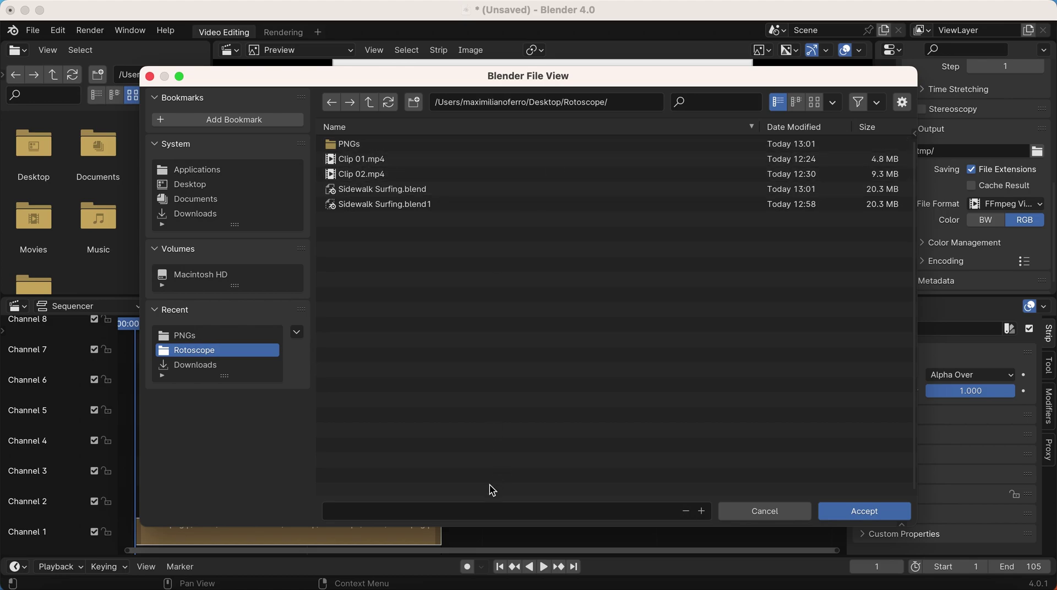
left_click(457, 511)
left_click(867, 511)
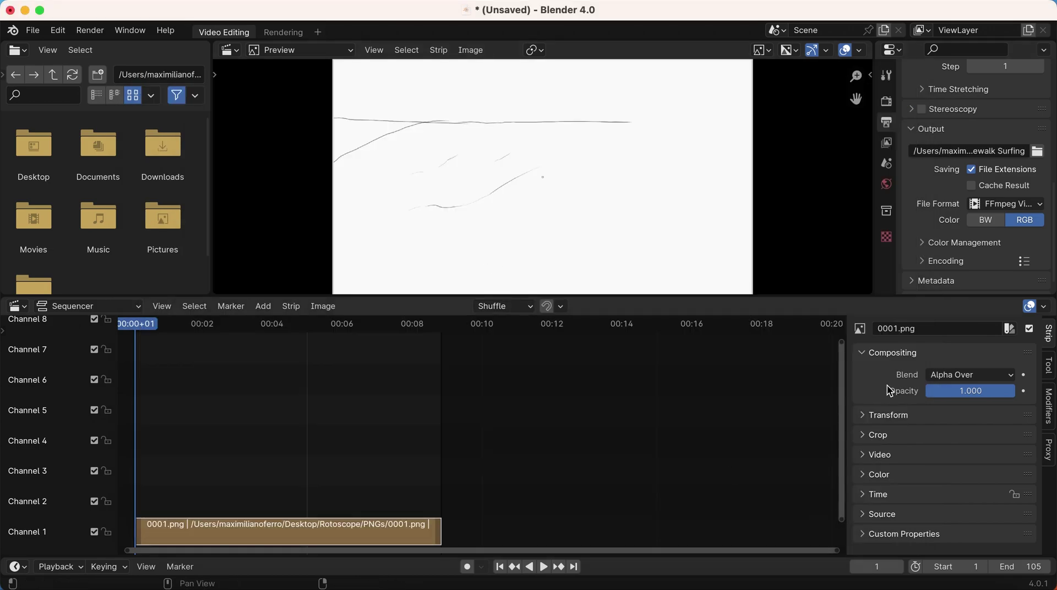
scroll(925, 241, "down", 1)
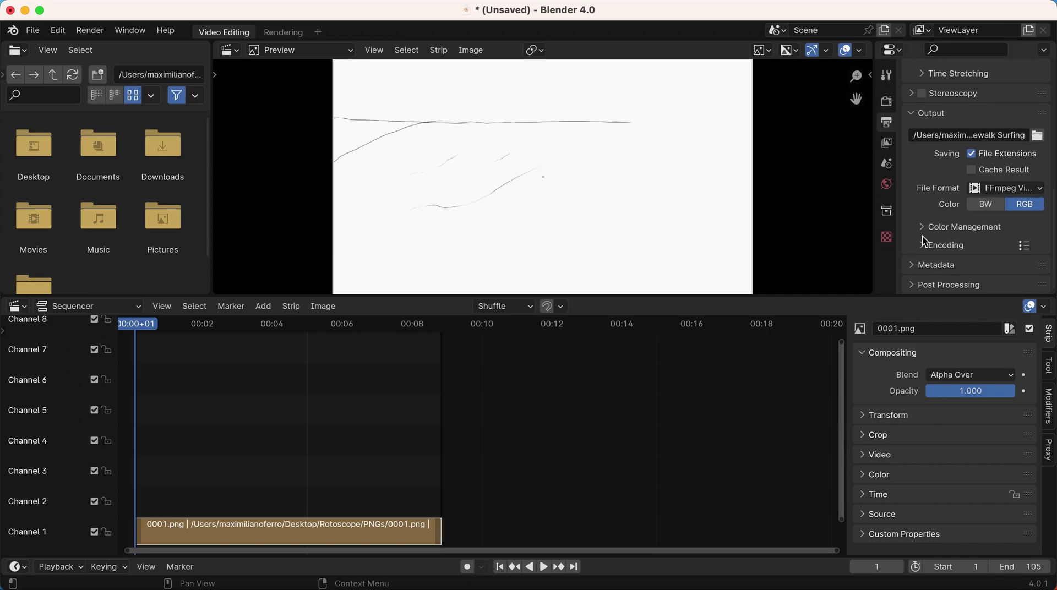
Step: Set encoding Output Quality to Perceptually Lossless and Encoding Speed to Good
left_click(925, 244)
scroll(949, 257, "down", 1)
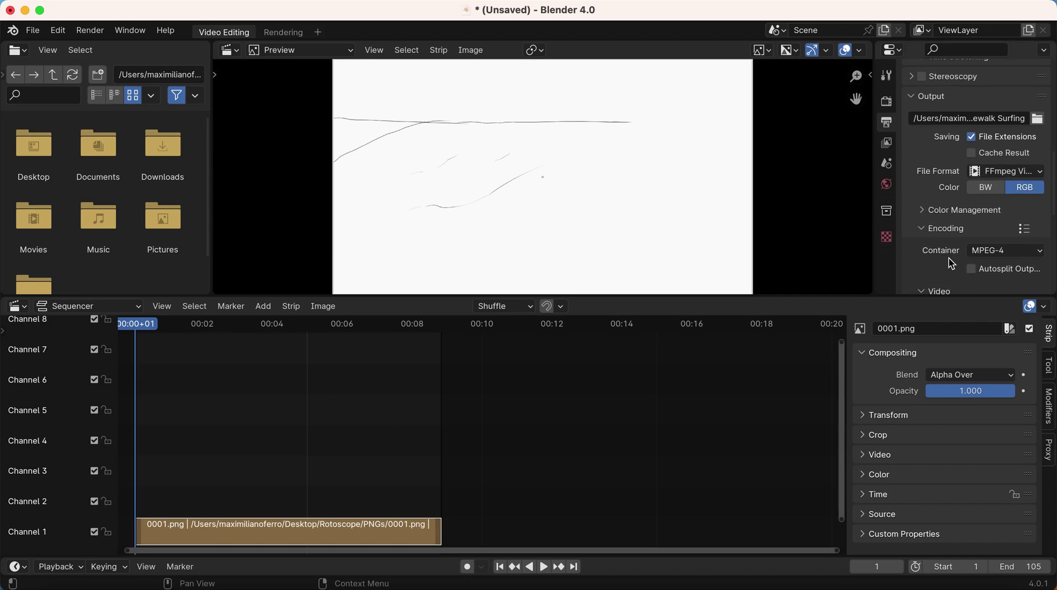
scroll(949, 258, "down", 7)
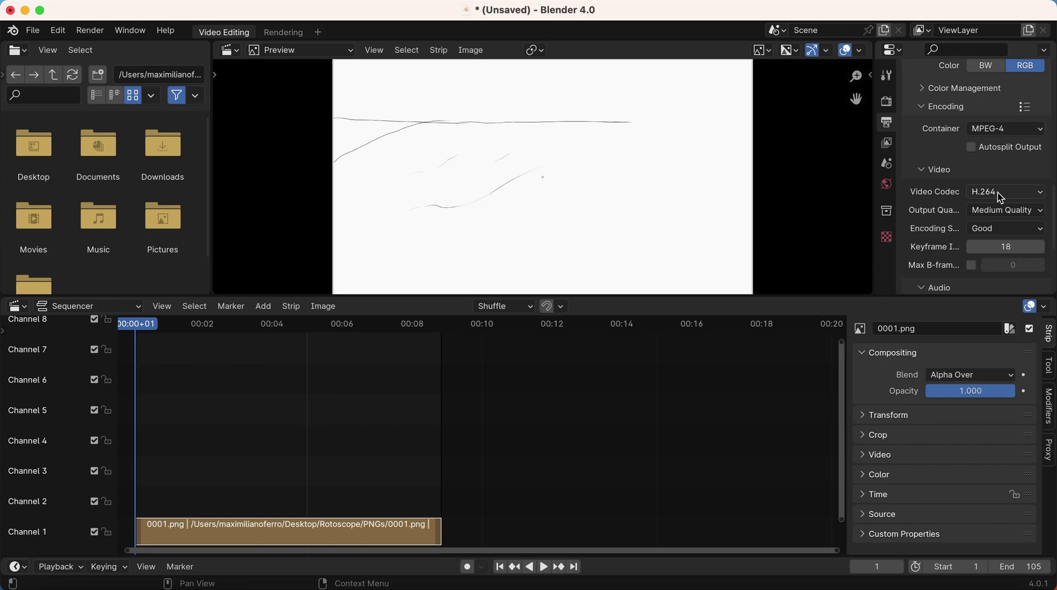
left_click(1031, 214)
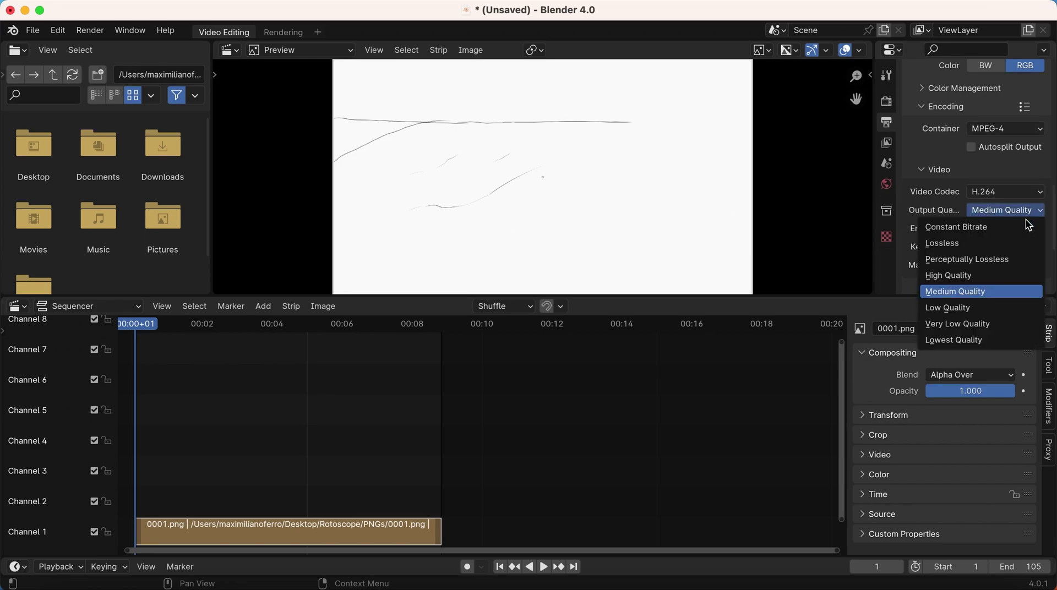
left_click(993, 259)
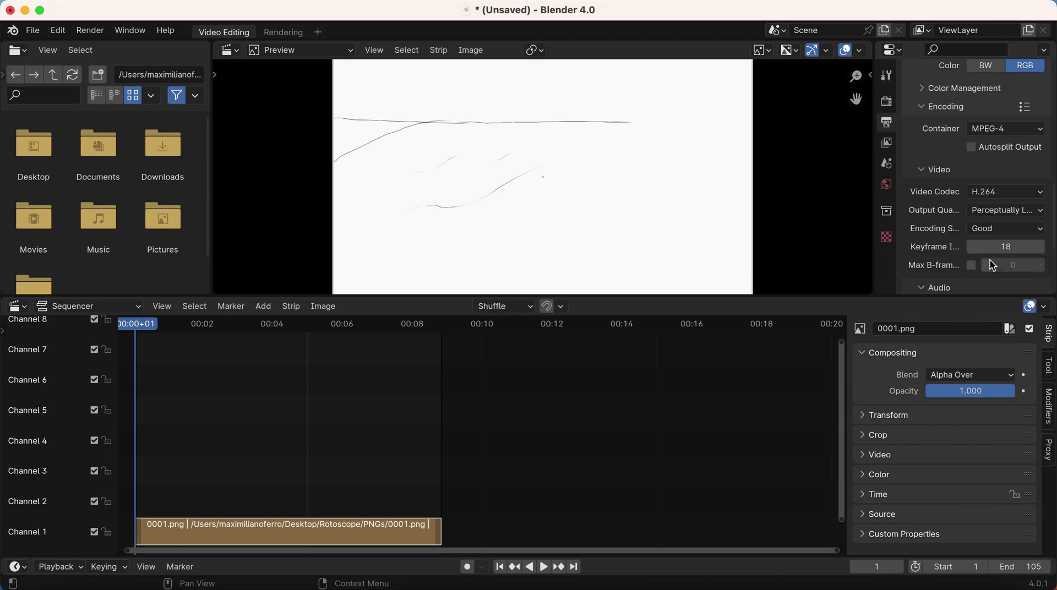
left_click(998, 232)
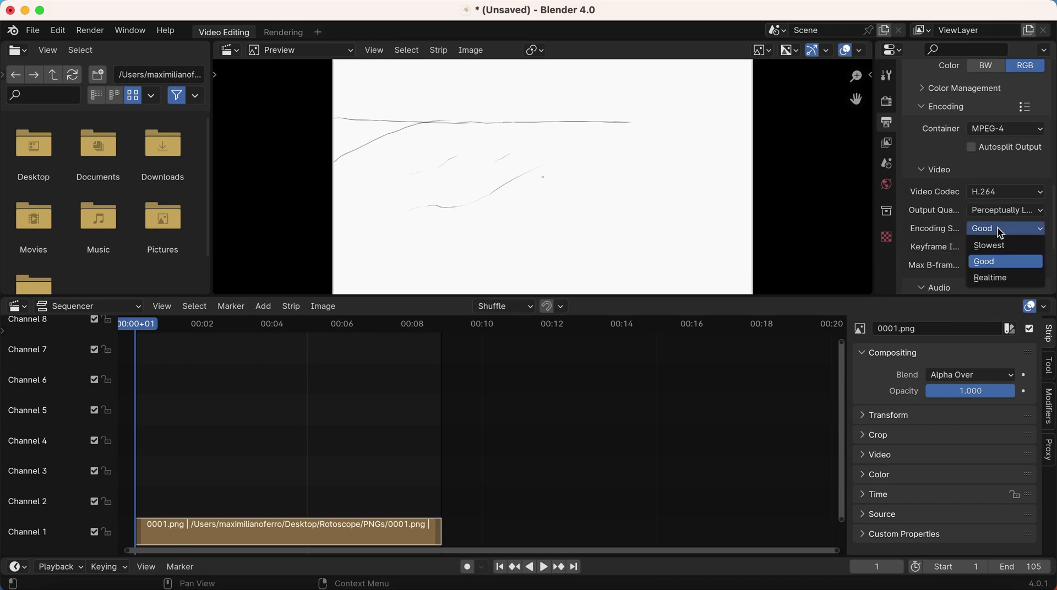
left_click(1001, 263)
scroll(938, 237, "down", 5)
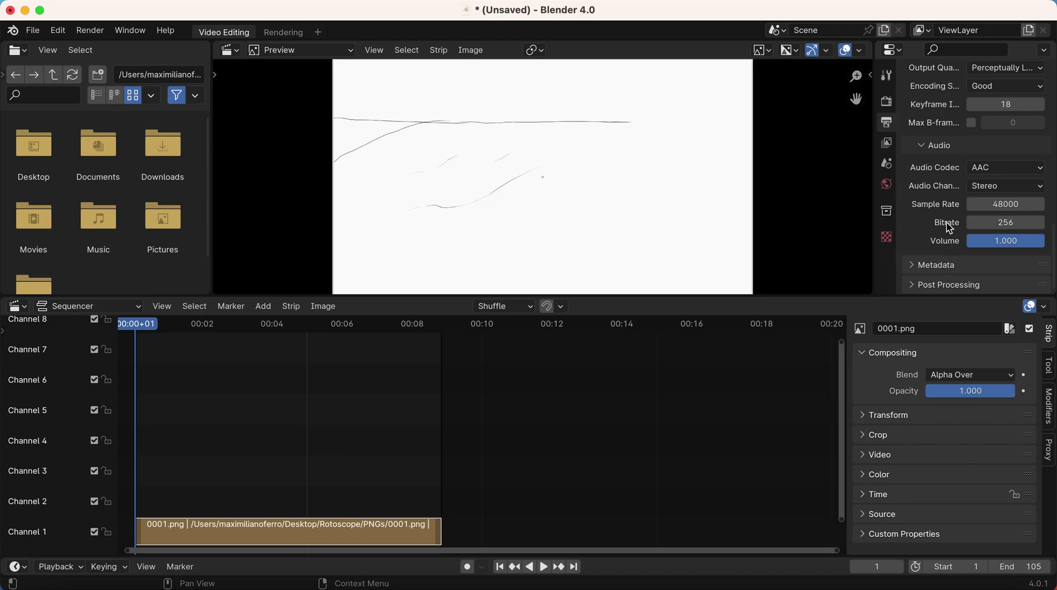
Step: Render all 105 frames to the H.264 MP4 and close the render window
left_click(91, 31)
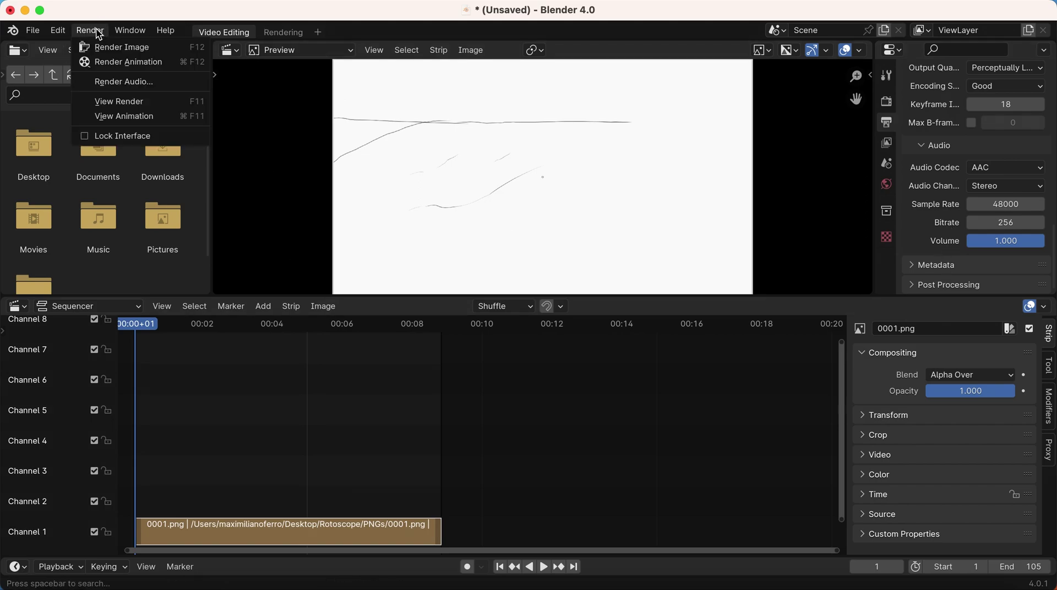
left_click(107, 61)
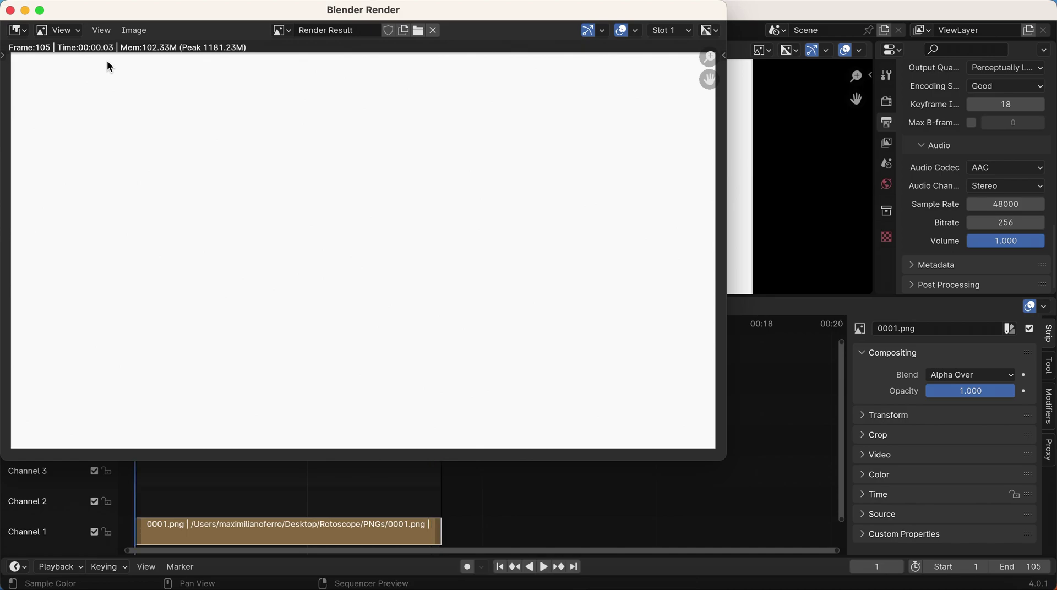
left_click(11, 14)
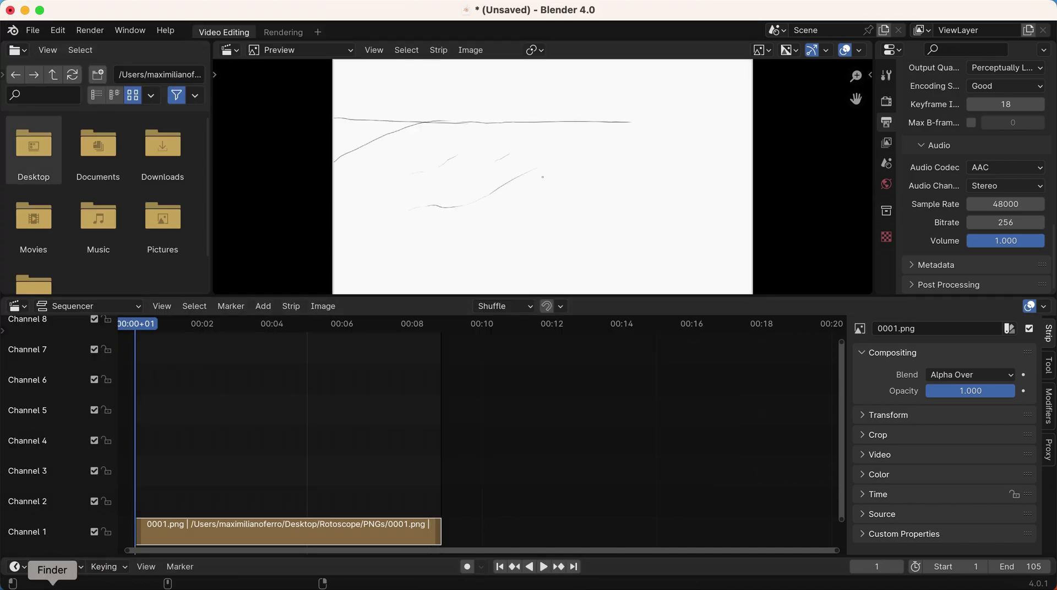
Step: In Finder's Rotoscope folder, bring up Open With > QuickTime Player for Sidewalk Surfing0001-0105.mp4
left_click(33, 573)
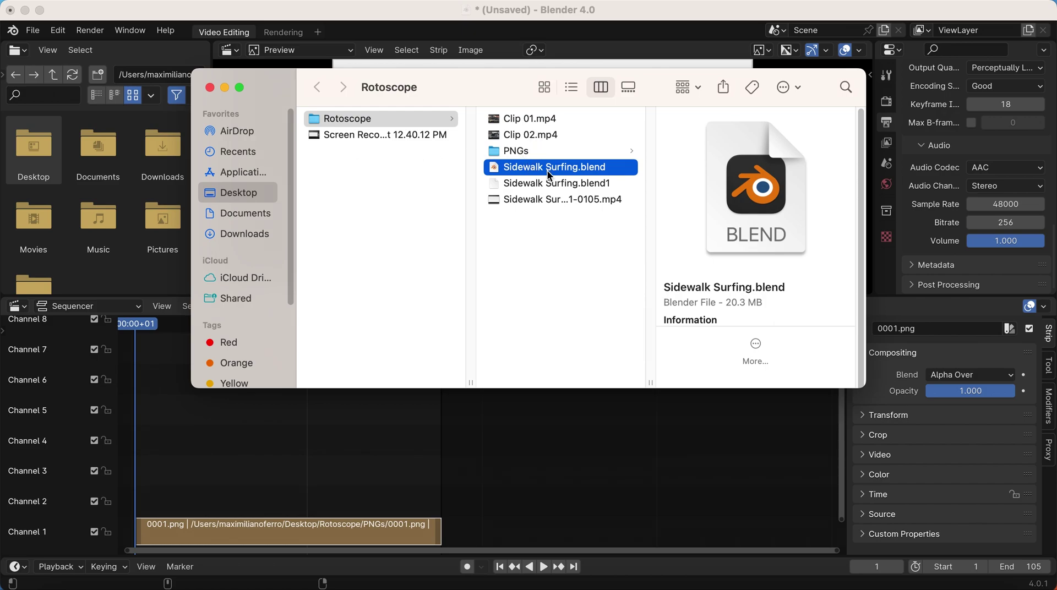
left_click(546, 199)
right_click(546, 200)
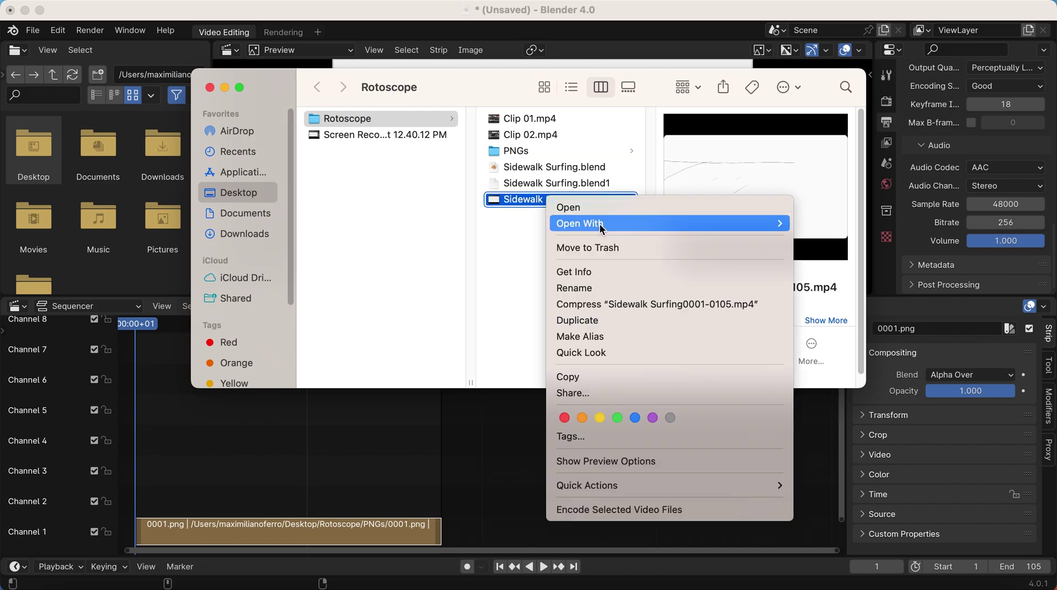
mouse_move(765, 223)
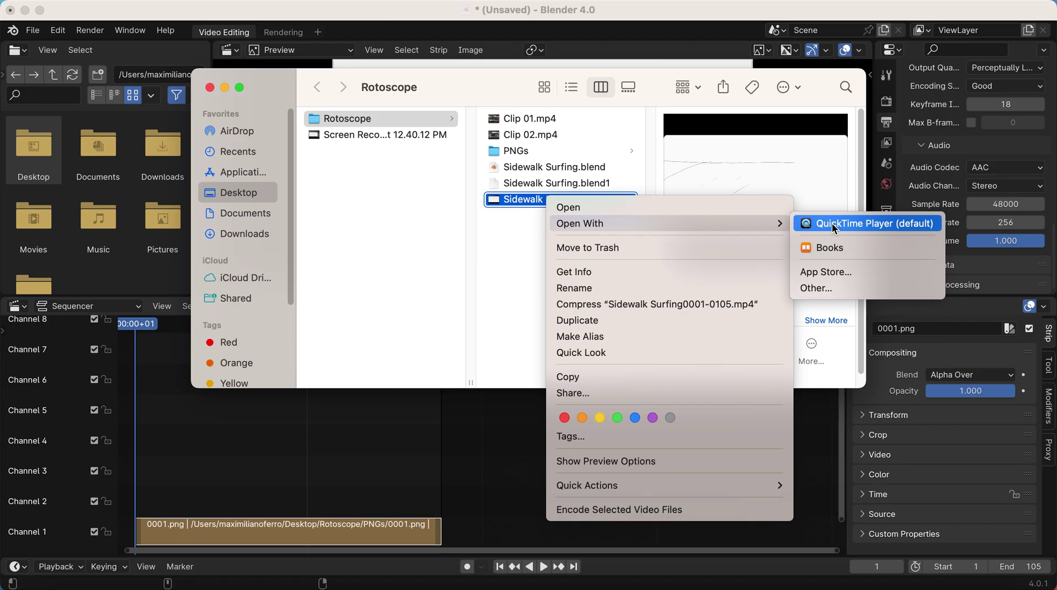